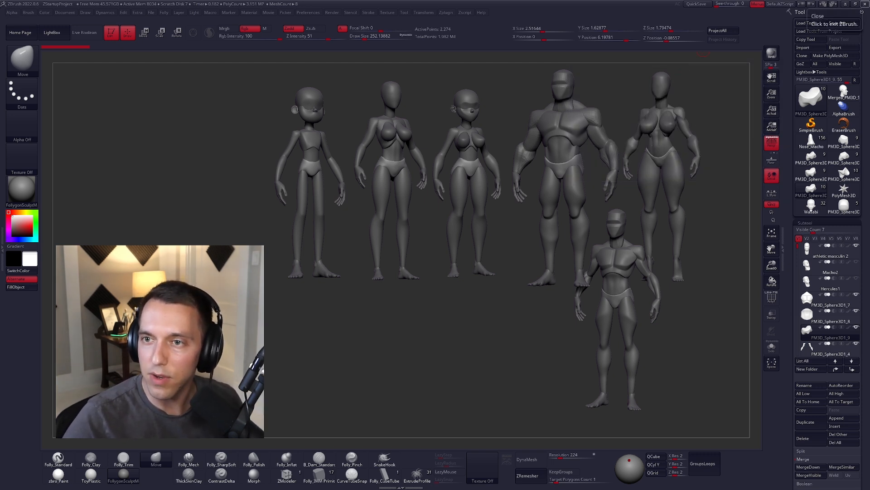
Step: Examine the Daruk, the Goron Champion image results in the browser for character references, and return to ZBrush
left_click_drag(869, 114, 571, 56)
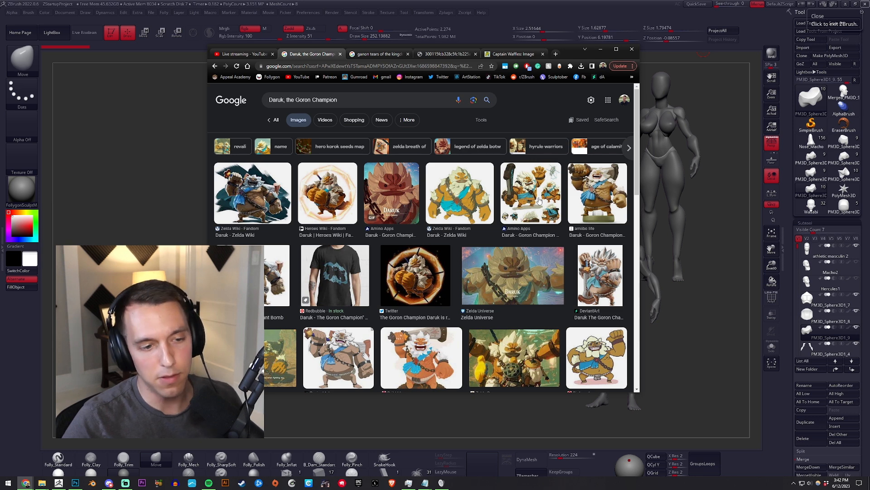
scroll(539, 201, "down", 3)
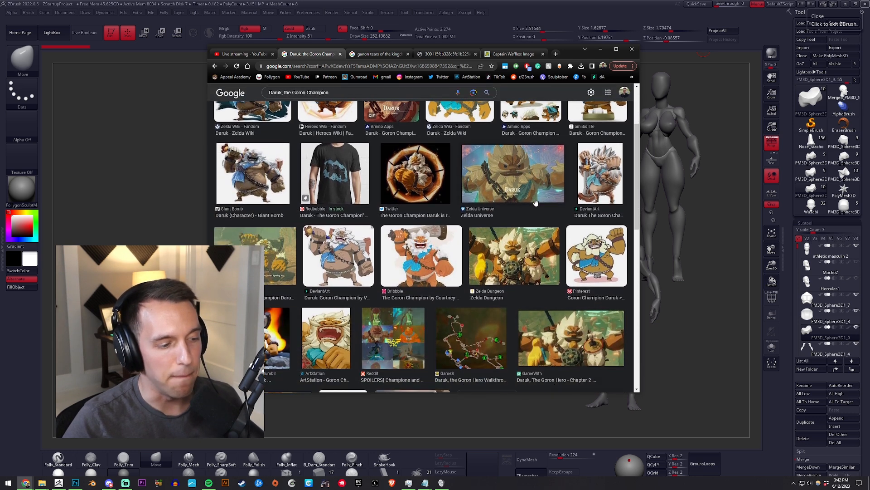
scroll(558, 261, "down", 3)
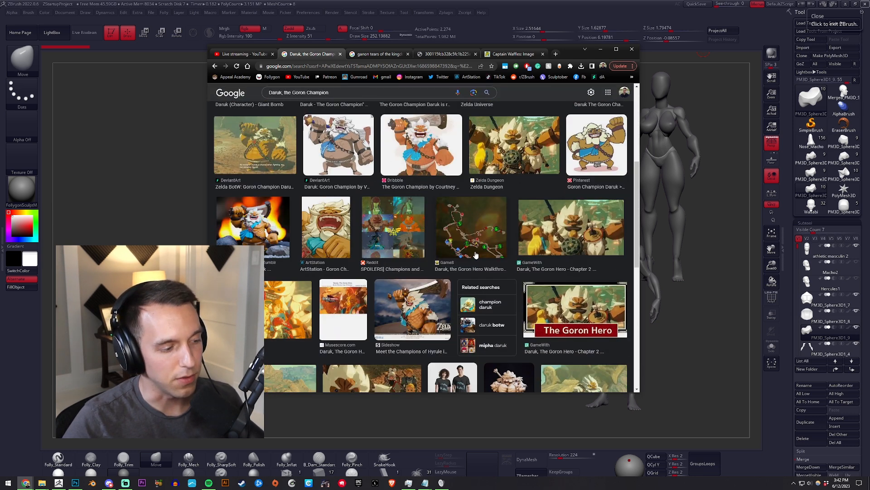
scroll(285, 255, "up", 3)
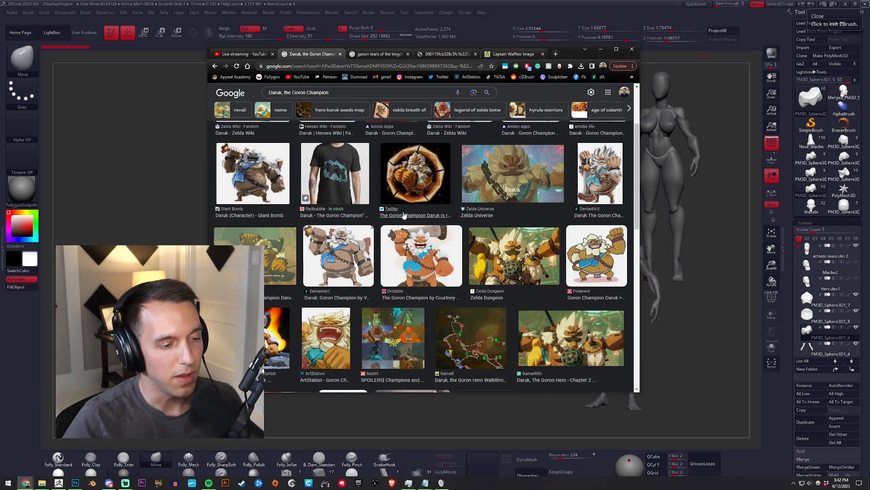
scroll(406, 213, "up", 1)
scroll(406, 213, "up", 2)
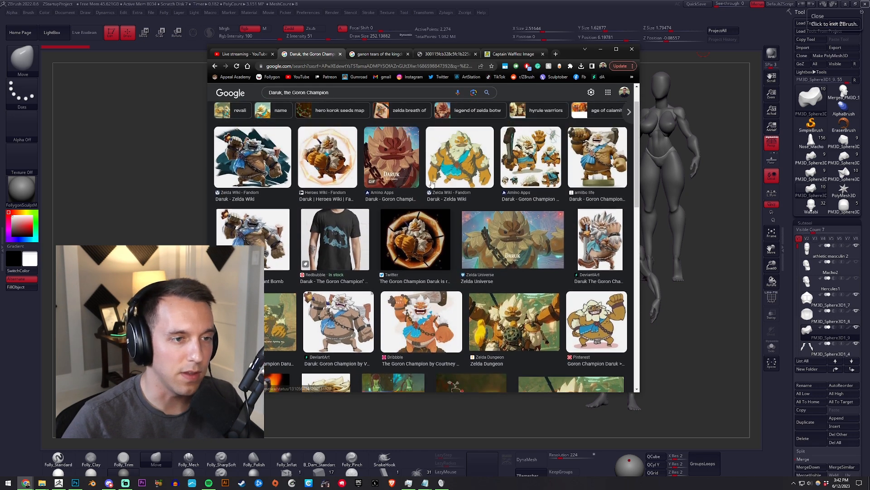
left_click_drag(568, 51, 869, 74)
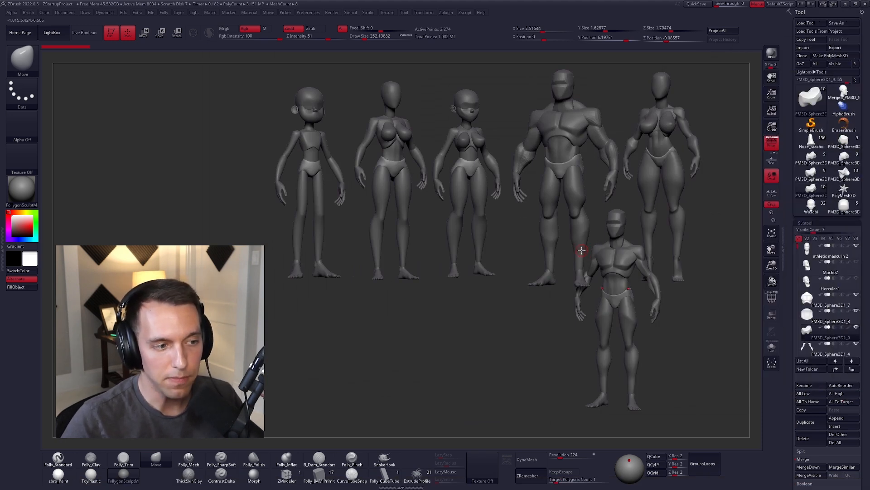
Step: Replace the displayed mannequins with a Sphere3D primitive and convert it to a PolyMesh3D
left_click(517, 311, "ctrl+shift")
left_click_drag(549, 247, 488, 218, "alt")
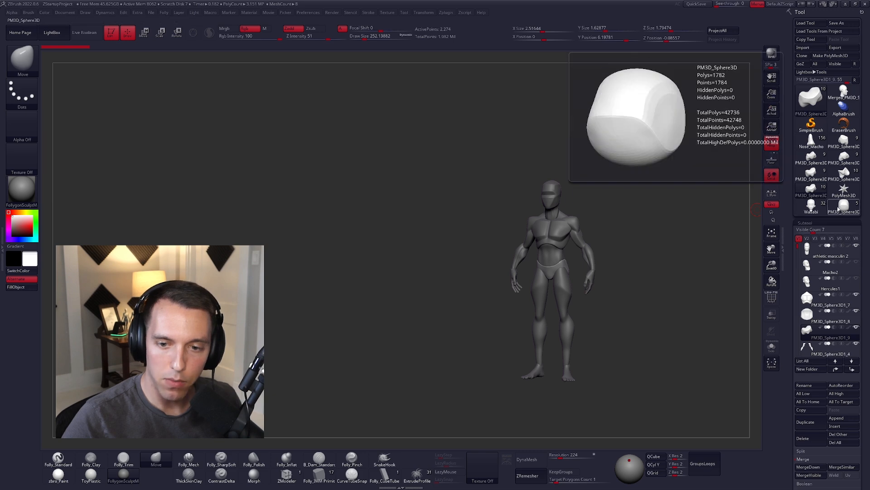
left_click(811, 96)
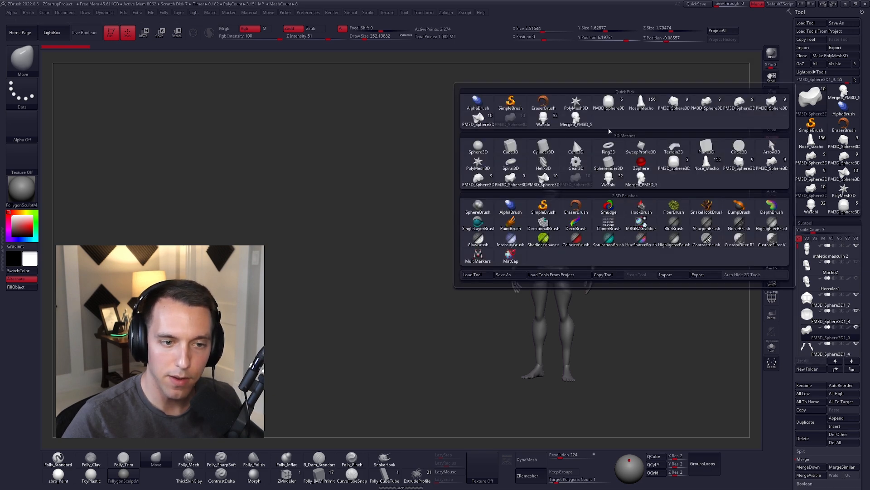
left_click(503, 154)
left_click_drag(564, 183, 523, 187, "alt")
key("f")
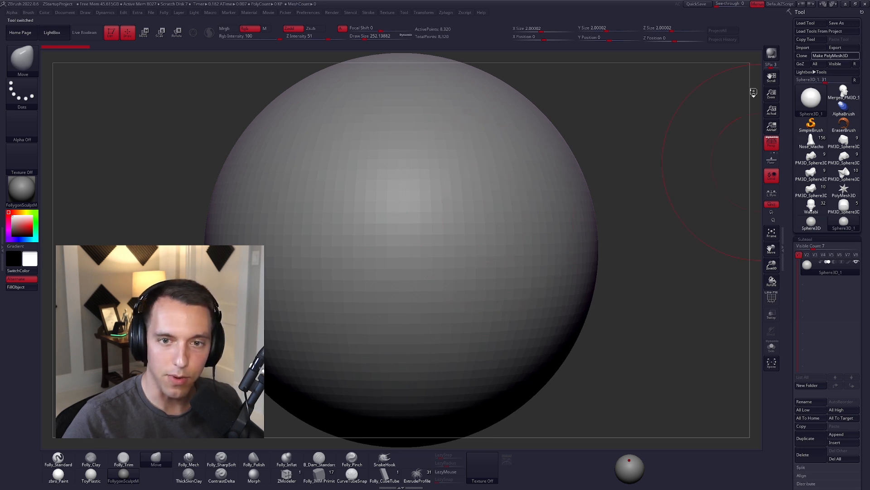
left_click(821, 56)
mouse_move(443, 221)
right_mouse_down("alt")
mouse_move(474, 222)
mouse_move(450, 224)
mouse_move(483, 209)
right_mouse_up("alt")
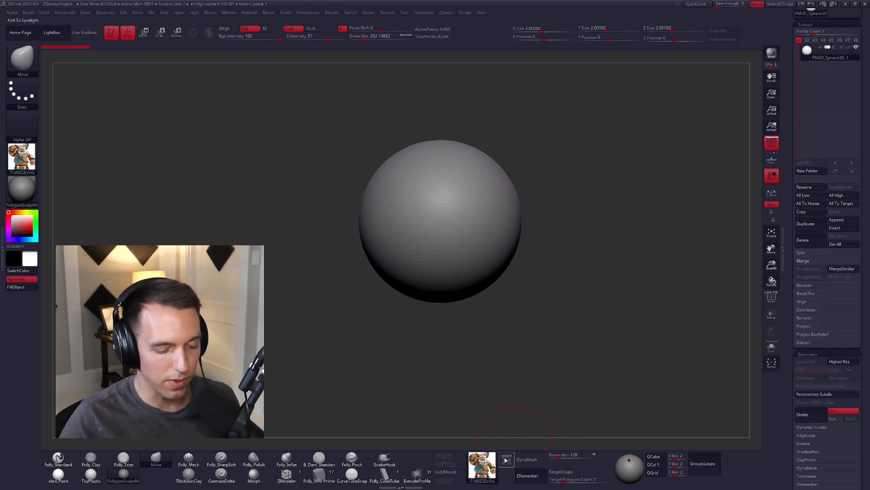
Step: Shrink the Daruk reference image in Spotlight and move the two portrait images off the canvas
left_click(507, 460)
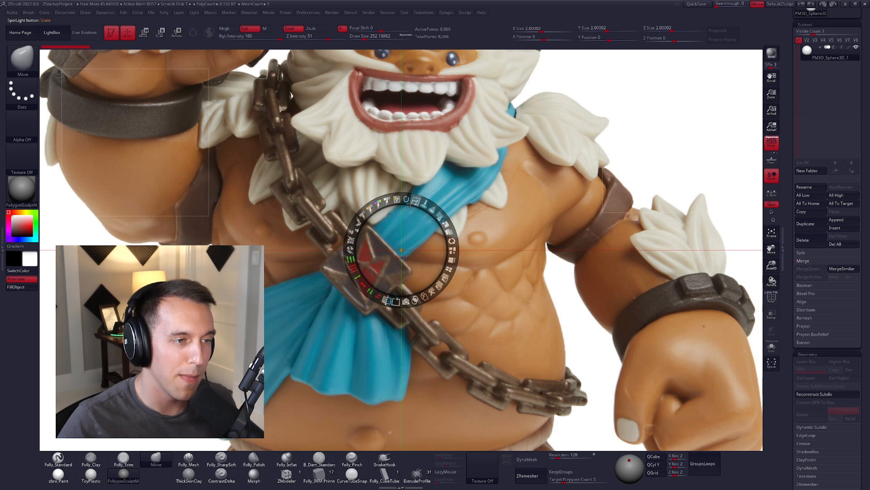
left_click_drag(425, 146, 467, 266)
left_click_drag(482, 216, 348, 178)
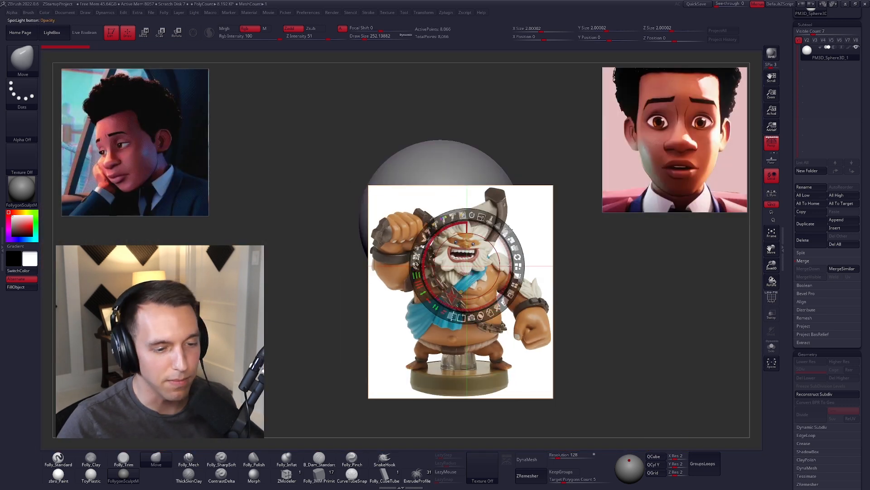
left_click_drag(630, 145, 851, 140)
left_click_drag(202, 160, 2, 162)
left_click(442, 232)
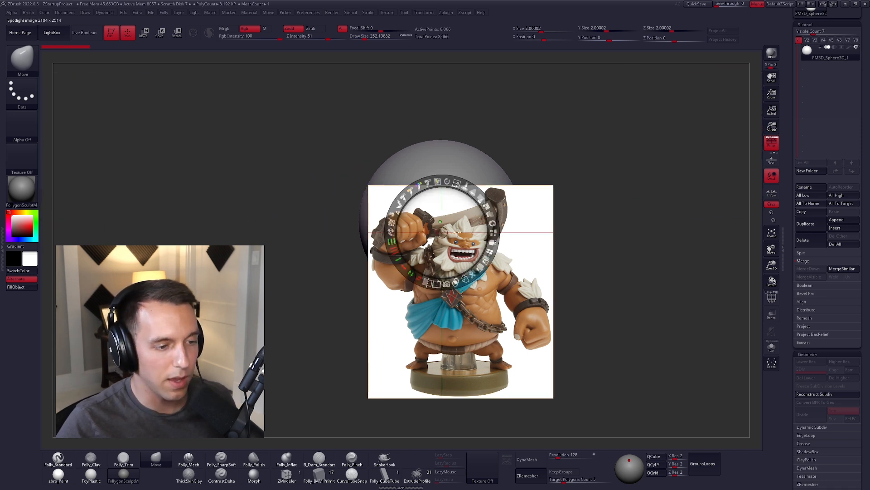
Step: Scale the Daruk reference down slightly and pin it in the canvas's upper-left corner, leaving the sphere clear for sculpting
left_click_drag(456, 183, 448, 181)
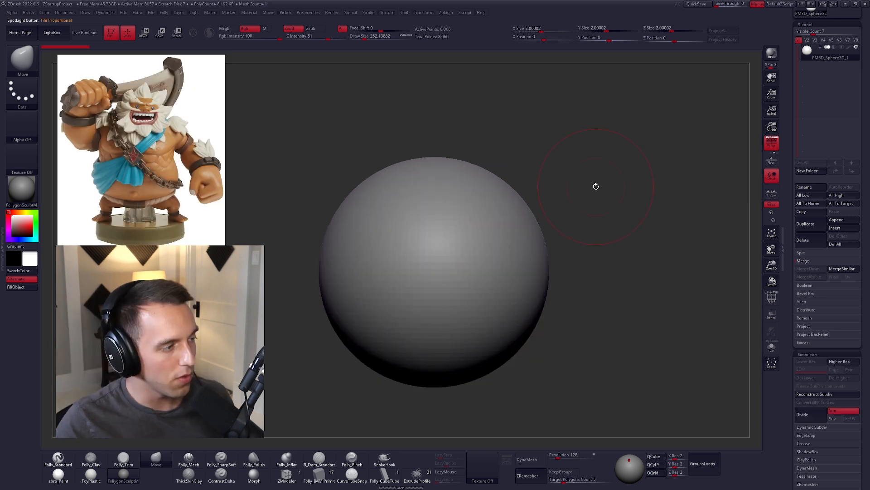
key("space")
left_click_drag(598, 187, 592, 188)
right_click_drag(548, 196, 575, 202, "alt")
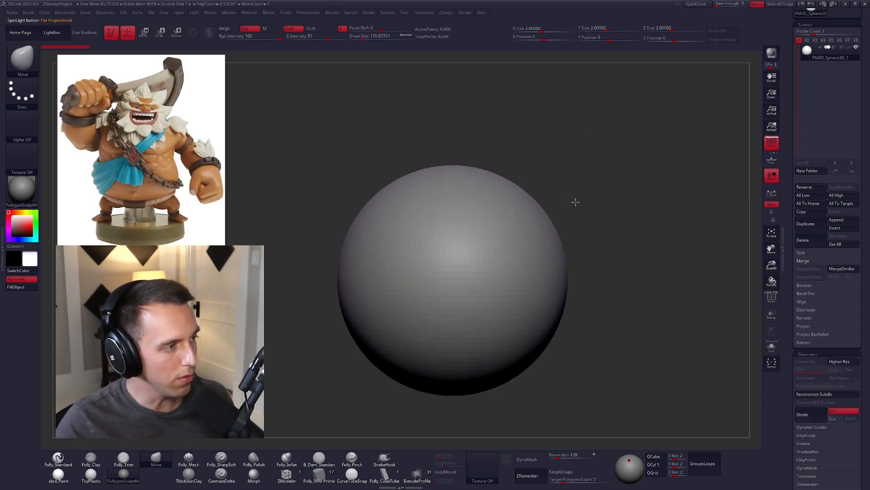
Step: Set the Move brush draw size to about 180 and turn off perspective display
right_click_drag(498, 243, 507, 209, "alt")
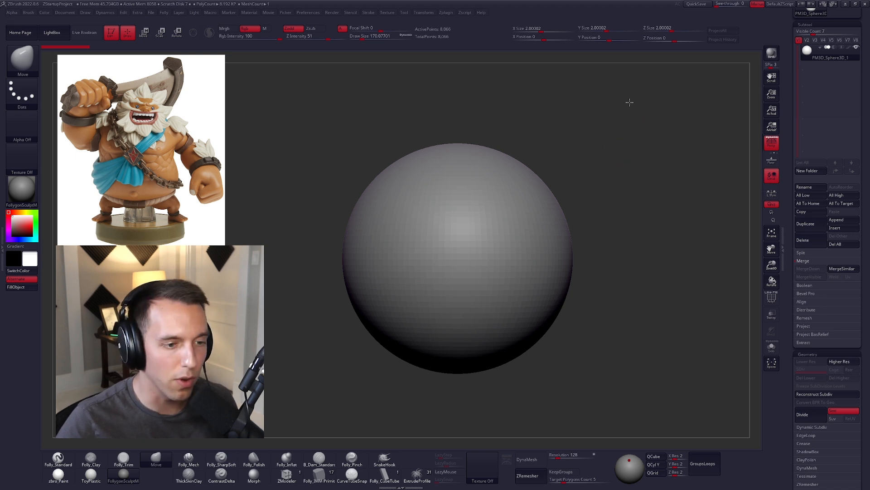
key("s")
left_click_drag(671, 117, 669, 117)
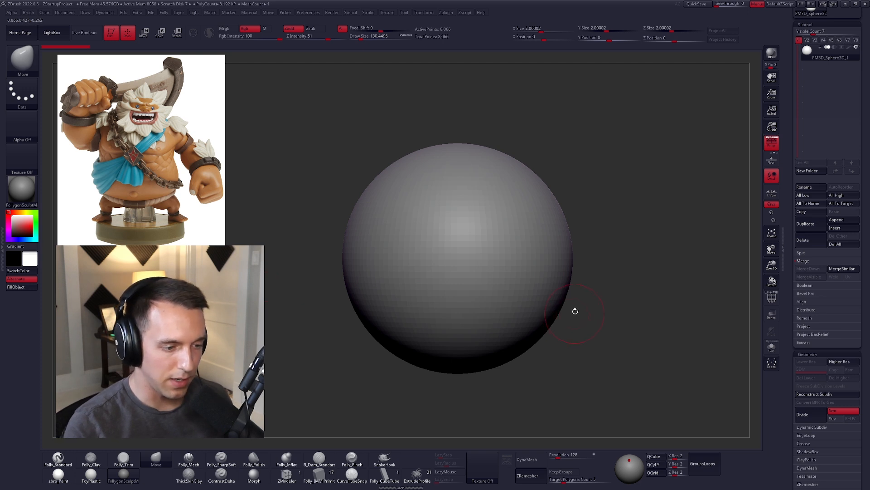
mouse_move(594, 309)
left_mouse_down("alt")
mouse_move(564, 257)
mouse_move(559, 280)
left_mouse_up("alt")
left_click(771, 143)
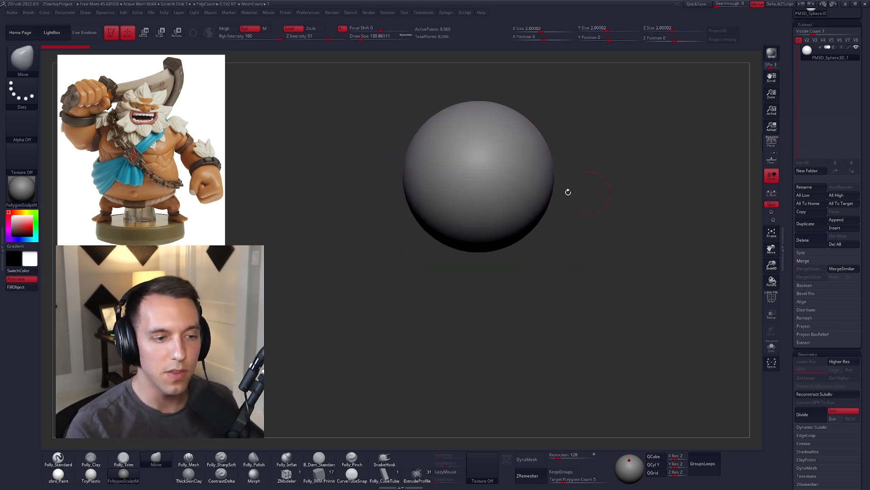
left_click_drag(563, 208, 561, 208)
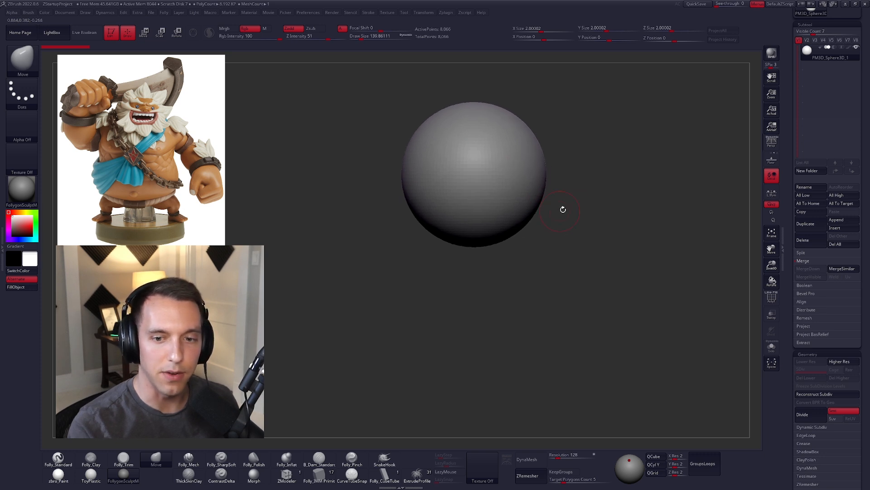
Step: Duplicate the head sphere and move the copy below it to serve as the torso
left_click(805, 223)
key("w")
left_click_drag(512, 258, 513, 272, "shift")
left_click_drag(519, 228, 525, 334, "shift")
left_click_drag(598, 333, 528, 261, "alt")
left_click_drag(460, 181, 503, 277)
Step: Shape the torso sphere with the Move brush into a tall egg about 2.5 wide and 3.2 high, heavier toward the belly
key("q")
key("space")
mouse_move(518, 231)
left_mouse_down()
mouse_move(485, 235)
mouse_move(501, 230)
left_mouse_up()
key("space")
left_click_drag(475, 242, 468, 283)
left_click_drag(500, 272, 426, 257, "shift")
key("space")
left_click_drag(476, 237, 457, 239)
left_click_drag(515, 248, 537, 260)
mouse_move(462, 243)
left_mouse_down()
mouse_move(452, 241)
mouse_move(485, 270)
left_mouse_up()
right_click_drag(493, 264, 528, 261, "shift")
left_click_drag(502, 250, 506, 258)
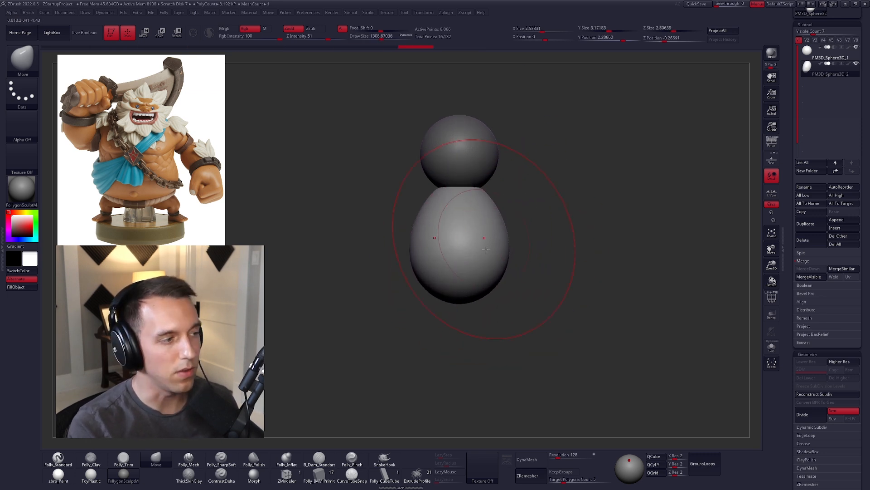
Step: Widen the torso's sides with the Move brush to about 2.7 units across, undoing the stray last stroke
left_click(482, 171, "alt")
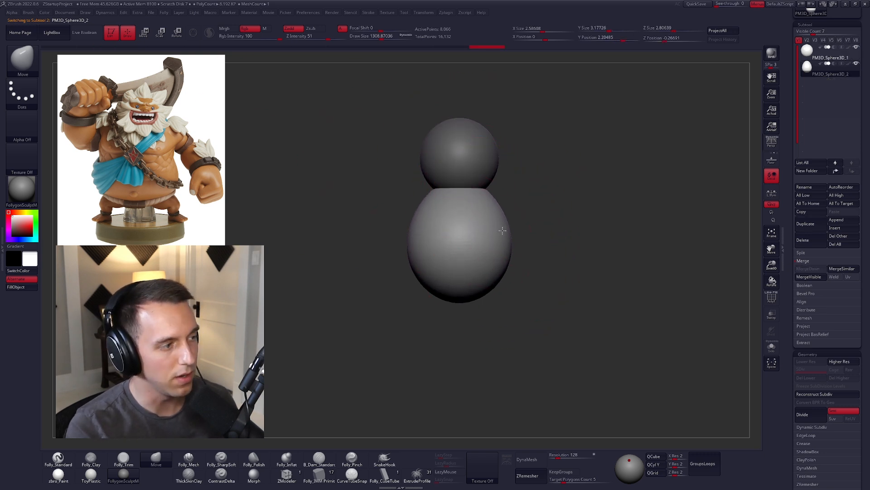
key("space")
left_click_drag(504, 235, 505, 235)
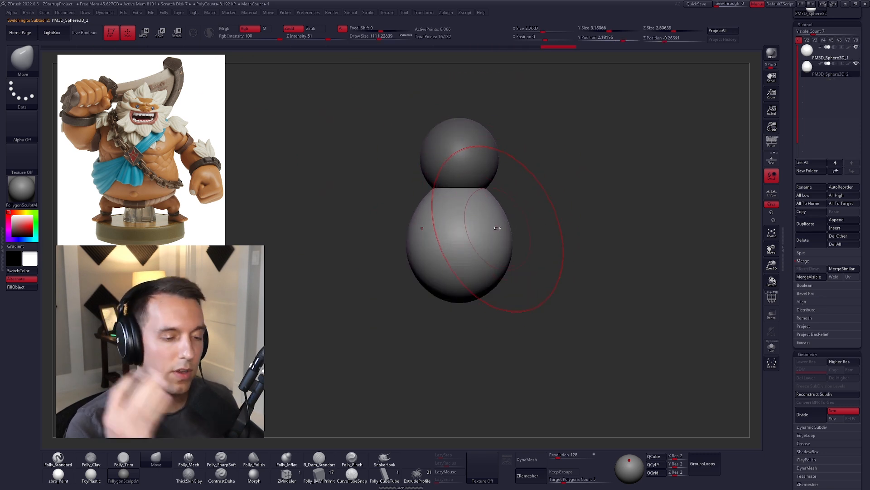
key("space")
left_click_drag(490, 230, 491, 230)
left_click_drag(480, 274, 482, 244)
key("ctrl+z")
Step: Enlarge the torso with a bigger Move brush, bulging the belly outward and downward
key("space")
mouse_move(547, 284)
left_mouse_down()
mouse_move(549, 302)
mouse_move(551, 285)
left_mouse_up()
key("space")
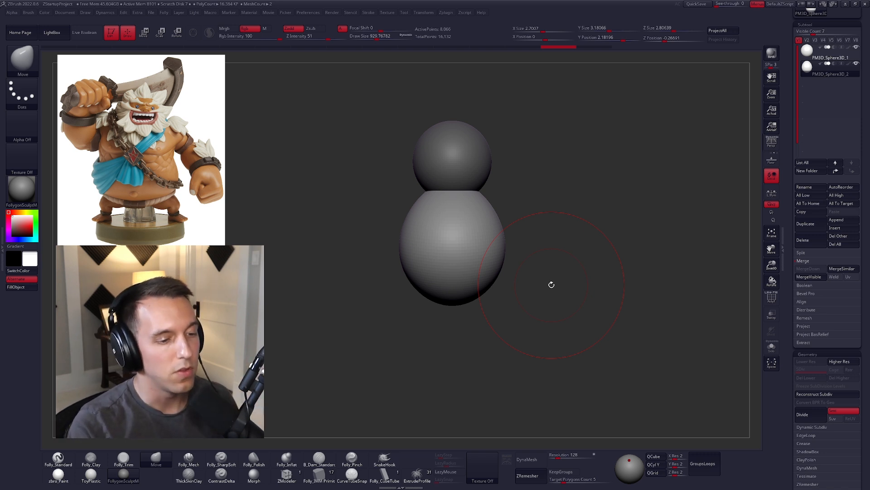
key("space")
mouse_move(507, 237)
left_mouse_down()
mouse_move(515, 236)
mouse_move(508, 245)
left_mouse_up()
left_click_drag(556, 267, 448, 256)
key("bracketright")
left_click_drag(516, 296, 512, 326)
left_click_drag(492, 272, 475, 281)
mouse_move(529, 314)
left_mouse_down()
mouse_move(633, 310)
mouse_move(527, 308)
mouse_move(536, 302)
mouse_move(505, 255)
mouse_move(513, 246)
mouse_move(464, 200)
mouse_move(358, 169)
mouse_move(344, 152)
mouse_move(349, 143)
mouse_move(348, 162)
left_mouse_up()
Step: Push the torso's front and back outward in side view to deepen it to about 3.55 units
key("space")
key("space")
key("space")
left_click_drag(333, 199, 338, 177)
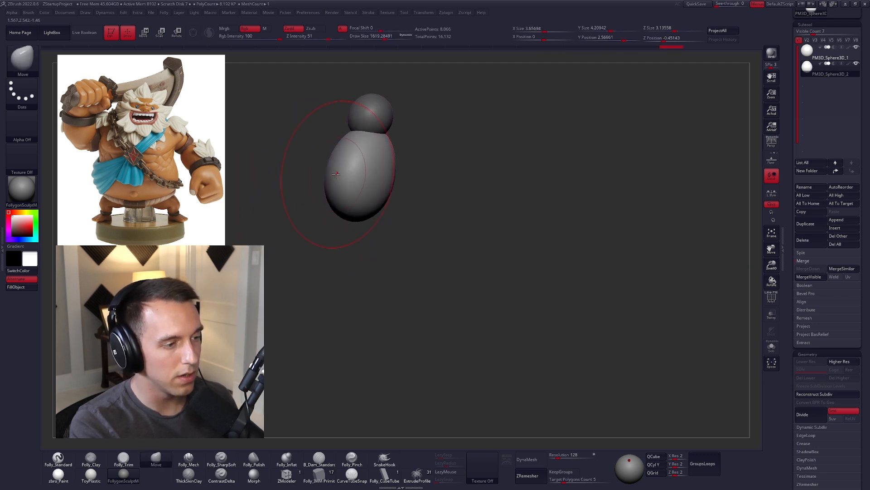
left_click_drag(388, 183, 394, 184)
left_click_drag(377, 203, 390, 203)
left_click_drag(331, 169, 333, 165)
left_click_drag(313, 181, 386, 198, "shift")
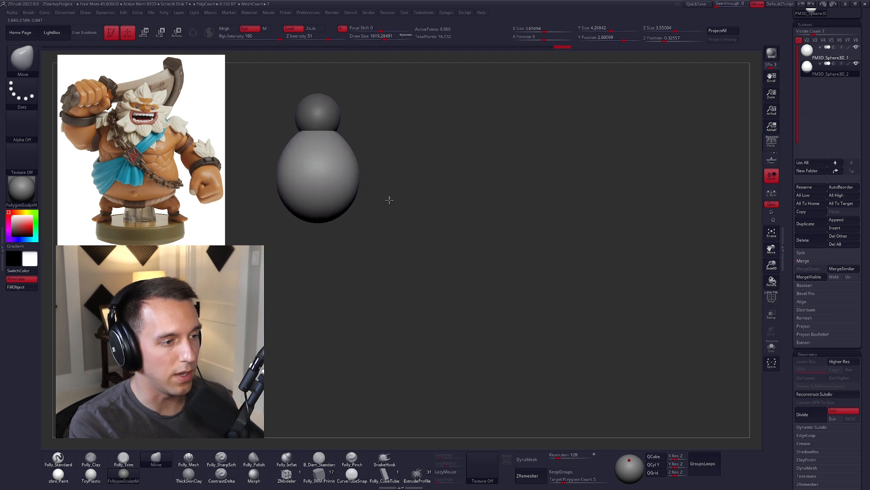
Step: Lower the torso's top and round out its underside and sides, bringing its height to about 3.9 units
left_click_drag(339, 136, 335, 138)
left_click_drag(330, 128, 330, 133)
left_click_drag(342, 203, 345, 207)
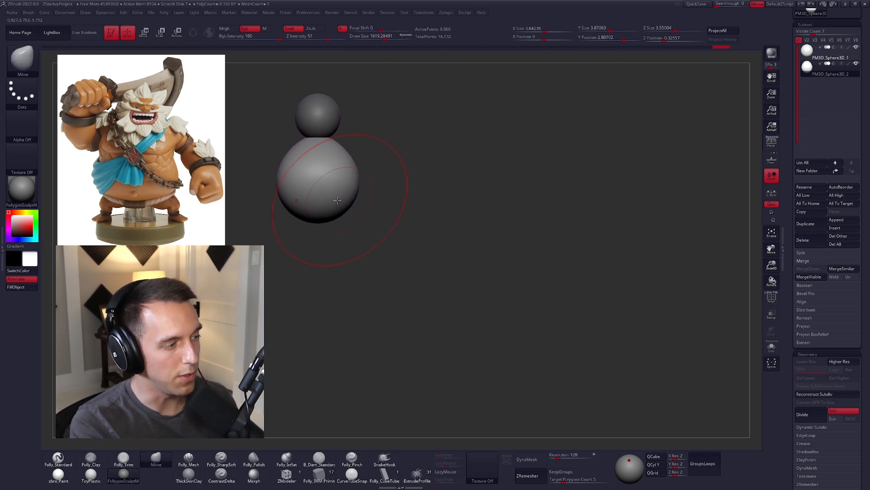
right_click_drag(337, 201, 309, 214, "shift")
left_click_drag(334, 201, 329, 205)
mouse_move(350, 206)
left_mouse_down()
mouse_move(373, 193)
mouse_move(386, 206)
left_mouse_up()
key("s")
right_click_drag(365, 203, 389, 207, "shift")
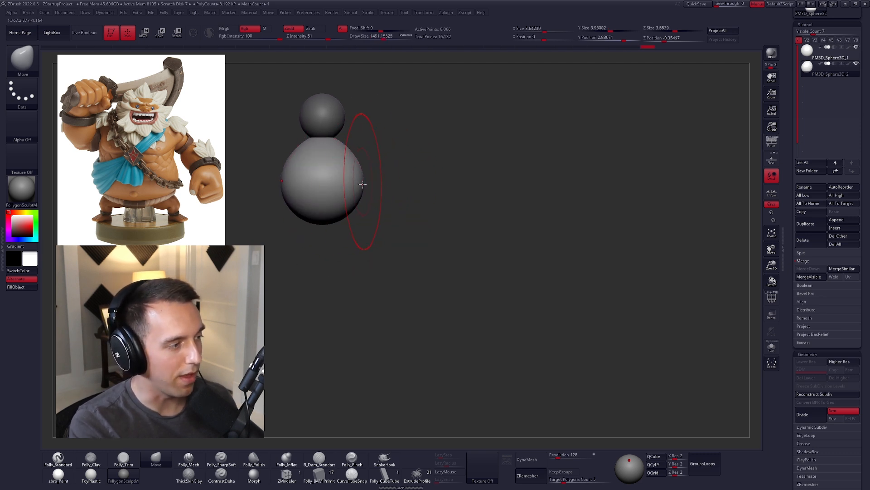
mouse_move(322, 207)
right_mouse_down()
mouse_move(347, 204)
mouse_move(324, 194)
mouse_move(505, 229)
mouse_move(518, 219)
right_mouse_up()
Step: Try to pull the torso's upper sides outward into broad shoulders, and undo those changes
key("space")
left_click_drag(518, 219, 513, 219)
right_click_drag(537, 237, 571, 295, "alt")
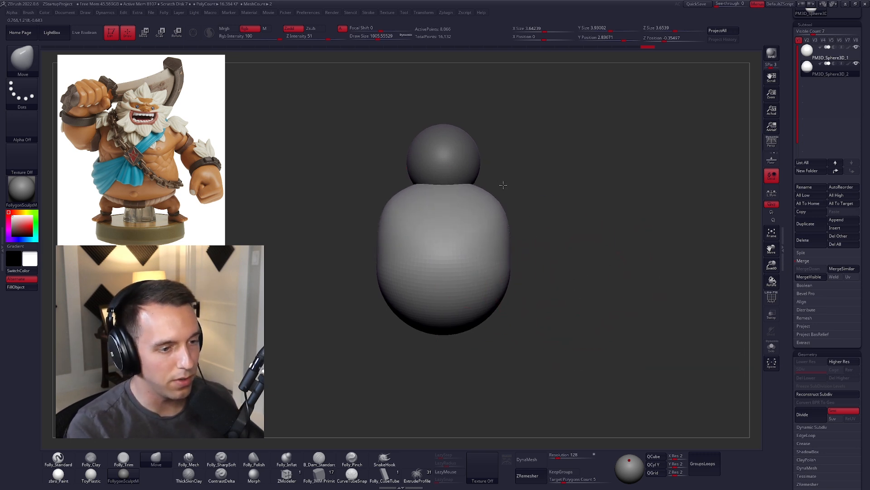
key("ctrl")
left_click_drag(450, 216, 634, 190)
key("ctrl+z")
key("ctrl+z")
key("ctrl+z")
key("ctrl+z")
key("ctrl+z")
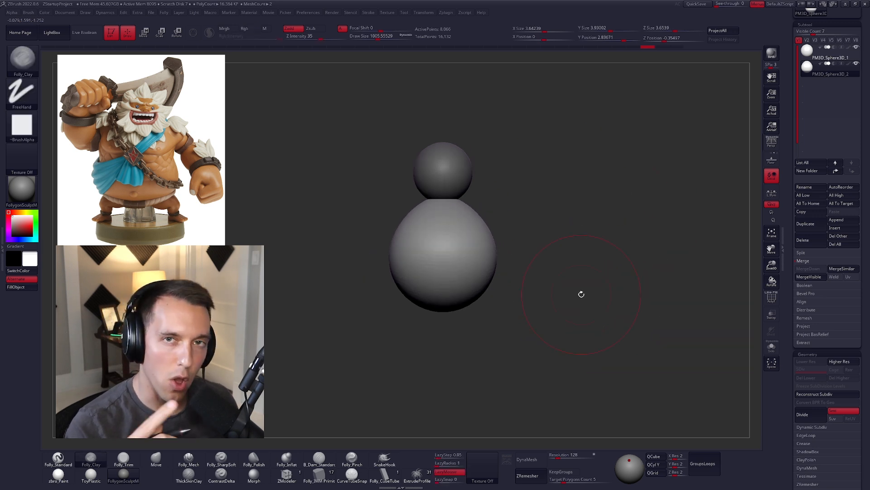
Step: Duplicate the torso and scale and position the copy at the upper body as a separate chest mass
key("space")
mouse_move(690, 273)
left_mouse_down()
mouse_move(665, 269)
mouse_move(673, 286)
left_mouse_up()
left_click(808, 224)
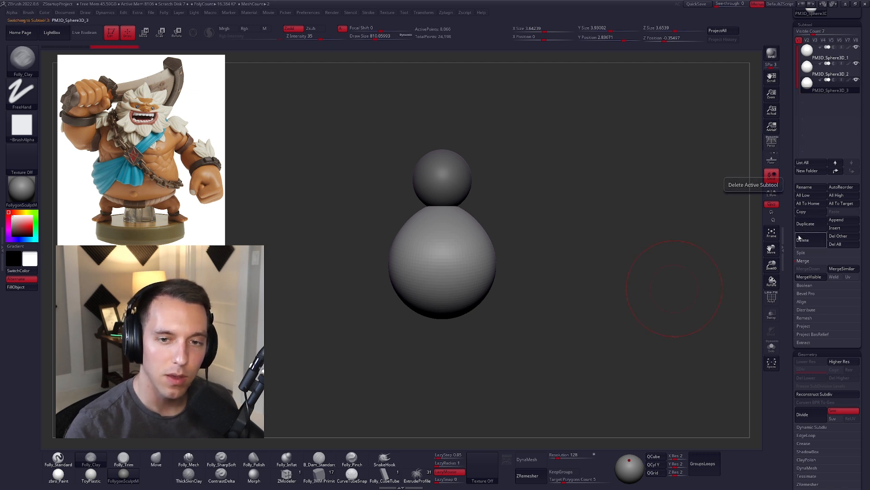
key("w")
left_click_drag(458, 254, 460, 348, "shift")
left_click_drag(458, 301, 461, 269, "shift")
mouse_move(445, 220)
left_mouse_down()
mouse_move(532, 253)
mouse_move(475, 230)
mouse_move(476, 221)
mouse_move(496, 226)
mouse_move(521, 206)
mouse_move(492, 226)
left_mouse_up()
key("e")
key("q")
Step: Reshape the chest mass from several angles with the Move brush so it sits over the upper torso below the head
key("space")
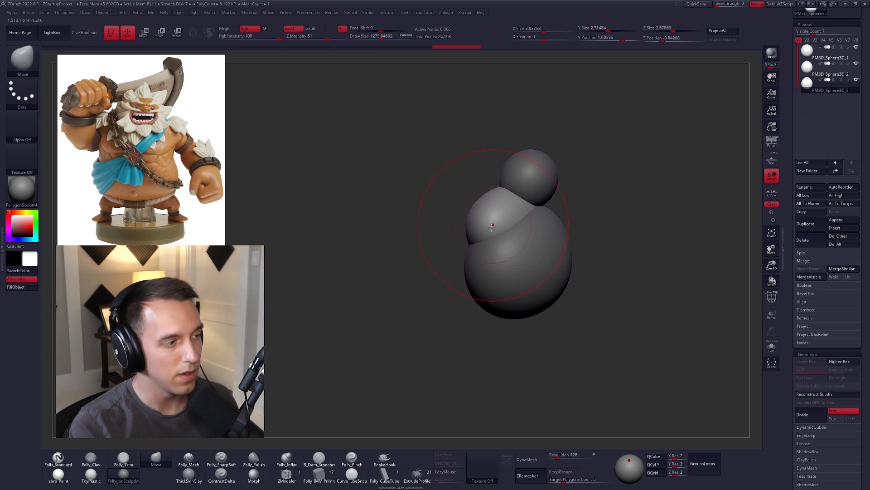
left_click(523, 252, "alt")
key("space")
left_click_drag(481, 284, 489, 284)
left_click_drag(475, 285, 500, 281)
left_click(494, 220, "alt")
left_click_drag(492, 219, 497, 221)
left_click_drag(447, 226, 492, 230)
key("space")
mouse_move(527, 222)
left_mouse_down()
mouse_move(477, 215)
mouse_move(447, 224)
left_mouse_up()
Step: Hide the torso and flatten the chest mass with the Move brush into a wide, shallow form
left_click(856, 64)
left_click_drag(513, 214, 495, 220)
key("space")
right_click_drag(481, 245, 497, 236)
left_click_drag(490, 241, 493, 241)
mouse_move(493, 240)
right_mouse_down("shift")
mouse_move(505, 234)
mouse_move(490, 242)
right_mouse_up("shift")
mouse_move(499, 244)
left_mouse_down()
mouse_move(475, 266)
mouse_move(500, 249)
left_mouse_up()
key("space")
Step: Bring back the torso subtool and reshape it with the Move brush to fit beneath the chest
key("space")
left_click(830, 72)
key("space")
right_click_drag(499, 249, 458, 266, "shift")
Step: Pull the chest's outer ends outward into rounded shoulders with the Move brush, making it about 4 units wide
key("space")
mouse_move(471, 265)
left_mouse_down()
mouse_move(484, 272)
mouse_move(537, 222)
mouse_move(508, 245)
left_mouse_up()
key("space")
left_click(517, 248, "alt")
right_click_drag(518, 247, 534, 249)
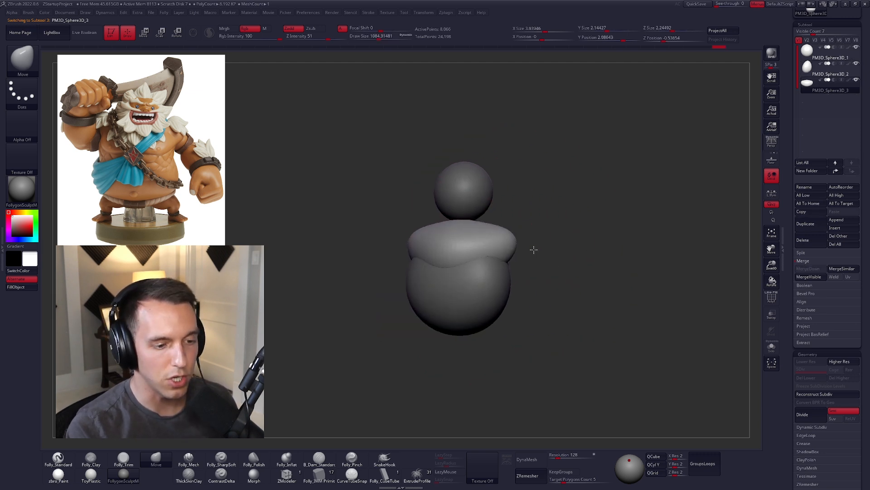
key("5")
left_click_drag(454, 258, 511, 250)
right_click_drag(511, 252, 466, 284)
left_click_drag(472, 263, 494, 254, "shift")
right_click_drag(504, 235, 520, 240)
key("4")
mouse_move(509, 244)
left_mouse_down()
mouse_move(512, 237)
mouse_move(472, 270)
left_mouse_up()
mouse_move(512, 276)
right_mouse_down("alt")
mouse_move(493, 268)
mouse_move(500, 242)
right_mouse_up("alt")
key("space")
left_click_drag(551, 281, 546, 280)
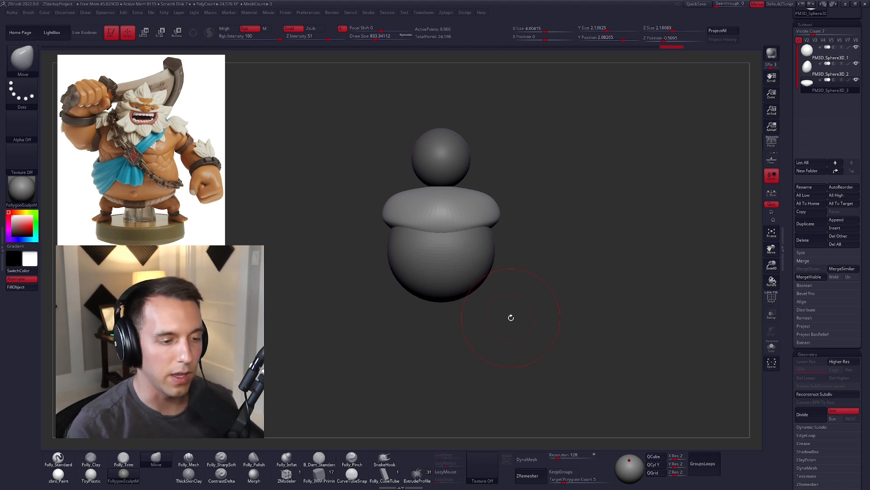
Step: Tighten the chest and the torso's sides slightly with the Move brush, and make the chest the active subtool
key("space")
mouse_move(497, 267)
left_mouse_down()
mouse_move(508, 268)
mouse_move(464, 266)
left_mouse_up()
left_click(479, 252, "alt")
key("space")
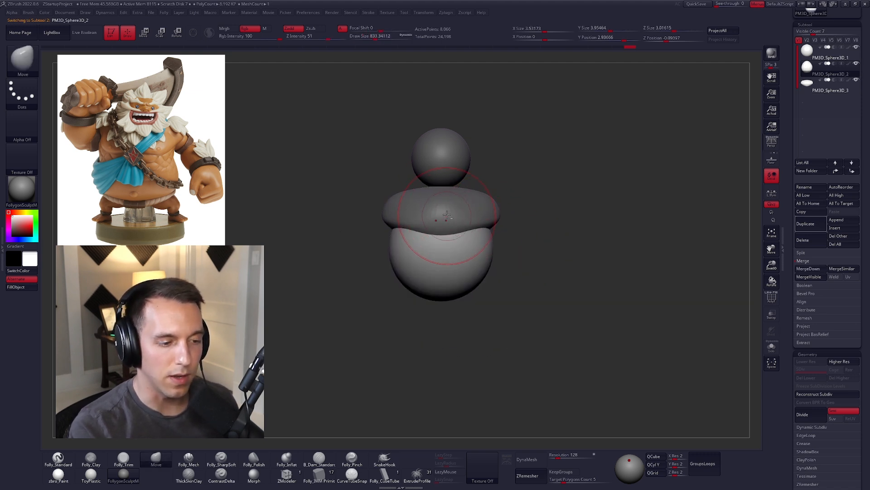
left_click(448, 217, "alt")
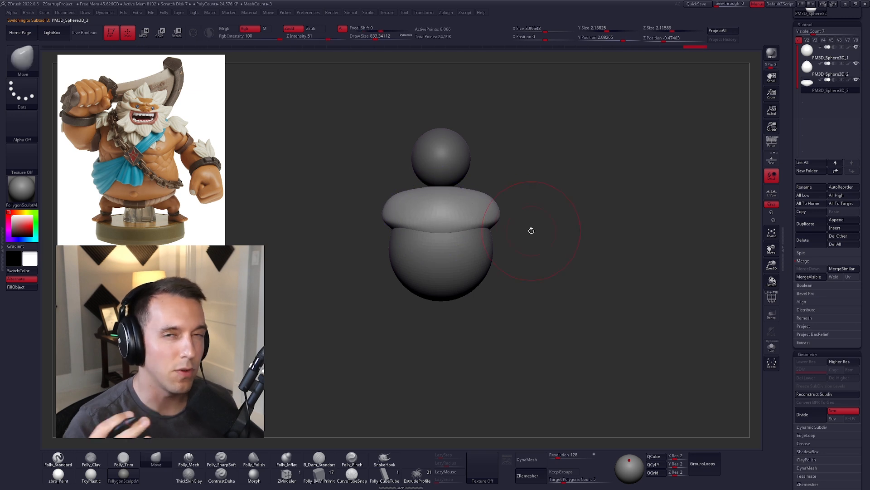
Step: Duplicate the chest subtool and insert a mirrored pair of spheres at its outer ends with the Folly_IMM Primitives brush
left_click_drag(551, 300, 598, 323, "alt")
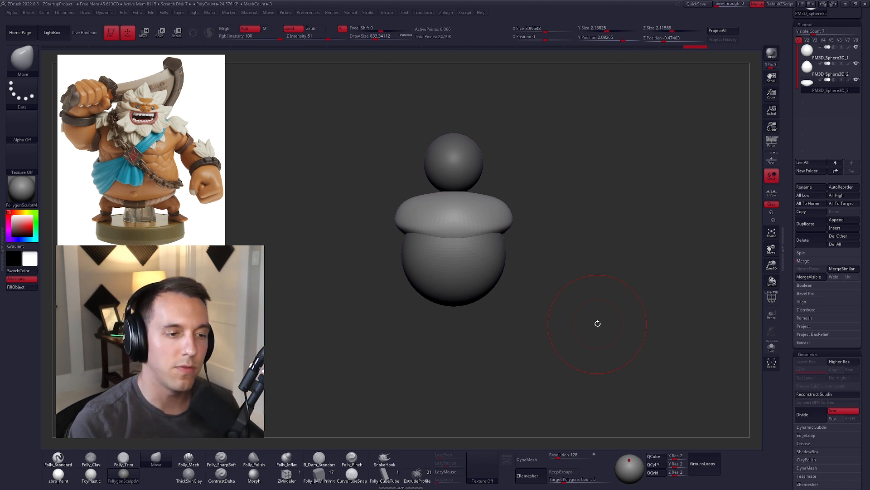
mouse_move(614, 307)
left_mouse_down()
mouse_move(608, 305)
mouse_move(626, 313)
left_mouse_up()
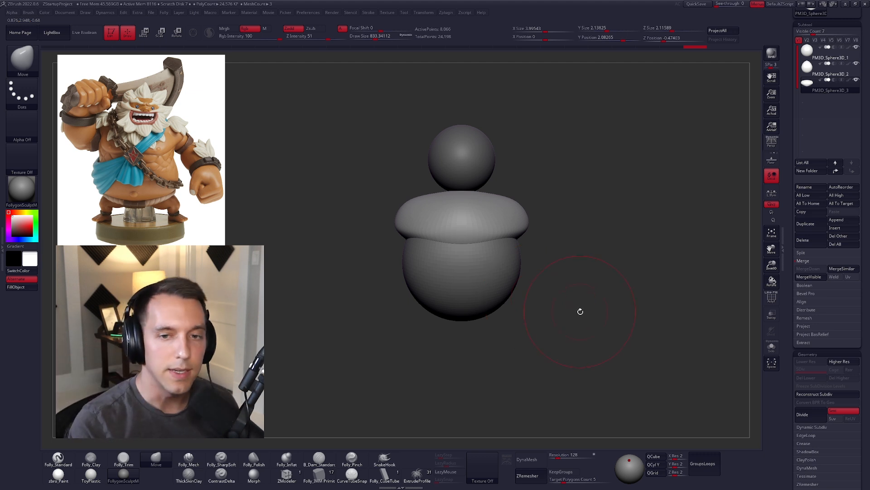
key("ctrl+shift+d")
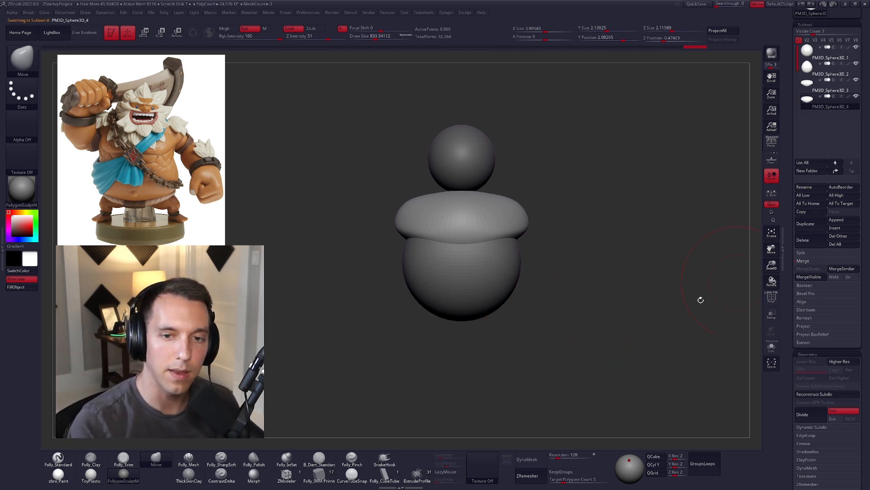
left_click(324, 470)
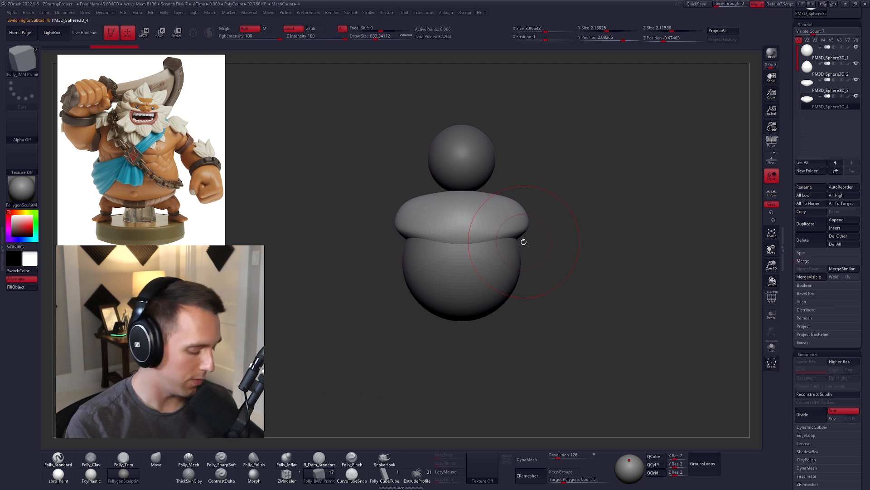
key("m")
left_click(634, 266)
left_click_drag(542, 255, 511, 239)
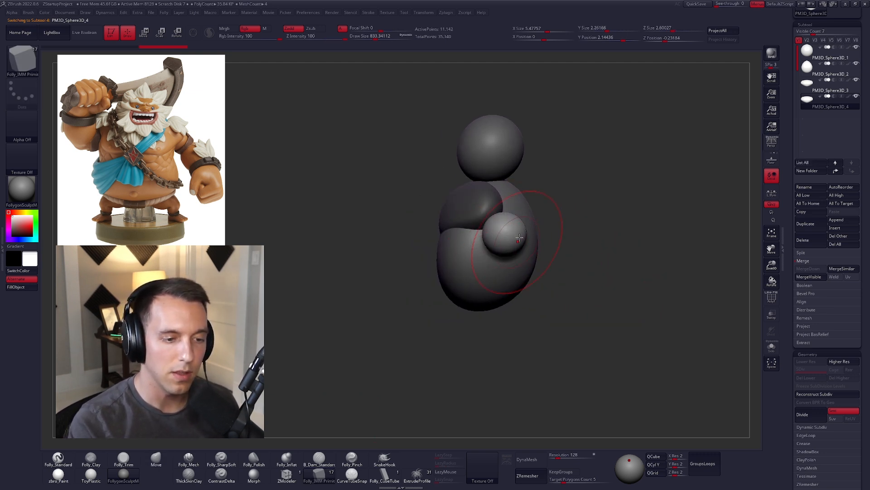
Step: Remove the duplicated chest geometry, keeping only the spheres about 1.3 units across, and move them up onto the chest's ends as shoulders
key("ctrl+shift")
left_click(529, 237, "ctrl+shift")
left_click_drag(547, 230, 602, 225, "ctrl+shift")
key("1")
key("w")
mouse_move(503, 252)
left_mouse_down()
mouse_move(503, 284)
mouse_move(491, 245)
left_mouse_up()
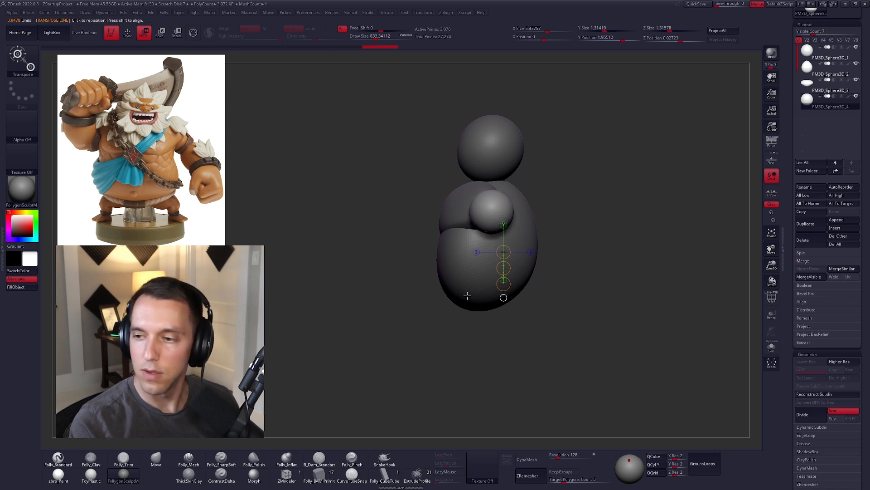
left_click_drag(465, 317, 505, 304, "shift")
key("q")
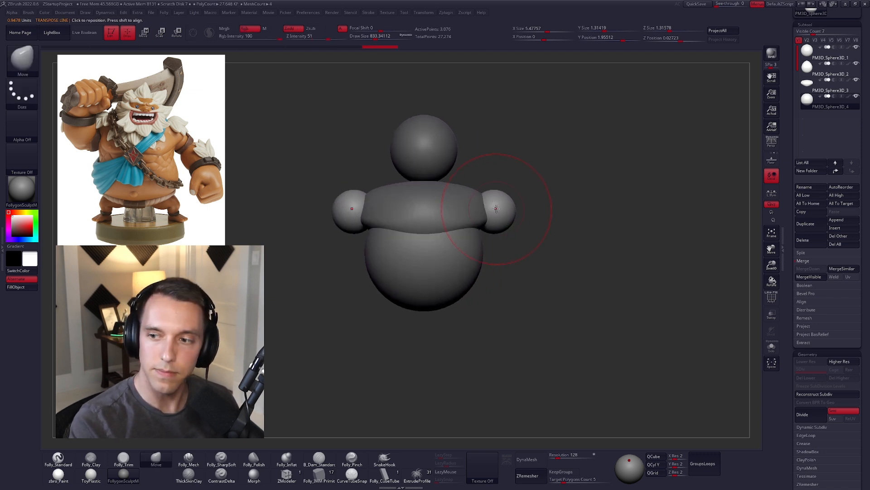
right_click_drag(494, 210, 501, 217, "alt")
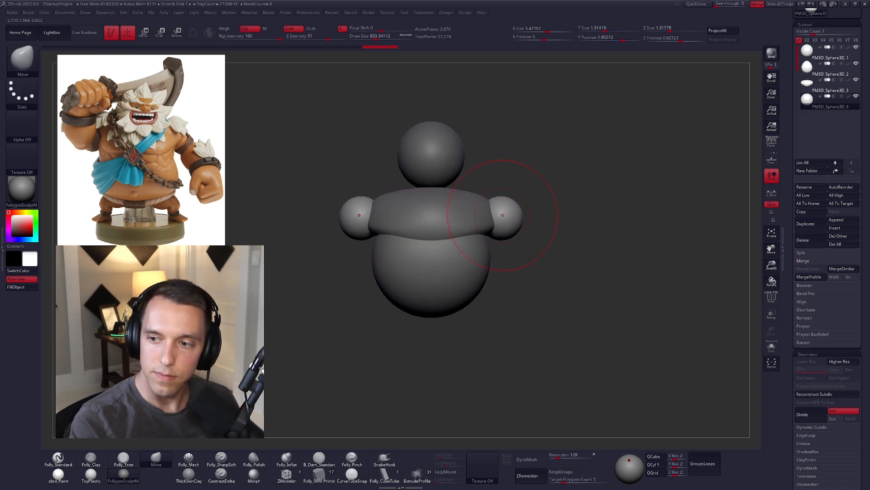
Step: Examine the reference image's Spotlight controls and the Spotlight Projection setting
key("w")
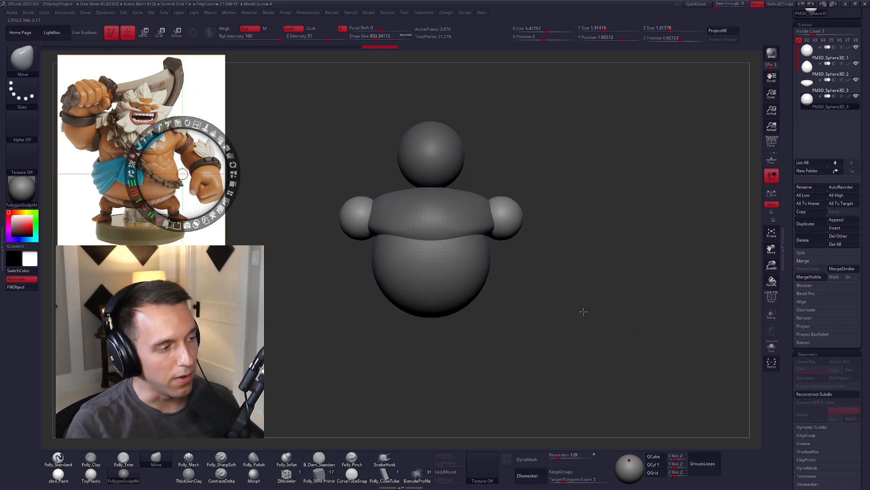
key("q")
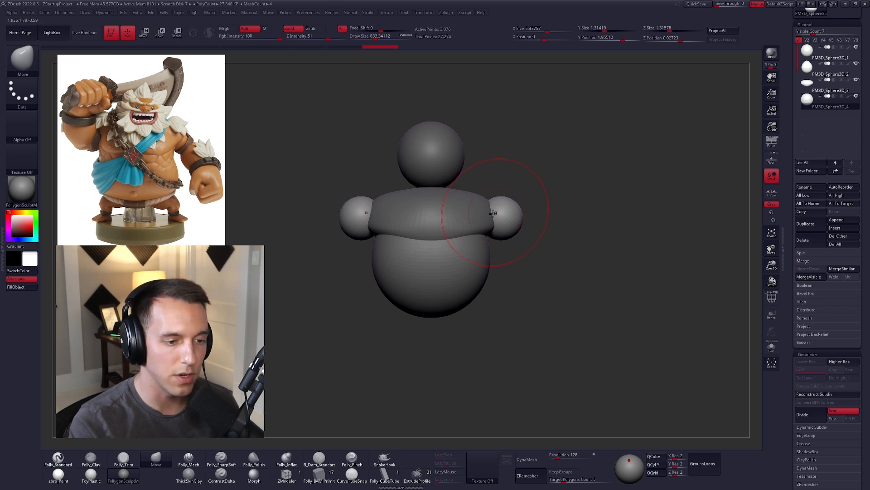
left_click(493, 221, "alt")
left_click_drag(492, 222, 511, 224)
key("space")
left_click(510, 229, "alt")
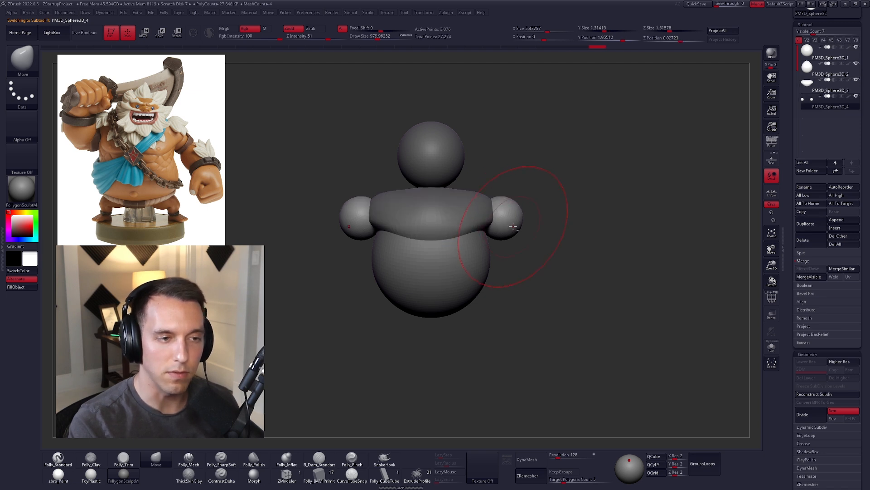
right_click_drag(513, 225, 517, 238, "alt")
left_click(388, 13)
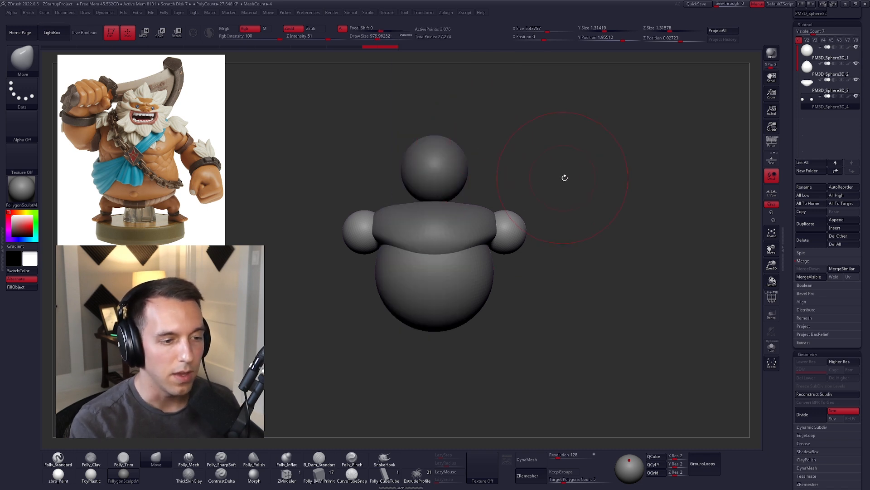
key("ctrl+shift")
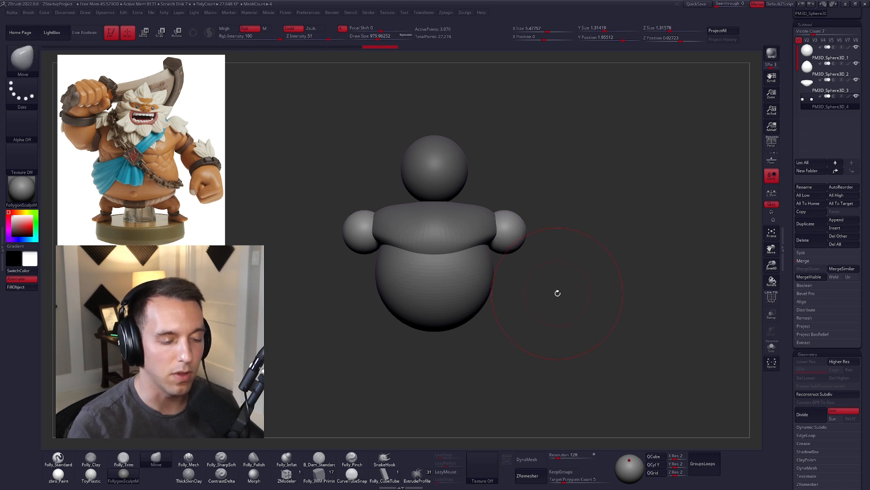
key("ctrl+shift+f")
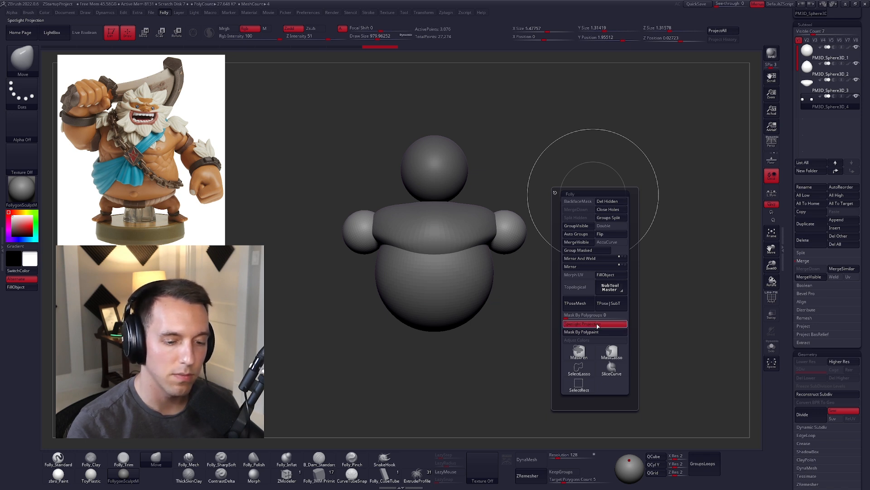
Step: Copy the shoulder spheres inside their subtool and place the copies below and outward as elongated upper arms
key("w")
left_click_drag(502, 215, 549, 291)
key("q")
left_click_drag(602, 297, 627, 292, "alt")
key("w")
mouse_move(535, 234)
left_mouse_down("shift")
mouse_move(542, 282)
mouse_move(535, 286)
mouse_move(536, 267)
mouse_move(544, 274)
mouse_move(532, 225)
mouse_move(585, 304)
mouse_move(556, 274)
mouse_move(520, 284)
left_mouse_up("shift")
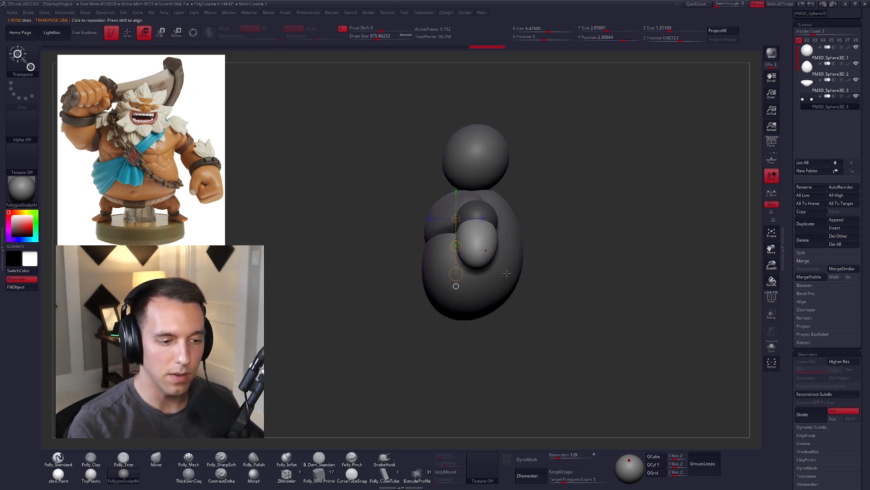
Step: Duplicate the arm subtool, place the copied masses below the upper arms and rotate them forward as forearms
left_click(816, 226)
right_click_drag(489, 256, 516, 254, "shift")
left_click_drag(467, 242, 498, 280)
mouse_move(546, 264)
right_mouse_down("shift")
mouse_move(518, 259)
mouse_move(519, 302)
right_mouse_up("shift")
key("r")
mouse_move(516, 238)
left_mouse_down()
mouse_move(512, 321)
mouse_move(478, 318)
mouse_move(425, 295)
left_mouse_up()
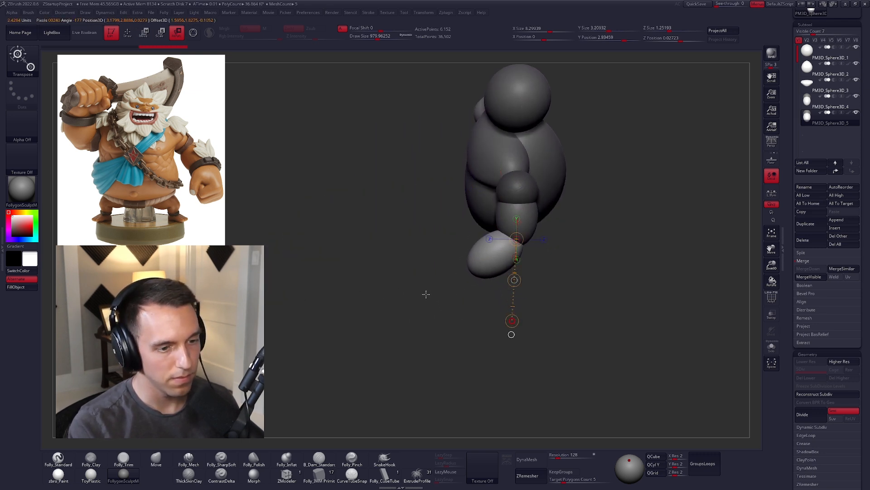
Step: Lengthen and reshape the forearms with the Move brush so they meet the upper arms at the elbows
key("q")
key("b")
key("m")
key("v")
key("space")
left_click_drag(466, 258, 451, 274)
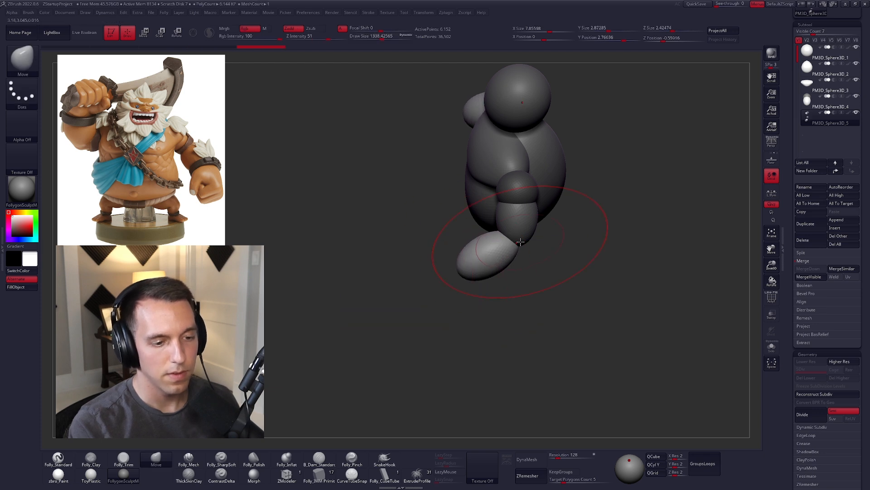
right_click_drag(531, 250, 491, 246)
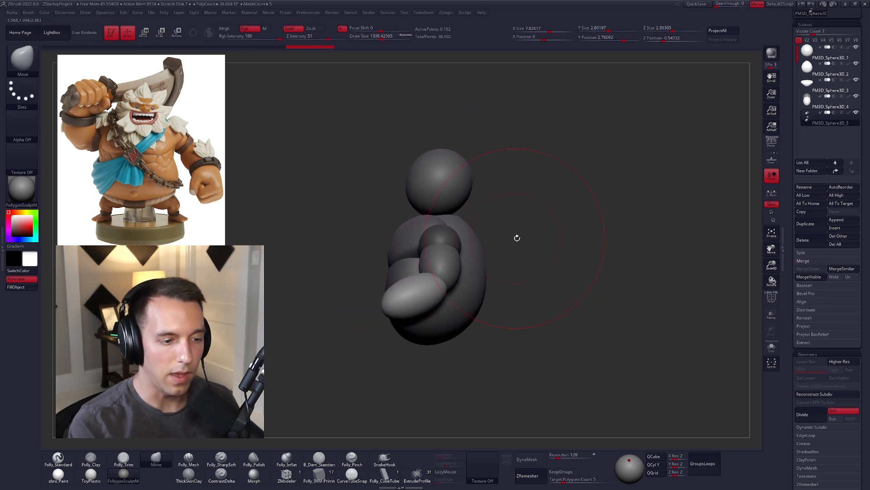
Step: Merge the forearms into the upper-arm subtool and display its polyframe
left_click(829, 103)
key("ctrl+shift+d")
left_click(579, 234)
left_click(526, 254)
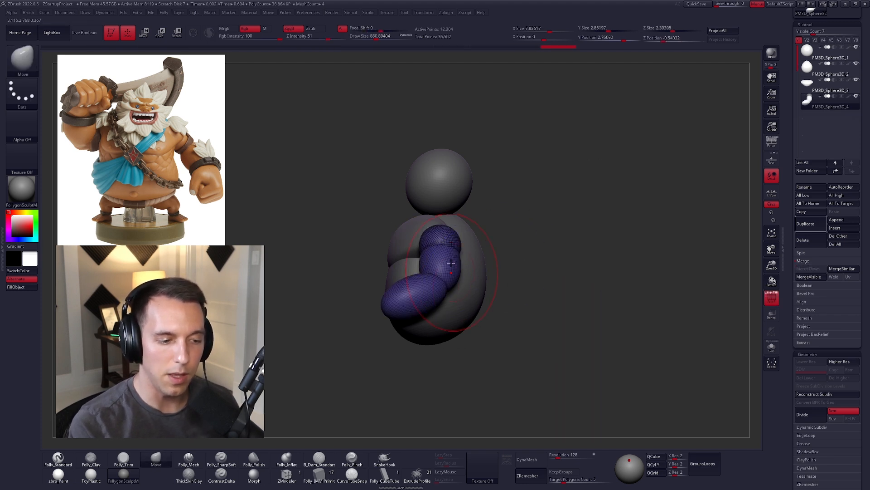
Step: Rotate the merged arms about the shoulders so they hang down and outward from the body, and hide the polyframe
key("r")
mouse_move(441, 228)
left_mouse_down("shift")
mouse_move(434, 368)
mouse_move(493, 362)
left_mouse_up("shift")
left_click_drag(538, 324, 511, 277)
key("ctrl+z")
left_click_drag(460, 350, 562, 314)
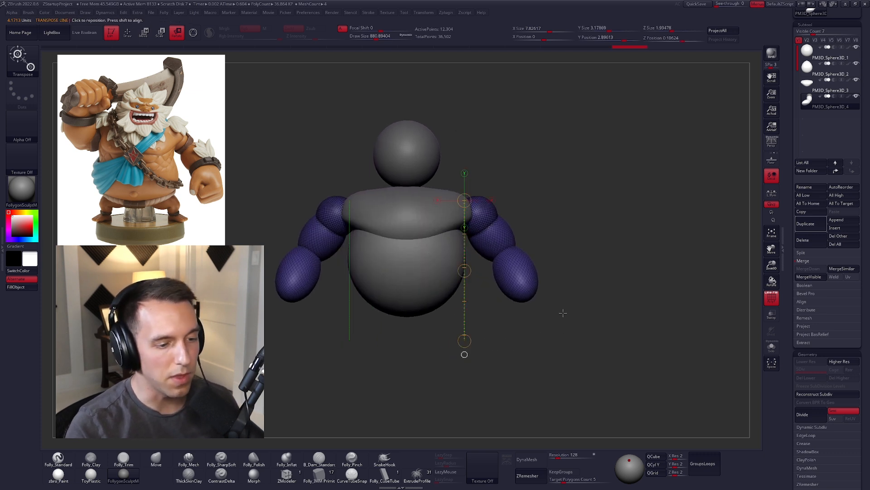
key("q")
right_click_drag(527, 282, 532, 284, "alt")
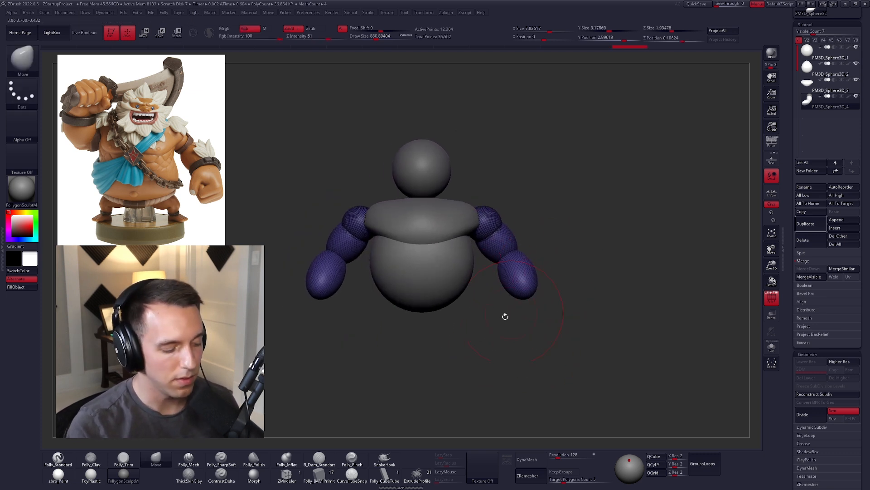
left_click_drag(436, 364, 459, 349, "alt")
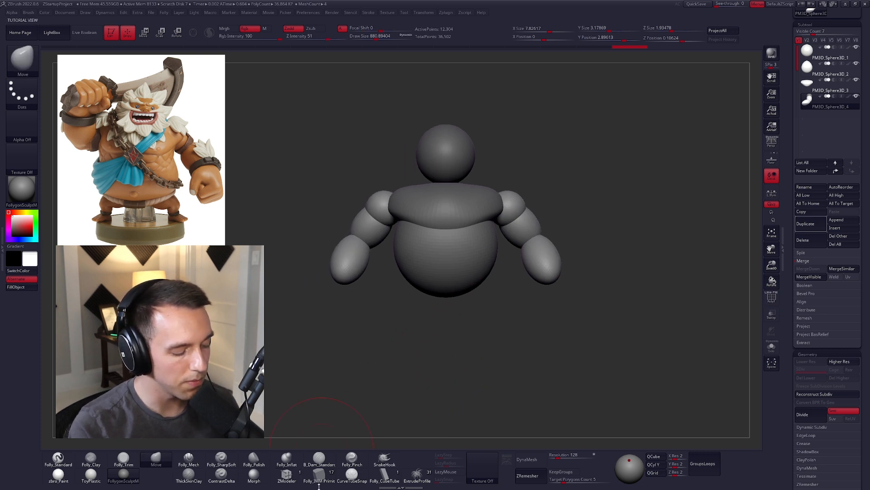
Step: Insert sphere hands at the ends of the forearms with the Folly_IMM Primitives brush
left_click(318, 484)
left_click_drag(554, 286, 568, 316)
right_click_drag(554, 287, 518, 277, "alt")
Step: Stretch and position the hand spheres with the Move brush into large oval masses extending from the forearms
key("b")
key("m")
key("v")
key("space")
left_click_drag(515, 276, 514, 261)
right_click_drag(514, 261, 516, 213)
left_click_drag(508, 311, 542, 316)
right_click_drag(540, 313, 531, 285)
left_click_drag(526, 315, 535, 328)
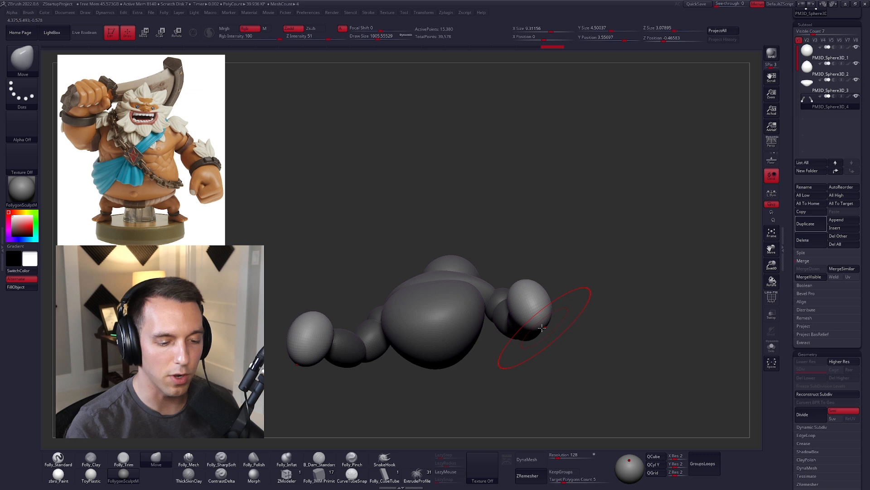
right_click_drag(557, 311, 496, 295, "alt")
left_click_drag(480, 304, 471, 305)
Step: Flatten the ends of the hands into blocky fist planes with the Folly_Trim brush
key("space")
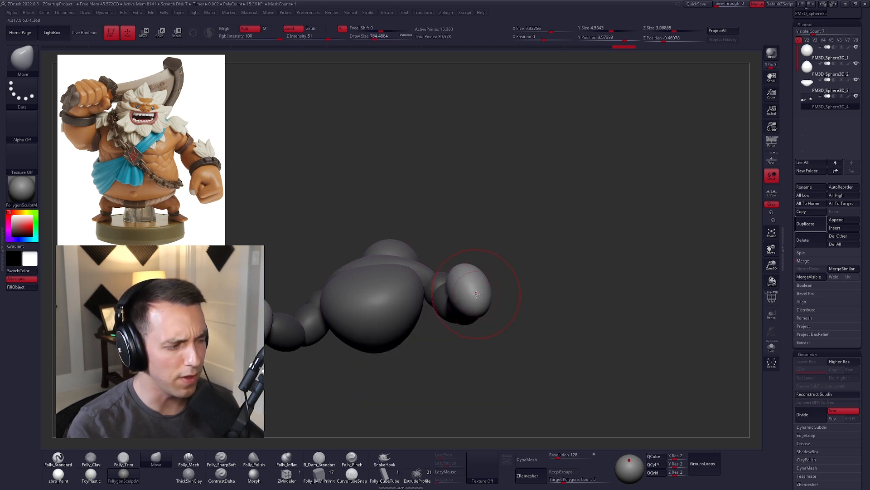
key("3")
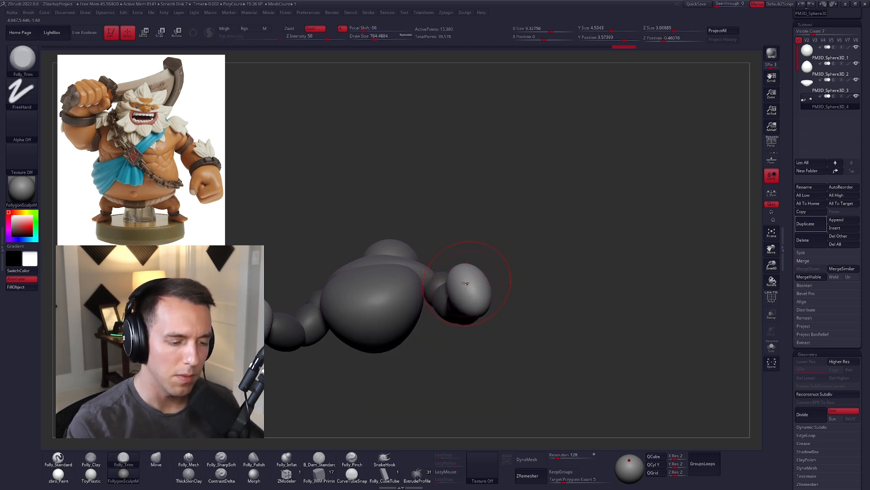
left_click_drag(467, 284, 473, 298)
right_click_drag(474, 301, 478, 275)
left_click_drag(447, 290, 467, 313)
mouse_move(473, 312)
right_mouse_down()
mouse_move(443, 352)
mouse_move(452, 309)
right_mouse_up()
left_click_drag(448, 299, 447, 330)
right_click_drag(446, 330, 448, 299)
left_click_drag(448, 295, 466, 317)
Step: Refine the outline of the trimmed fists with the Move brush
key("4")
right_click_drag(467, 316, 457, 300)
left_click_drag(467, 319, 466, 309)
mouse_move(458, 330)
right_mouse_down()
mouse_move(505, 385)
mouse_move(565, 342)
mouse_move(551, 317)
mouse_move(601, 222)
right_mouse_up()
left_click_drag(602, 222, 644, 190, "ctrl")
right_click_drag(666, 165, 657, 170, "alt")
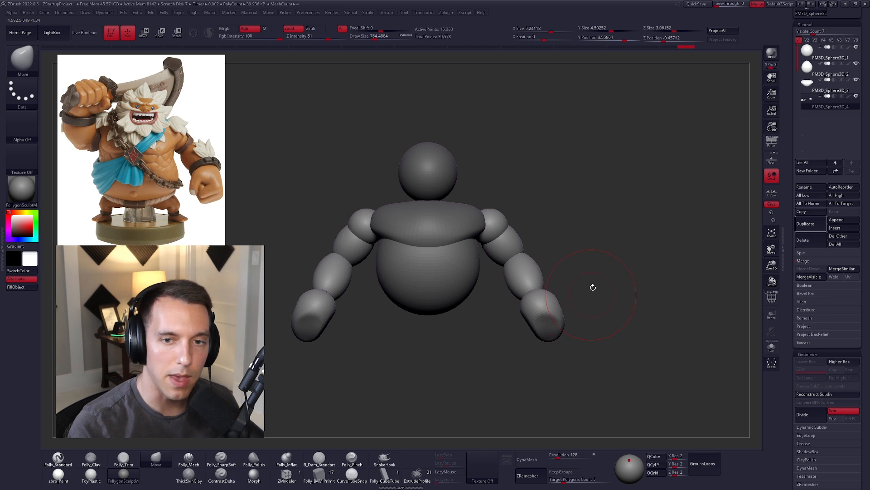
Step: Move the torso subtool below the chest in the subtool order and duplicate it
left_click(829, 70)
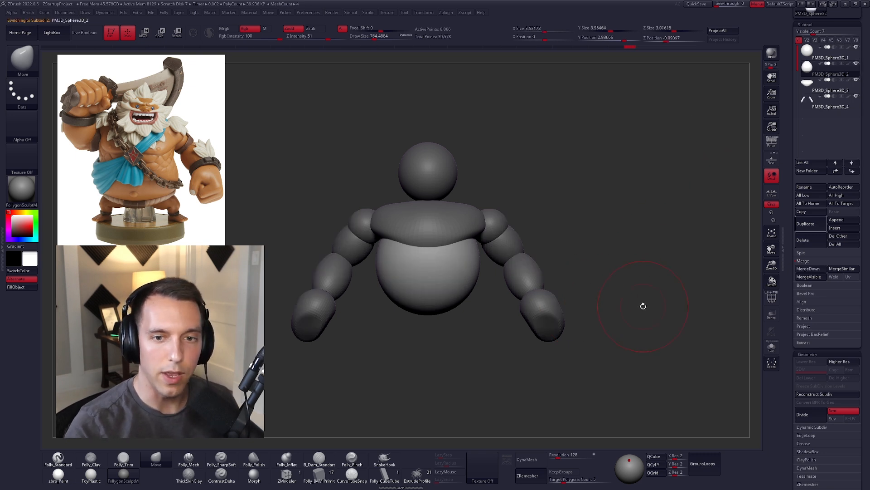
left_click(852, 171)
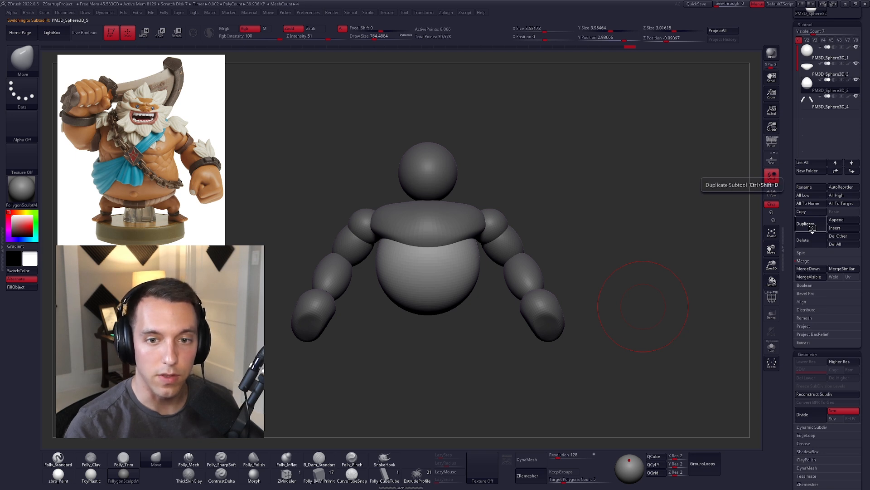
left_click(811, 225)
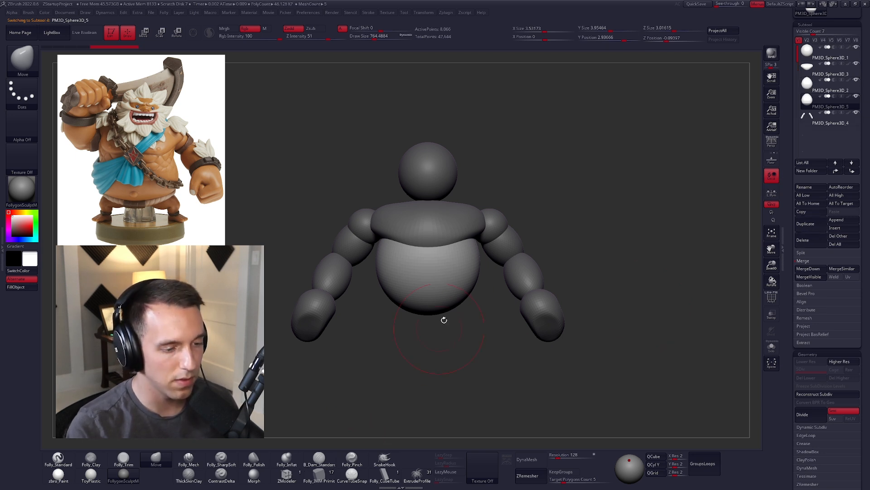
Step: Lower the duplicated torso beneath the belly and flatten it into a hip mass about 2.25 units high
key("w")
mouse_move(453, 271)
left_mouse_down("shift")
mouse_move(453, 320)
mouse_move(453, 310)
mouse_move(482, 304)
mouse_move(504, 312)
mouse_move(462, 305)
mouse_move(461, 317)
mouse_move(452, 276)
mouse_move(454, 300)
mouse_move(521, 264)
left_mouse_up("shift")
key("q")
key("space")
key("w")
key("q")
key("ctrl+z")
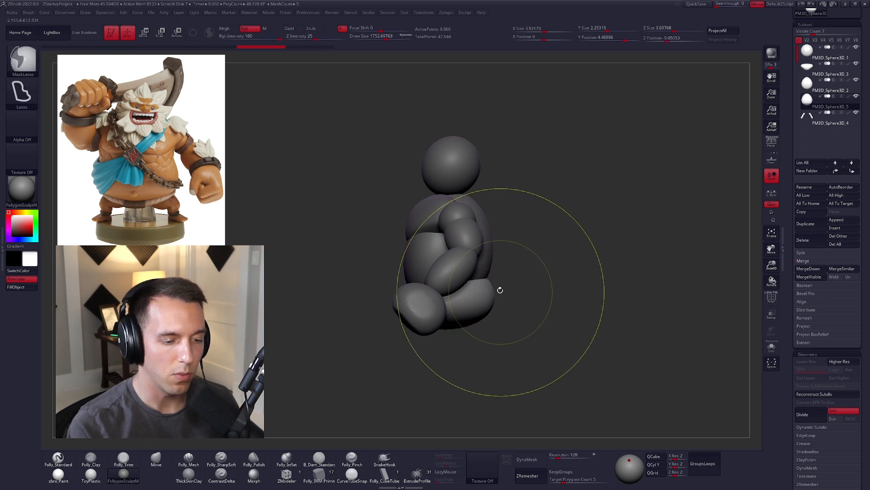
Step: Reshape the hips with the Move brush to about 3.3 units wide, and bulge the lower torso slightly over them
mouse_move(492, 295)
left_mouse_down()
mouse_move(532, 303)
mouse_move(454, 304)
left_mouse_up()
left_click_drag(548, 308, 537, 302)
left_click_drag(519, 271, 516, 271)
right_click_drag(467, 309, 529, 313)
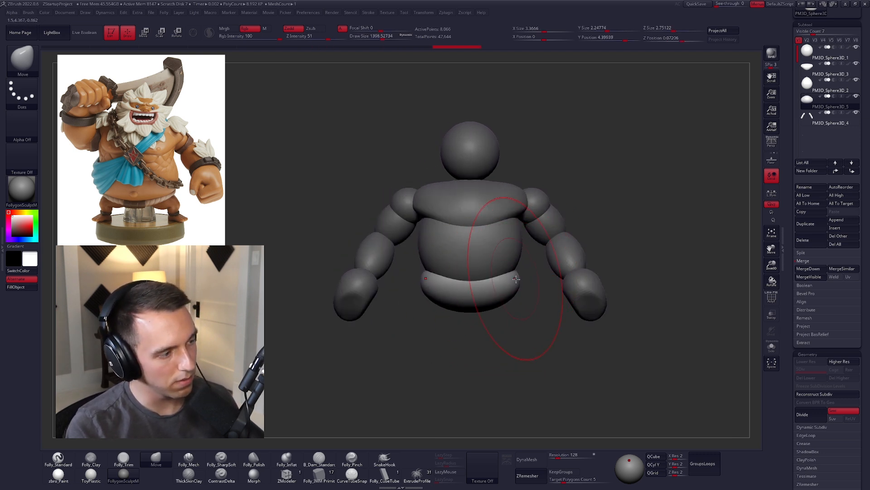
key("space")
left_click_drag(514, 281, 511, 282)
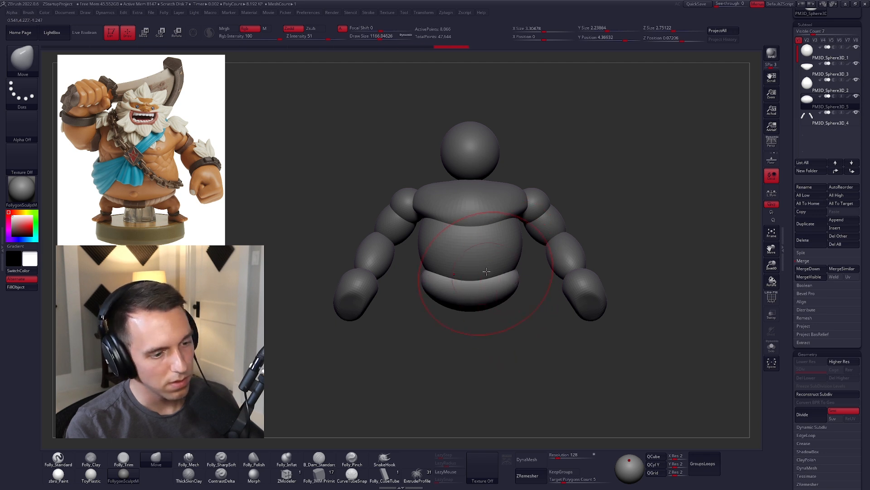
left_click(483, 271, "alt")
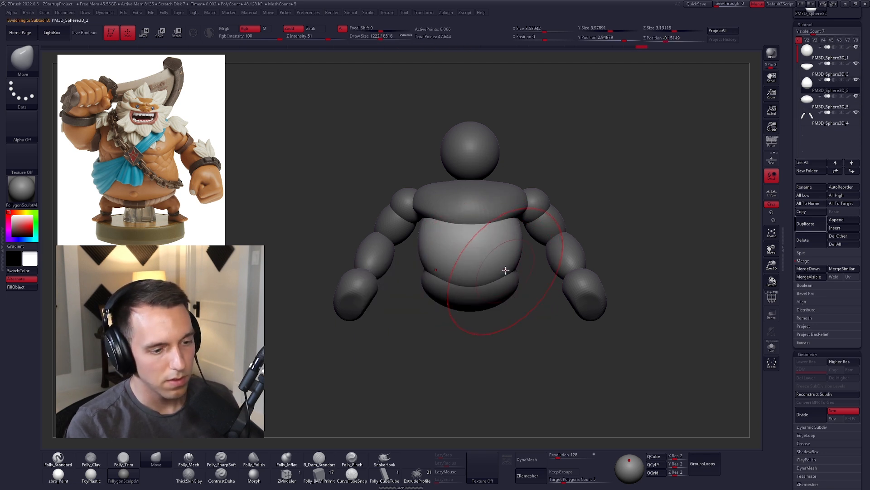
Step: Reshape the centre of the chest's lower edge with a small Move brush to start separating the pectorals
left_click(482, 212, "alt")
key("space")
left_click_drag(485, 215, 473, 216)
left_click_drag(473, 221, 473, 217)
key("space")
right_click_drag(472, 217, 471, 224)
mouse_move(472, 222)
left_mouse_down()
mouse_move(472, 210)
mouse_move(471, 219)
left_mouse_up()
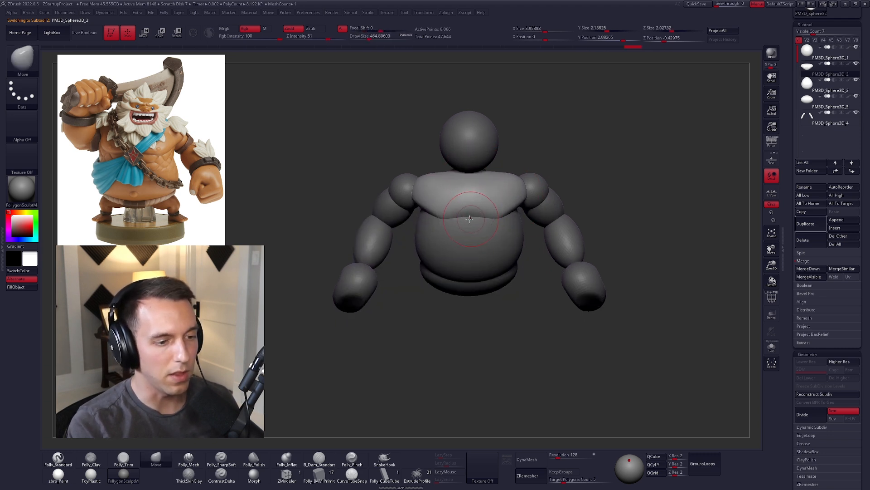
Step: Shape the pectoral lobes and pull the chest's outer ends toward the shoulders with the Move brush, making it about 4 units wide
right_click_drag(496, 217, 501, 234)
key("space")
left_click_drag(509, 233, 518, 230)
right_click_drag(522, 223, 528, 202, "shift")
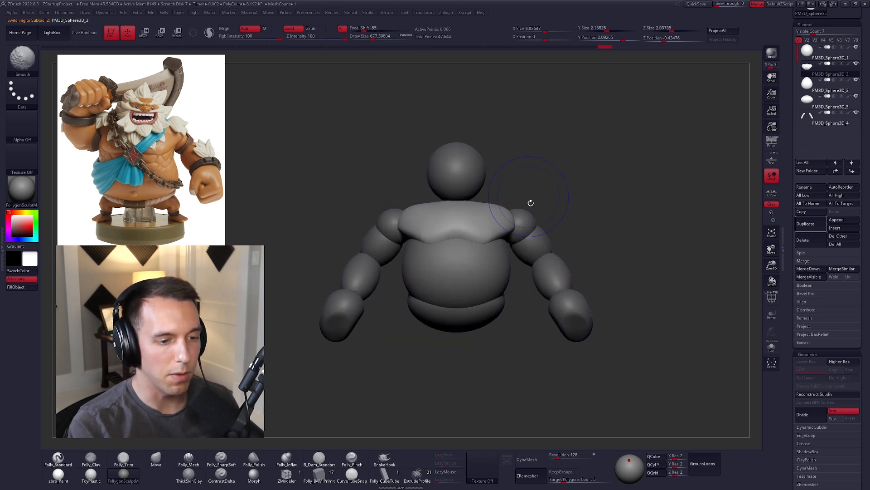
Step: Select the arms and lightly flatten the inner ends of the shoulders with the Trim brush
left_click(563, 296, "alt")
right_click_drag(614, 301, 538, 311)
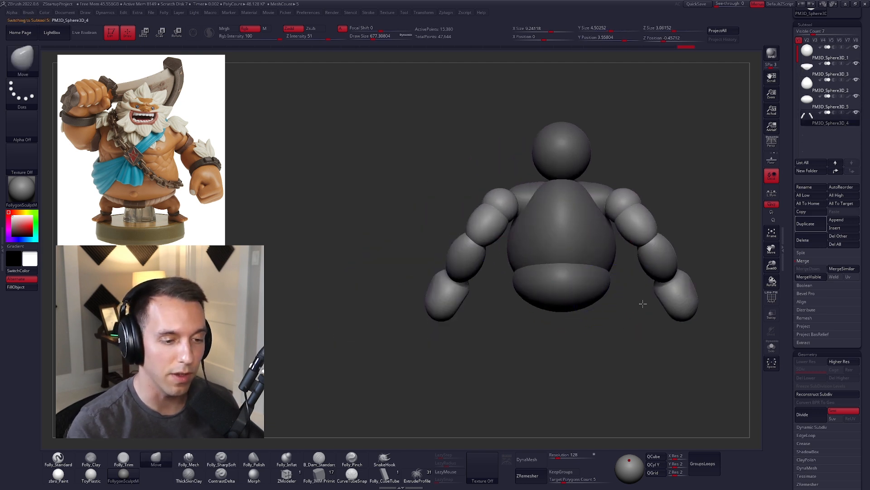
right_click_drag(643, 303, 552, 322, "alt")
key("space")
right_click_drag(444, 230, 433, 265)
key("3")
key("space")
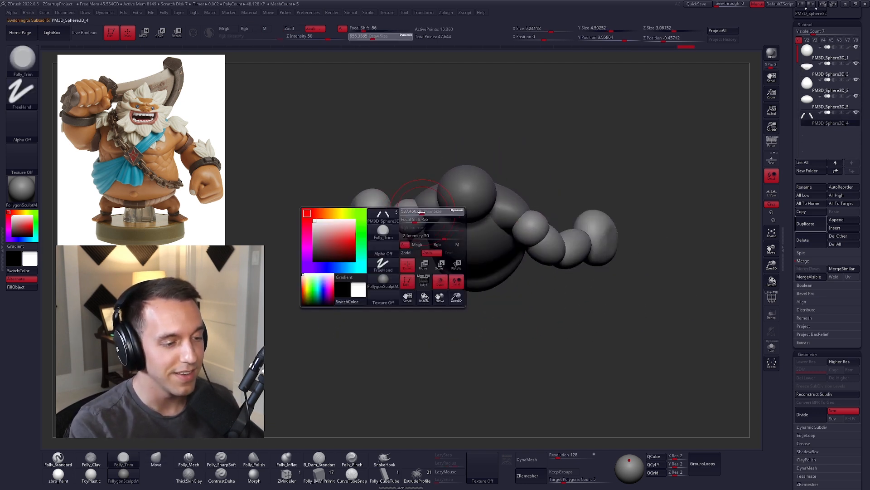
left_click_drag(431, 222, 428, 221)
Step: Isolate the arms, reshape the inner shoulder ends with the Move brush, and show the whole body again
key("v")
key("4")
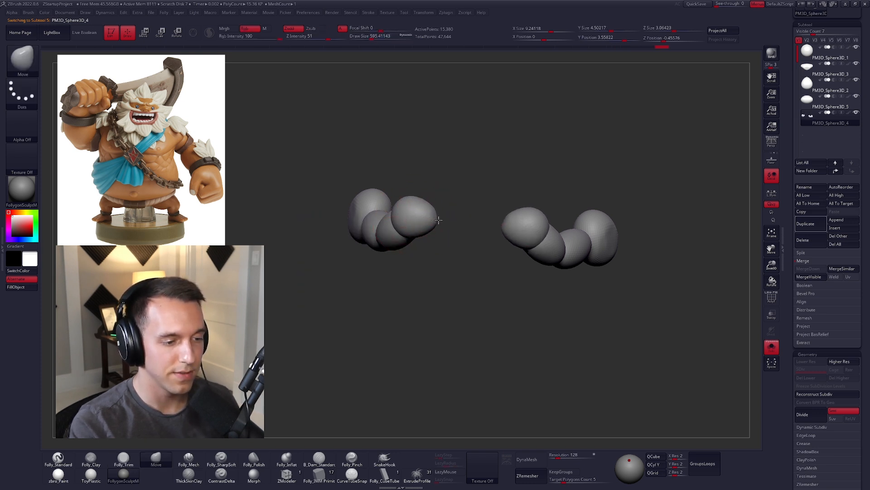
right_click_drag(438, 220, 428, 198)
key("v")
key("space")
left_click_drag(431, 215, 435, 216)
mouse_move(415, 216)
right_mouse_down()
mouse_move(451, 226)
mouse_move(446, 273)
right_mouse_up()
Step: Pull the torso's upper back outward toward the shoulders with the Move brush to square off its tapered top
left_click(454, 191, "alt")
mouse_move(455, 191)
right_mouse_down()
mouse_move(452, 131)
mouse_move(429, 181)
mouse_move(437, 217)
right_mouse_up()
key("space")
left_click_drag(476, 207, 483, 206)
left_click_drag(513, 193, 526, 195)
key("space")
left_click_drag(522, 197, 519, 198)
right_click_drag(494, 208, 511, 214, "shift")
key("space")
left_click_drag(510, 214, 512, 186)
key("space")
left_click_drag(505, 204, 508, 205)
Step: Fill out the torso's sides beneath the chest with the Move brush, making it about 3.9 units wide
left_click_drag(426, 245, 423, 244)
right_click_drag(451, 243, 468, 242, "shift")
key("space")
left_click_drag(469, 241, 466, 242)
right_click_drag(448, 247, 500, 241, "alt")
key("space")
mouse_move(480, 219)
left_mouse_down()
mouse_move(483, 234)
mouse_move(433, 242)
left_mouse_up()
key("space")
key("space")
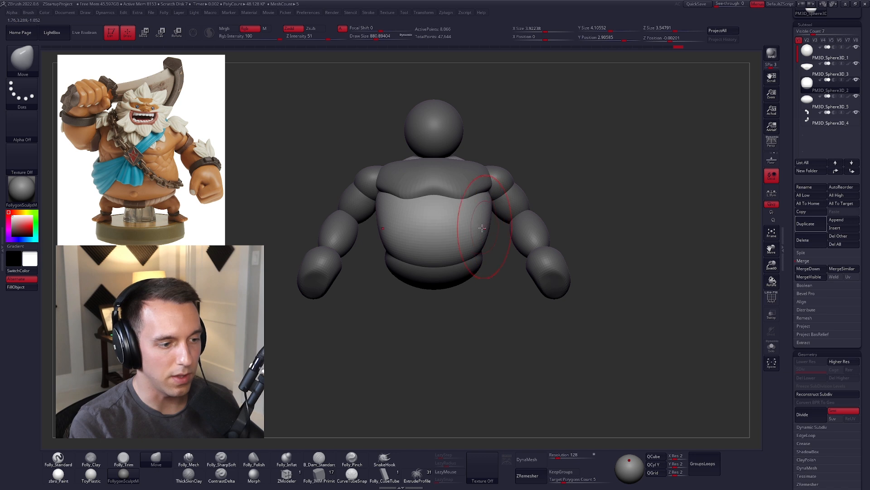
Step: Narrow the torso's sides to about 3.4 units wide and build up the belly's front with the Clay brush
left_click_drag(485, 213, 478, 211)
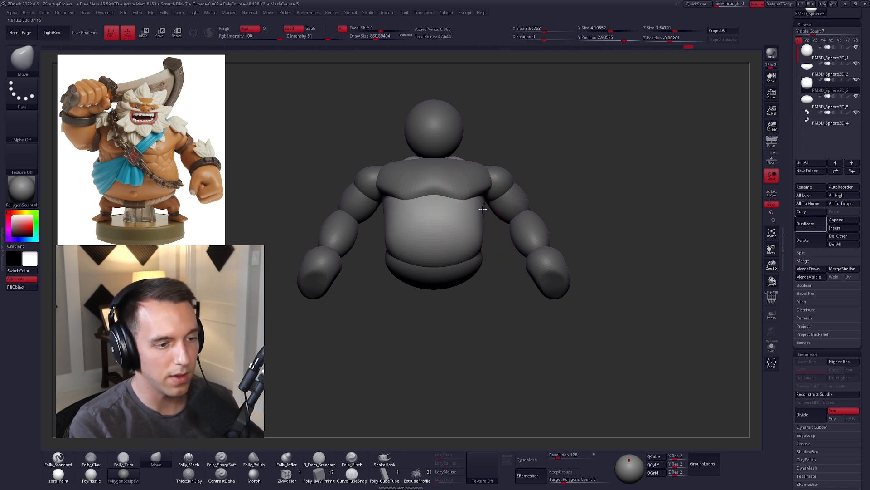
key("2")
left_click_drag(399, 252, 457, 253)
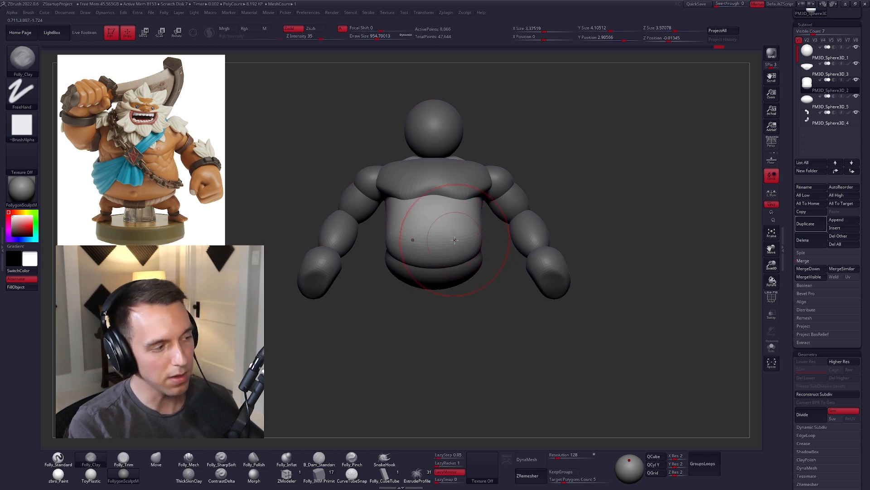
Step: Round out the lower sides of the belly with the Move brush
key("3")
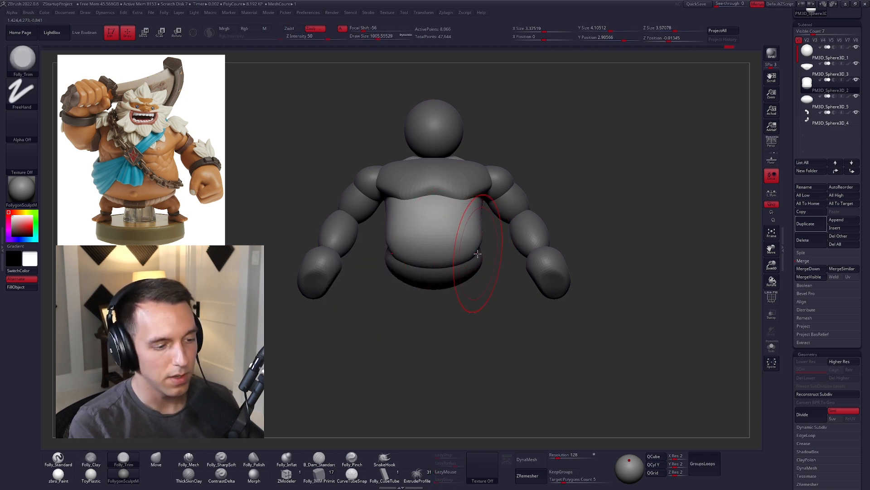
key("4")
right_click_drag(461, 253, 422, 252)
left_click_drag(486, 252, 493, 252, "shift")
right_click_drag(493, 252, 512, 252)
left_click_drag(492, 251, 498, 252)
right_click_drag(470, 263, 468, 268)
left_click_drag(468, 268, 472, 262)
Step: Pull the belly's lower edge down and outward with the Move brush so it hangs over the hips
key("space")
right_click_drag(470, 263, 464, 269)
left_click_drag(464, 268, 479, 275)
right_click_drag(479, 276, 537, 280)
left_click_drag(453, 265, 456, 267)
right_click_drag(456, 266, 508, 267)
left_click_drag(421, 255, 422, 258)
right_click_drag(429, 260, 399, 269)
left_click(410, 272, "alt")
left_click_drag(408, 272, 414, 274)
mouse_move(410, 278)
right_mouse_down("shift")
mouse_move(358, 284)
mouse_move(462, 268)
mouse_move(479, 212)
mouse_move(479, 258)
right_mouse_up("shift")
left_click(479, 255, "alt")
Step: Refine the overhanging belly with the Move and Clay brushes until it covers the hips from the front
key("space")
left_click_drag(477, 275, 474, 274)
right_click_drag(487, 262, 458, 296)
key("2")
left_click_drag(458, 255, 479, 249)
mouse_move(485, 253)
right_mouse_down()
mouse_move(442, 253)
mouse_move(443, 224)
right_mouse_up()
key("3")
key("4")
key("space")
right_click_drag(438, 258, 544, 326)
Step: Select the hips and duplicate them as a base subtool for the legs
left_click(812, 106)
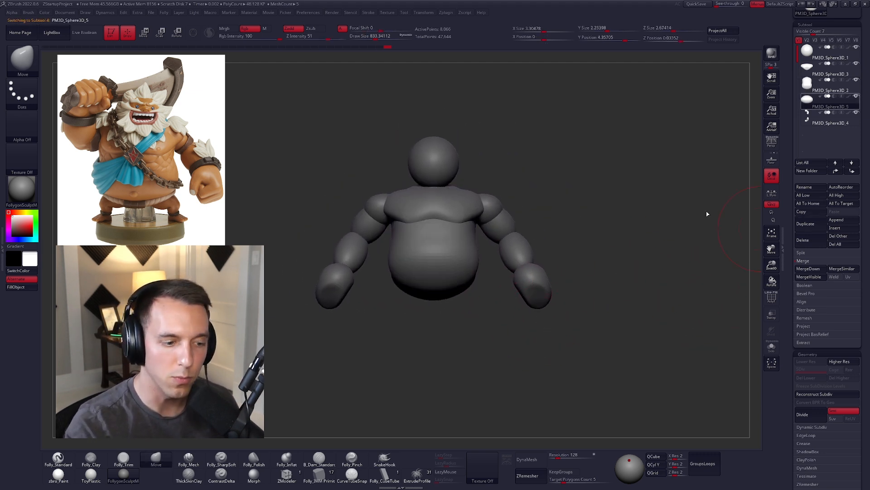
right_click_drag(644, 312, 657, 305, "alt")
left_click(806, 224)
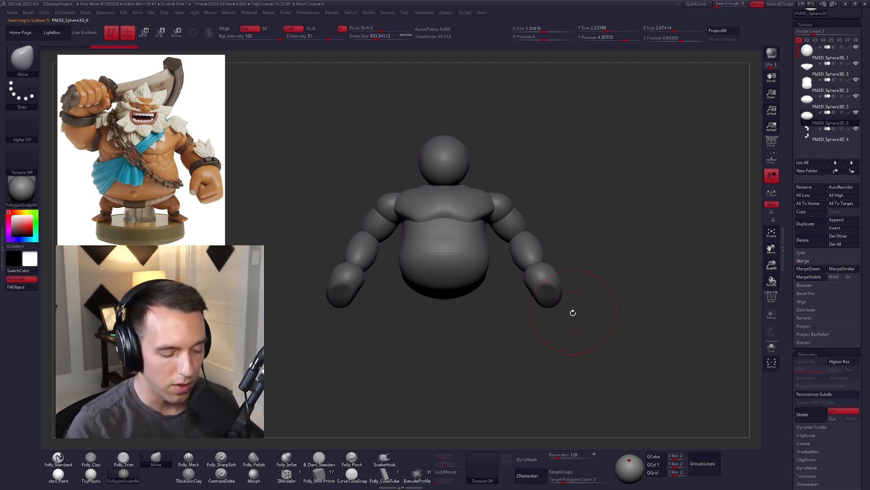
Step: Insert mirrored spheres about 0.72 units across beneath the hips with the IMM primitives brush, removing the duplicated hip mesh
left_click(338, 474)
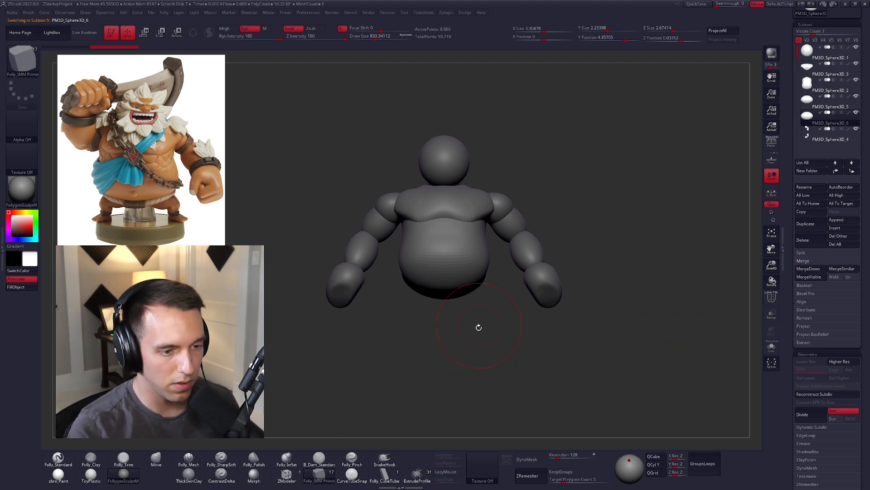
mouse_move(479, 351)
left_mouse_down()
mouse_move(479, 305)
mouse_move(503, 297)
mouse_move(495, 298)
left_mouse_up()
key("space")
left_click_drag(495, 298, 484, 279)
mouse_move(450, 272)
right_mouse_down("ctrl")
mouse_move(458, 282)
mouse_move(474, 256)
right_mouse_up("ctrl")
key("space")
mouse_move(474, 256)
left_mouse_down()
mouse_move(468, 251)
mouse_move(469, 267)
left_mouse_up()
key("shift+f")
left_click(466, 261, "ctrl+shift")
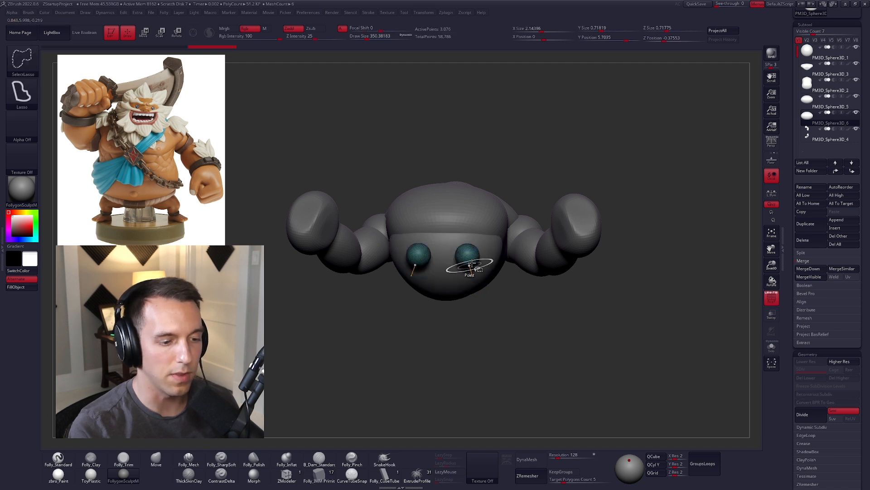
key("ctrl+shift+f")
left_click(483, 270)
Step: Position the spheres under the hips, then duplicate them outward and stretch the copies into thighs
left_click_drag(530, 298, 513, 318)
key("w")
left_click_drag(466, 249, 465, 290)
mouse_move(465, 272)
left_mouse_down()
mouse_move(493, 278)
mouse_move(512, 260)
mouse_move(485, 253)
mouse_move(505, 239)
mouse_move(563, 245)
left_mouse_up()
key("e")
key("w")
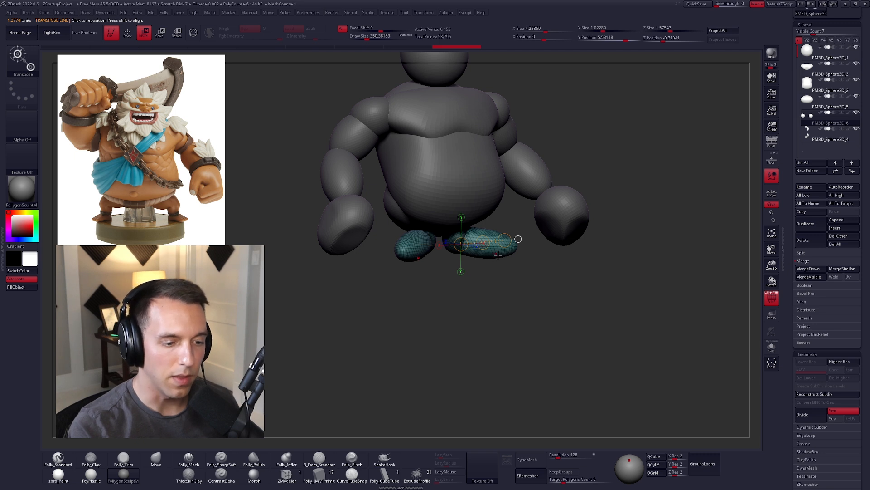
Step: Duplicate the thighs and rotate the copies downward from the knees to form the shins
right_click_drag(495, 254, 492, 256)
mouse_move(487, 253)
left_mouse_down()
mouse_move(487, 290)
mouse_move(486, 273)
mouse_move(520, 295)
mouse_move(597, 225)
mouse_move(577, 227)
left_mouse_up()
key("r")
right_click_drag(574, 280, 553, 278)
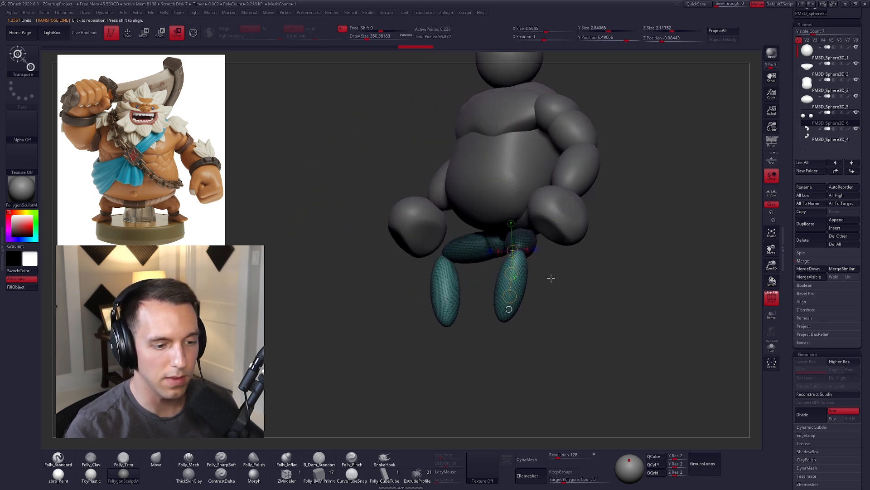
mouse_move(518, 253)
left_mouse_down()
mouse_move(497, 341)
mouse_move(530, 341)
left_mouse_up()
right_click_drag(544, 309, 478, 324, "alt")
right_click_drag(478, 323, 522, 309)
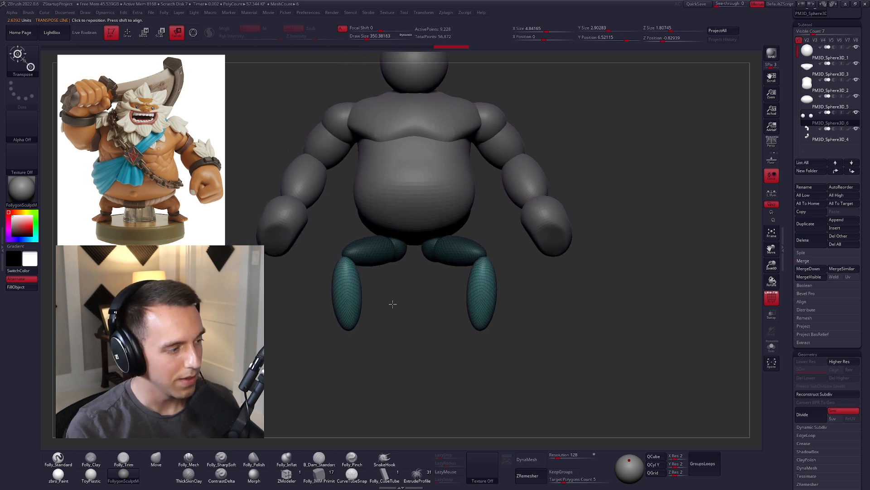
Step: Duplicate the shins into feet pointing forward and outward below the ankles, and flatten their soles
right_click_drag(416, 314, 490, 317)
key("w")
left_click_drag(491, 304, 488, 299)
right_click_drag(526, 317, 510, 296)
right_click_drag(459, 289, 457, 285, "alt")
mouse_move(464, 278)
left_mouse_down()
mouse_move(464, 327)
mouse_move(469, 297)
mouse_move(460, 285)
mouse_move(490, 241)
mouse_move(538, 325)
mouse_move(529, 316)
left_mouse_up()
key("r")
left_click_drag(485, 297, 494, 322)
mouse_move(462, 286)
left_mouse_down()
mouse_move(556, 295)
mouse_move(556, 312)
mouse_move(535, 290)
left_mouse_up()
key("w")
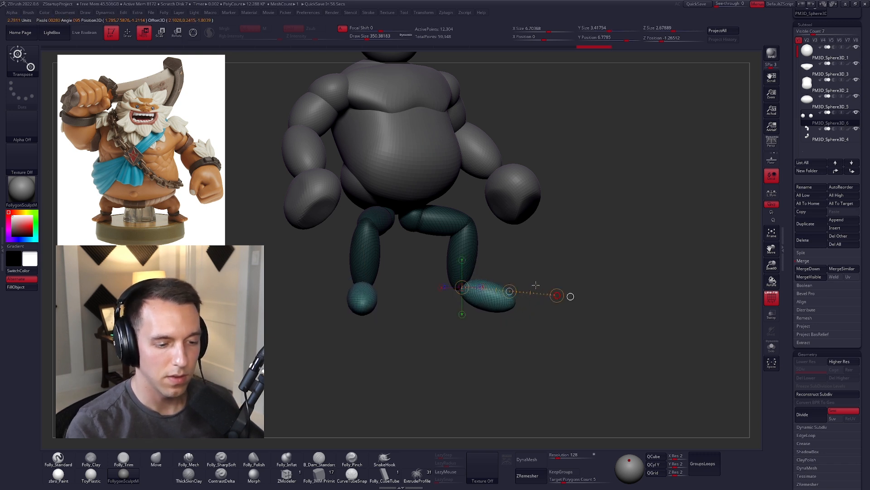
left_click_drag(483, 296, 483, 339)
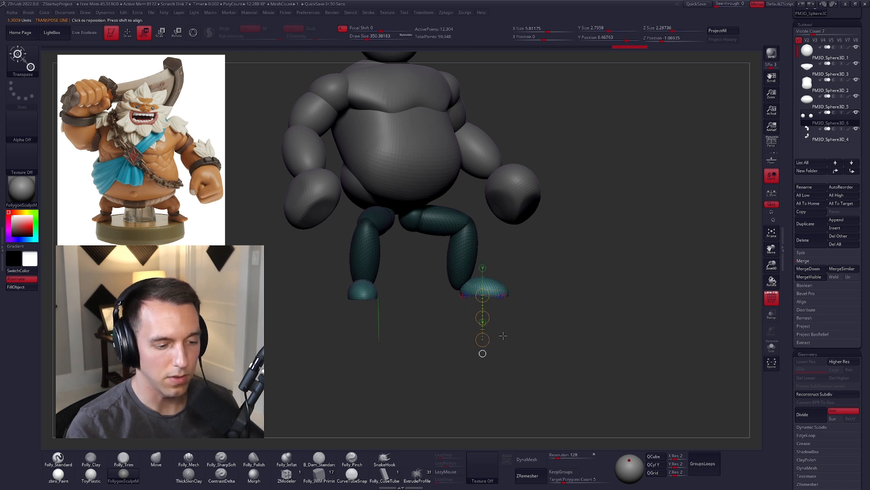
Step: Reshape the legs with the Move brush, pulling the hip balls up and back into the underside of the hips
key("q")
mouse_move(528, 306)
left_mouse_down()
mouse_move(505, 272)
mouse_move(554, 286)
mouse_move(497, 267)
mouse_move(537, 279)
mouse_move(552, 243)
mouse_move(554, 272)
left_mouse_up()
key("s")
key("space")
left_click(531, 240)
key("space")
key("space")
left_click(458, 241)
left_click_drag(454, 268, 548, 258)
key("w")
key("q")
left_click_drag(508, 277, 498, 235)
right_click_drag(503, 238, 502, 215)
mouse_move(506, 246)
left_mouse_down()
mouse_move(521, 240)
mouse_move(488, 255)
mouse_move(496, 249)
left_mouse_up()
right_click_drag(496, 243, 509, 266)
left_click_drag(510, 260, 520, 266)
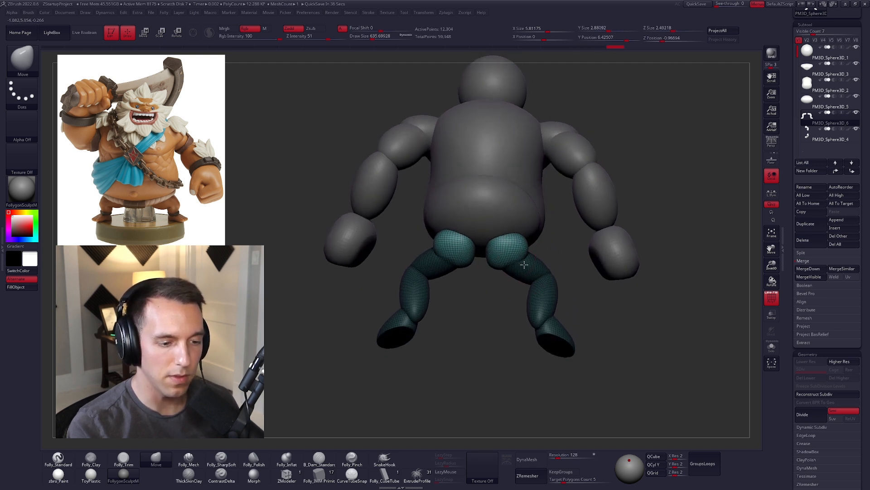
Step: Move the legs backward in side view so they sit further beneath the hips
mouse_move(505, 286)
right_mouse_down()
mouse_move(499, 230)
mouse_move(496, 243)
mouse_move(520, 238)
mouse_move(537, 285)
mouse_move(569, 281)
right_mouse_up()
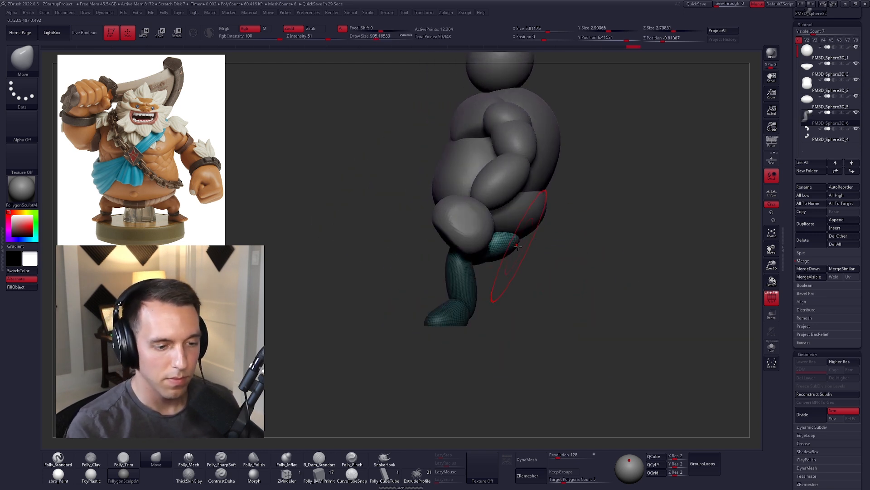
key("w")
left_click(552, 249)
mouse_move(506, 254)
left_mouse_down("shift")
mouse_move(570, 253)
mouse_move(539, 254)
left_mouse_up("shift")
Step: Reposition the feet and raise the thighs toward the hips with an enlarged Move brush
key("q")
key("space")
left_click_drag(489, 271, 498, 272)
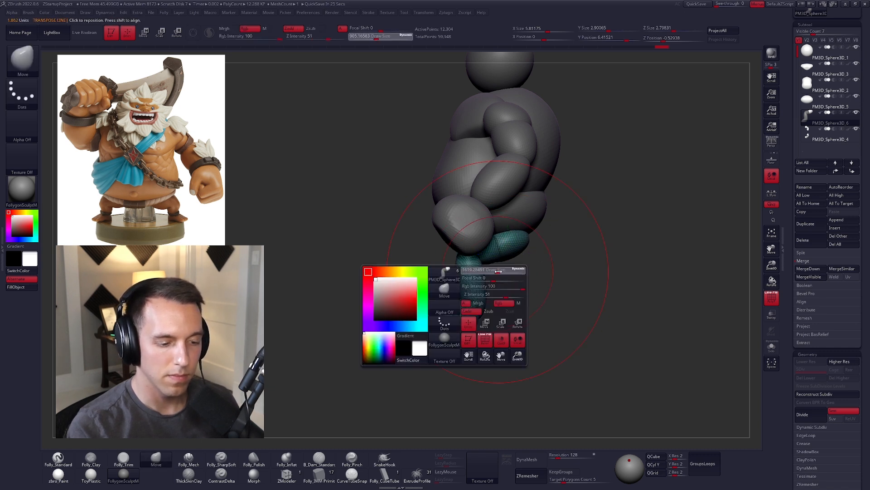
left_click_drag(461, 321, 477, 303)
key("space")
mouse_move(504, 259)
right_mouse_down()
mouse_move(552, 280)
mouse_move(556, 271)
mouse_move(521, 272)
mouse_move(522, 297)
right_mouse_up()
left_click_drag(483, 280, 485, 270)
key("space")
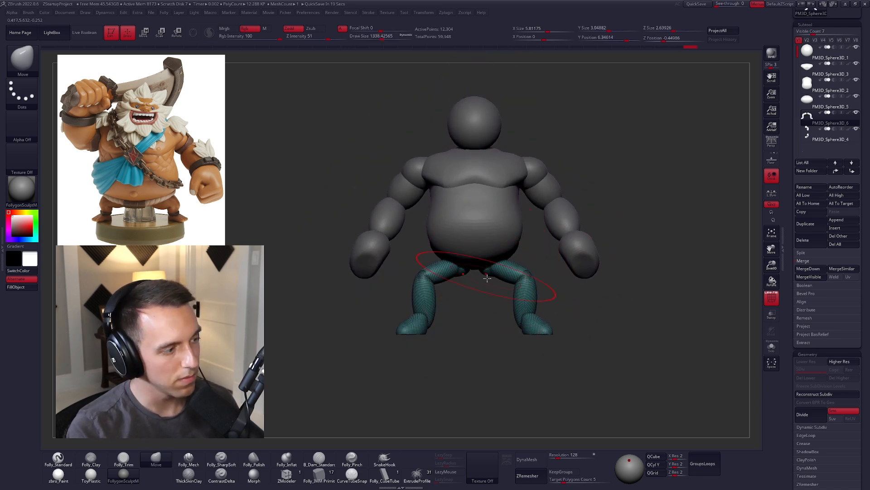
Step: Scale the legs down uniformly to about 5.3 units wide
right_click_drag(515, 230, 497, 228, "alt")
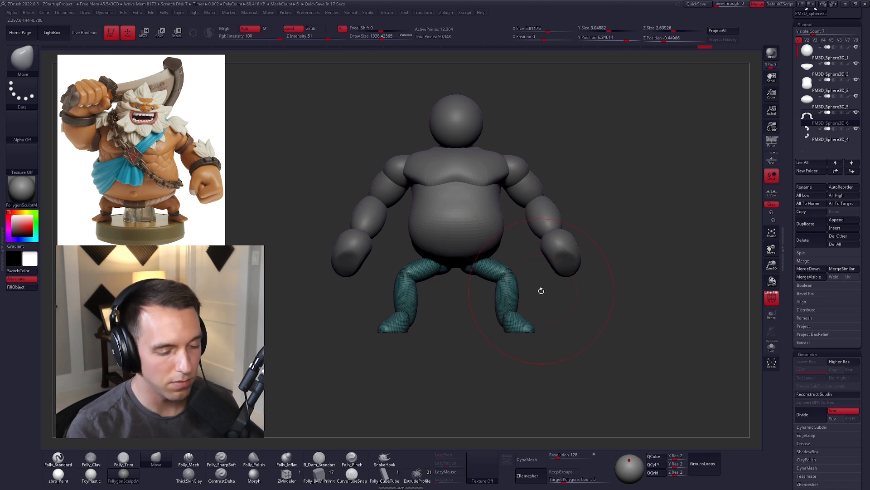
key("e")
mouse_move(469, 267)
left_mouse_down()
mouse_move(550, 302)
mouse_move(503, 292)
left_mouse_up()
mouse_move(529, 245)
right_mouse_down("alt")
mouse_move(527, 274)
mouse_move(567, 266)
mouse_move(467, 197)
mouse_move(467, 219)
mouse_move(455, 200)
right_mouse_up("alt")
Step: Pull the knees and feet inward with the Move brush, narrowing the stance to about 4.2 units
key("q")
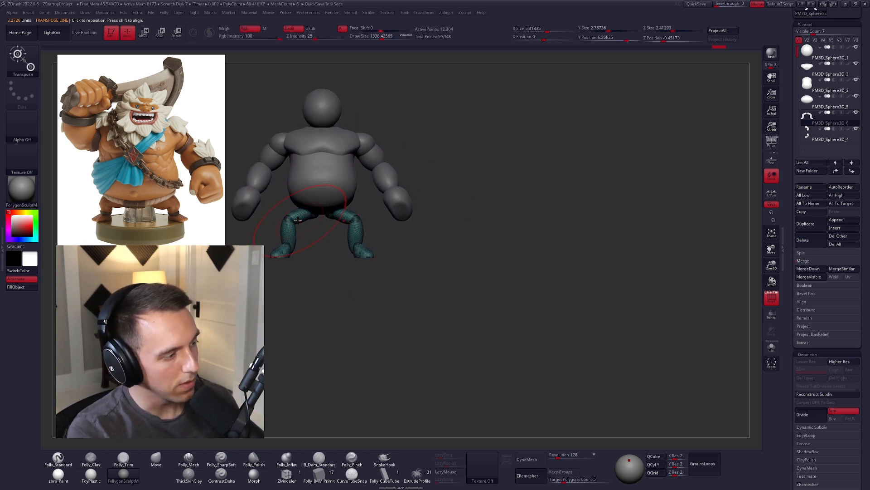
left_click_drag(290, 222, 295, 221)
left_click_drag(282, 253, 288, 252)
key("space")
left_click_drag(354, 224, 336, 218)
mouse_move(326, 215)
right_mouse_down()
mouse_move(369, 212)
mouse_move(334, 223)
right_mouse_up()
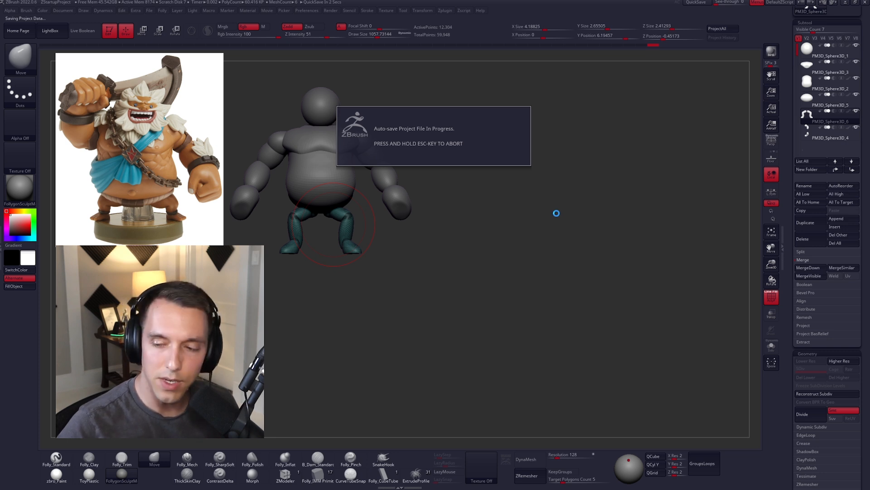
Step: Thicken the upper thighs beneath the belly with a smaller Move brush
left_click_drag(494, 200, 541, 226, "alt")
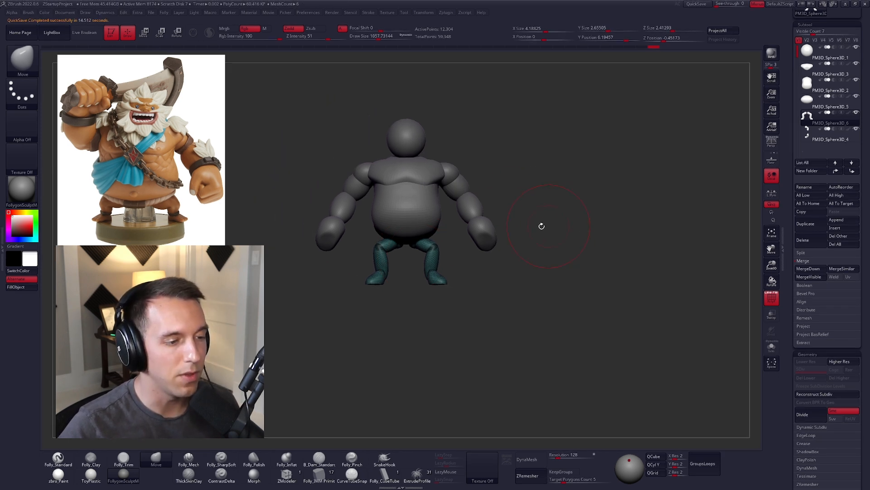
left_click_drag(495, 244, 540, 290, "alt")
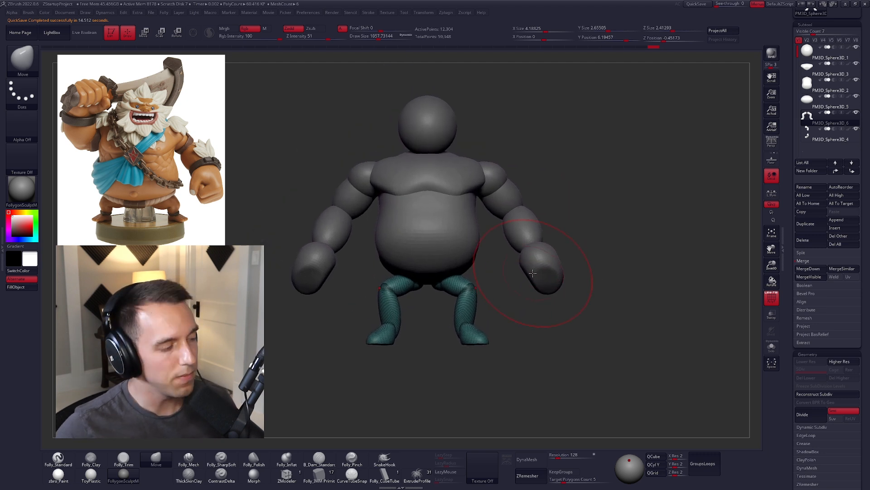
key("w")
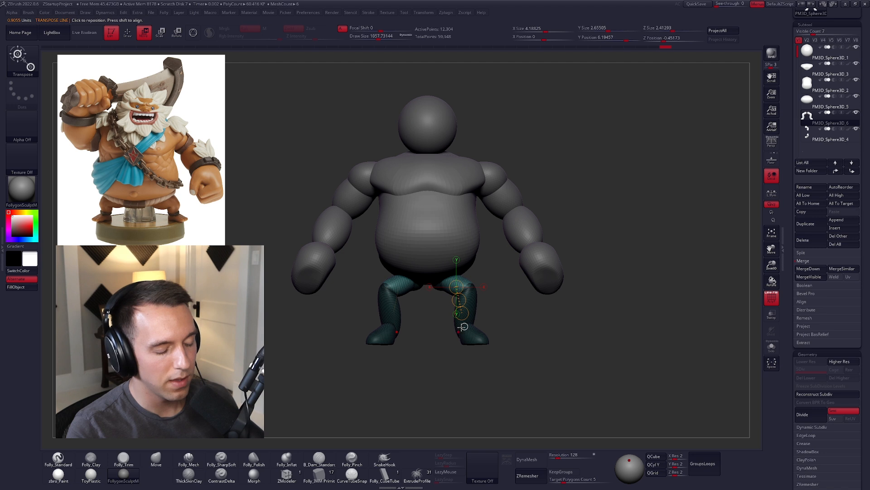
key("q")
left_click_drag(501, 307, 528, 306)
key("space")
mouse_move(526, 304)
left_mouse_down()
mouse_move(555, 293)
mouse_move(518, 309)
left_mouse_up()
key("grave")
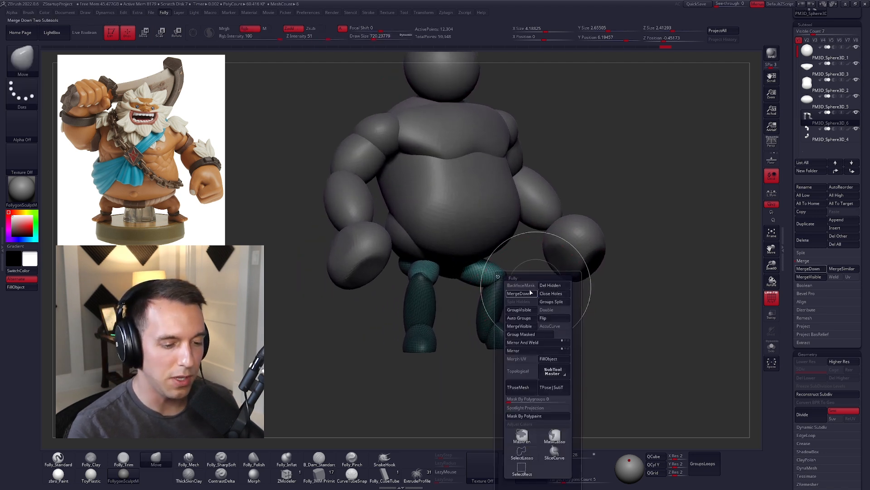
key("space")
mouse_move(474, 268)
left_mouse_down()
mouse_move(458, 285)
mouse_move(478, 256)
left_mouse_up()
right_click_drag(480, 275, 550, 307)
key("alt+s")
key("alt+s")
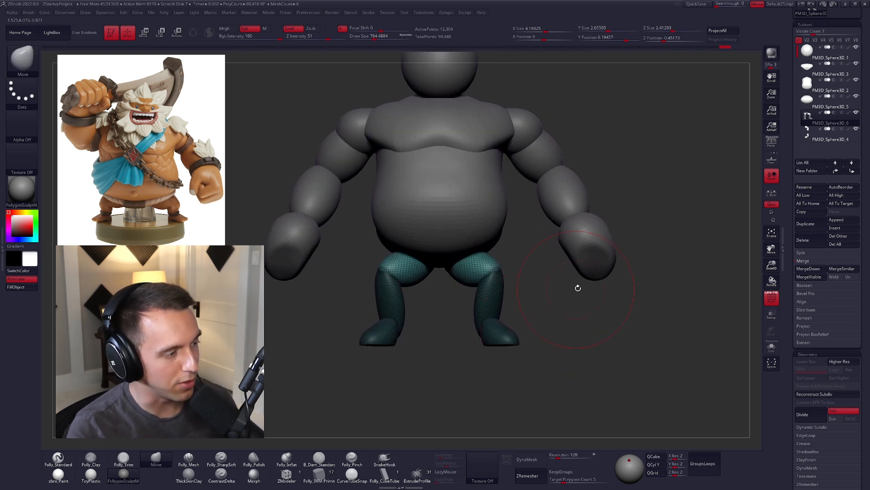
right_click(556, 276)
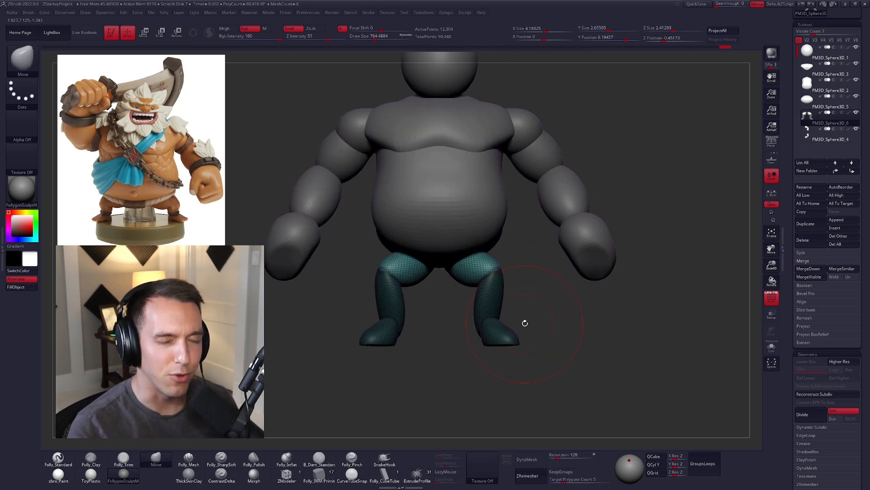
Step: Shape the knees and thighs with the Move brush to give the legs a more bowed stance
mouse_move(558, 307)
left_mouse_down("ctrl")
mouse_move(566, 326)
mouse_move(543, 305)
left_mouse_up("ctrl")
key("space")
right_click_drag(548, 316, 525, 310, "alt")
key("space")
Step: Isolate the feet with a mask and raise them, shortening the legs to about 2.25 units tall
mouse_move(502, 298)
left_mouse_down()
mouse_move(426, 300)
mouse_move(506, 354)
left_mouse_up()
left_click(526, 342, "ctrl")
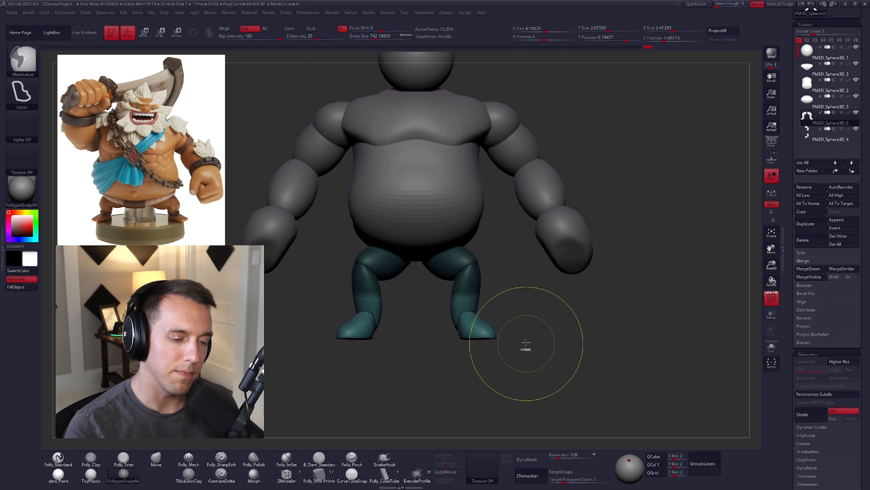
key("w")
left_click_drag(468, 297, 468, 368, "shift")
mouse_move(468, 333)
left_mouse_down()
mouse_move(467, 317)
mouse_move(516, 319)
left_mouse_up()
key("q")
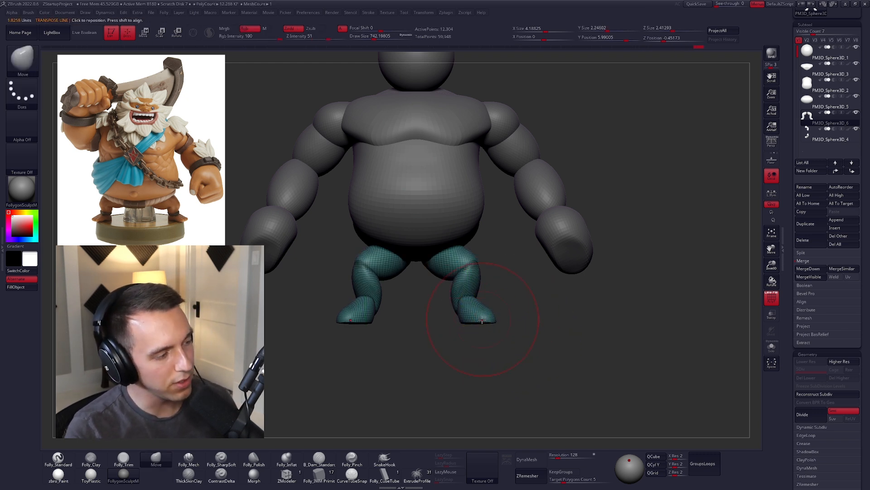
Step: Adjust the shins and the placement of the feet with the Move brush and Transpose
key("space")
right_click_drag(488, 284, 488, 254)
right_click_drag(488, 305, 479, 361)
key("space")
left_click_drag(495, 300, 491, 301)
right_click_drag(494, 299, 478, 317)
key("w")
left_click_drag(483, 291, 489, 351, "ctrl")
key("q")
Step: Refine the ankles and lower legs with the Move brush at a draw size of about 366
key("space")
left_click_drag(483, 271, 479, 272)
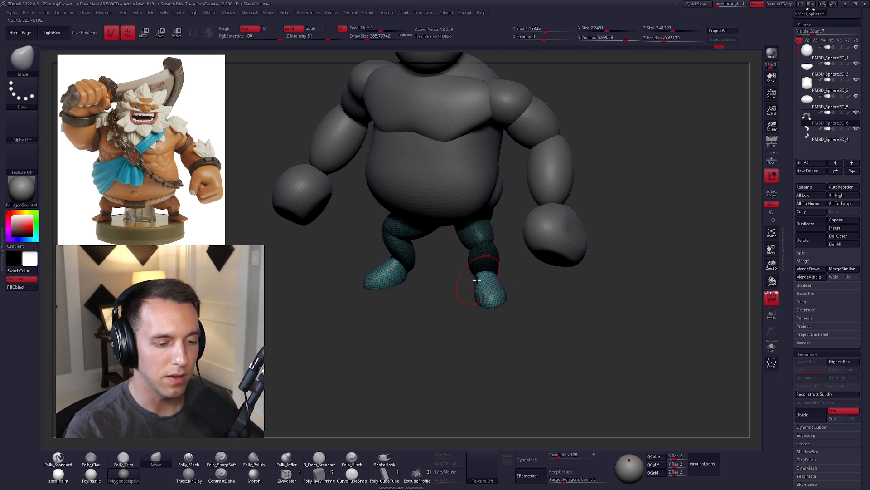
right_click_drag(485, 277, 480, 274)
key("space")
left_click_drag(482, 274, 531, 296)
right_click_drag(535, 299, 531, 320, "alt")
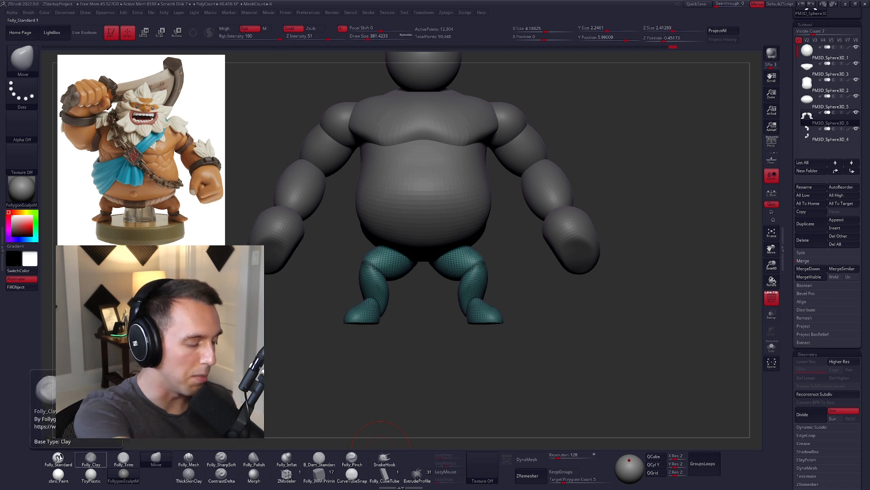
Step: Select the chest and begin a groove down its centre using the Folly_Mech brush at a draw size of about 430
left_click_drag(493, 315, 512, 358, "alt")
mouse_move(538, 327)
left_mouse_down("alt")
mouse_move(530, 312)
mouse_move(538, 340)
mouse_move(568, 311)
left_mouse_up("alt")
left_click(488, 249, "alt")
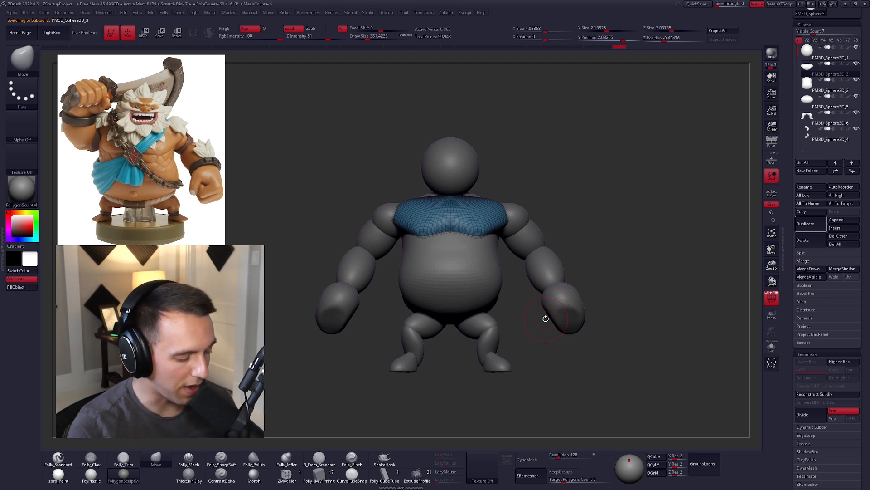
left_click_drag(537, 311, 526, 367, "alt")
key("5")
key("space")
left_click(456, 254)
right_click_drag(455, 254, 457, 272)
key("bracketright")
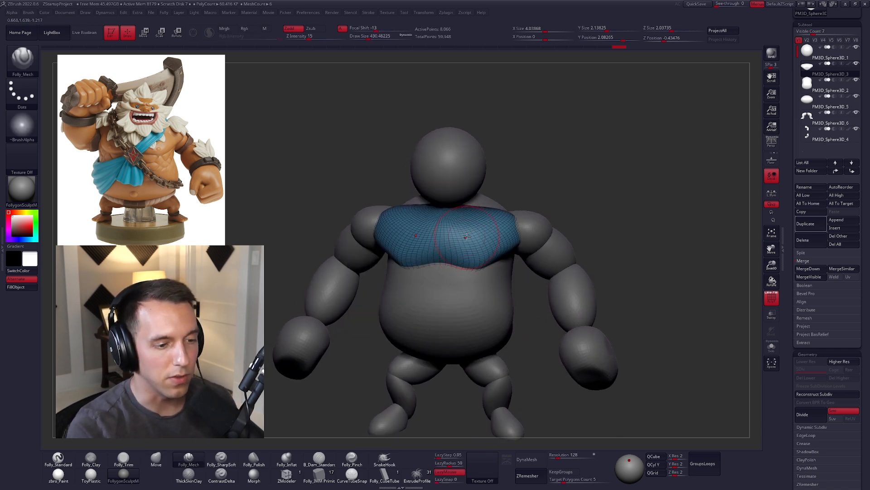
right_click_drag(467, 237, 460, 253)
Step: Hide the head, subdivide the chest once and turn off its wireframe display
left_click_drag(580, 162, 588, 144)
left_click(858, 48)
left_click_drag(540, 182, 530, 236, "shift")
right_click_drag(504, 194, 434, 254, "shift")
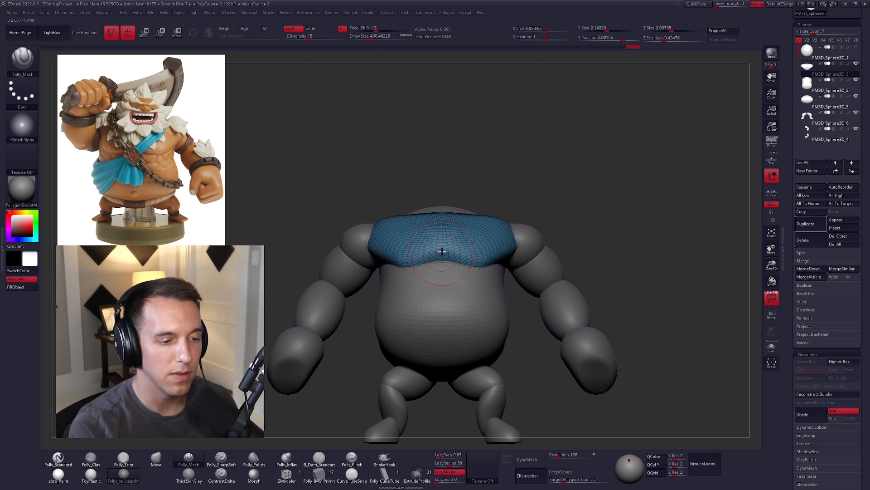
key("ctrl+d")
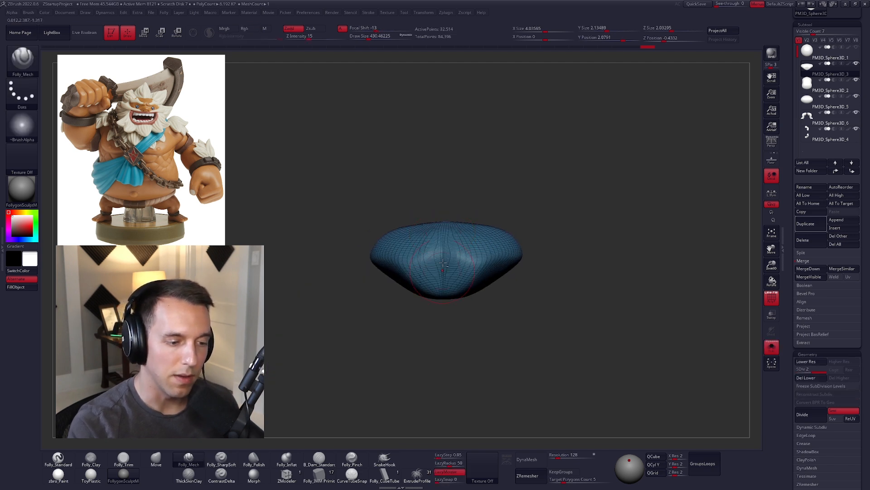
key("shift+f")
Step: Carve the centre and underside of the chest with the Folly_Mech brush, isolating the chest as needed
left_click_drag(443, 336, 444, 281)
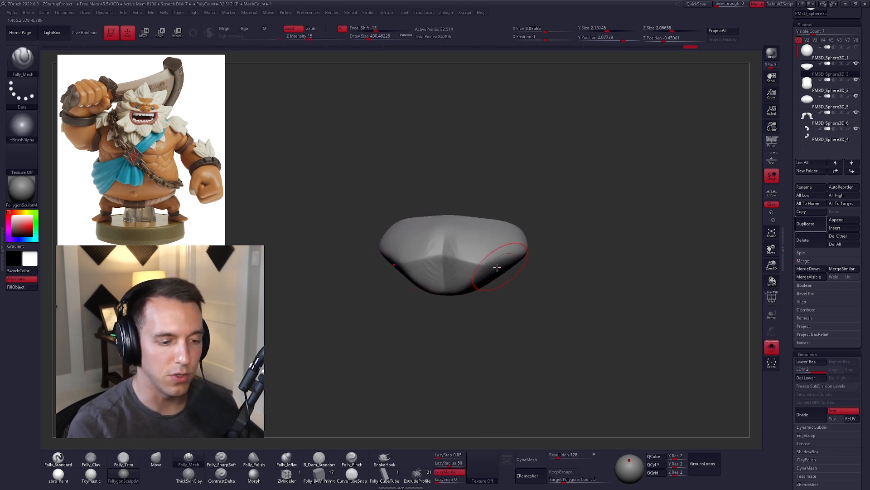
key("alt+s")
right_click_drag(498, 267, 478, 266)
key("alt+s")
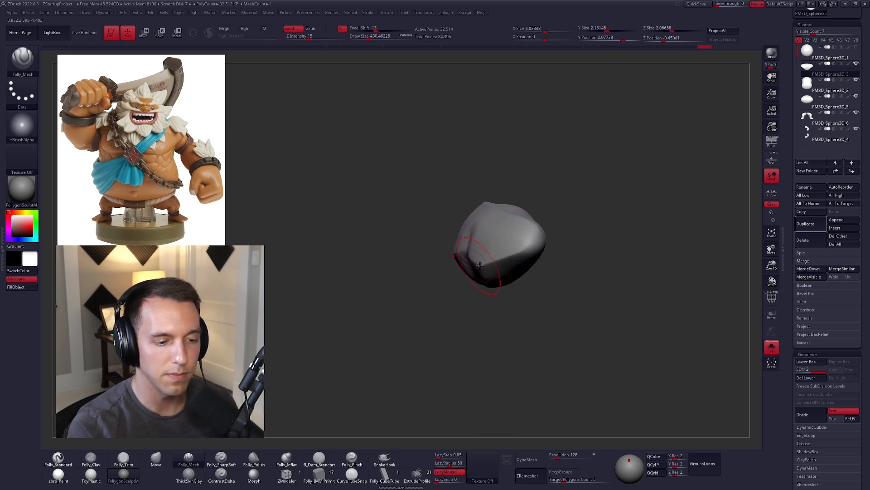
right_click_drag(631, 196, 475, 254)
key("alt+s")
left_click_drag(448, 246, 447, 261, "shift")
Step: Trim the middle of the chest's lower edge with the Folly_Trim brush at a draw size of about 576
key("space")
key("space")
key("3")
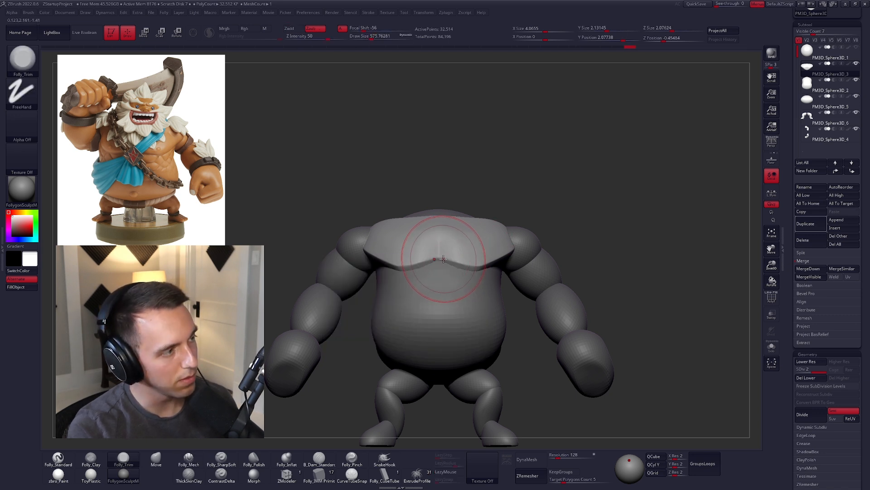
key("ctrl+z")
right_click_drag(447, 271, 440, 261)
Step: Reshape the lower edge of the pectorals around the centre notch with the Move brush
key("4")
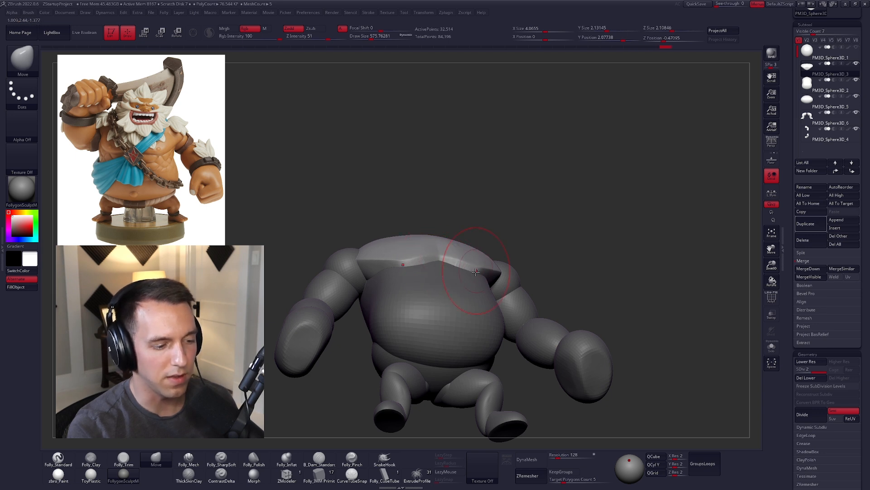
right_click_drag(477, 282, 465, 303, "shift")
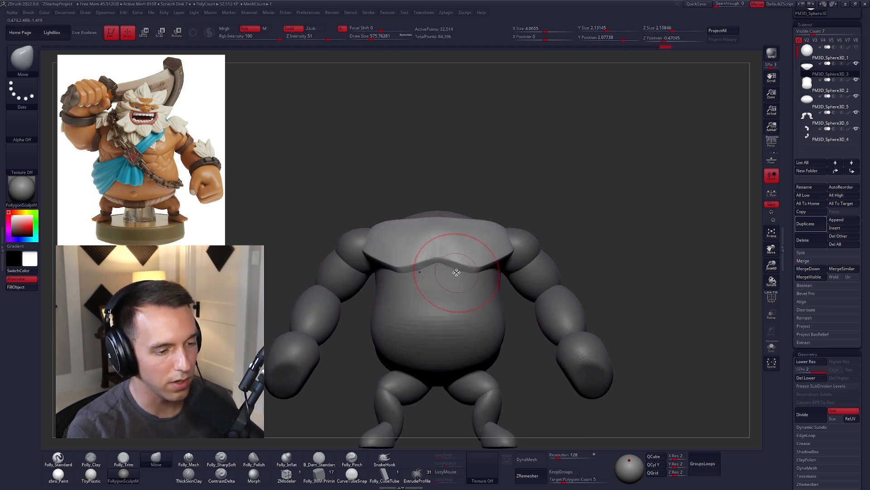
right_click_drag(446, 259, 442, 266)
key("space")
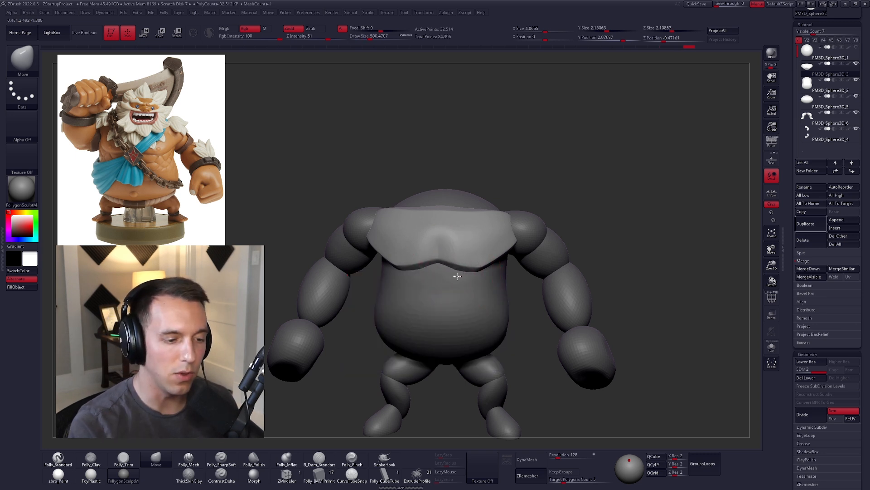
key("space")
left_click_drag(447, 274, 445, 276)
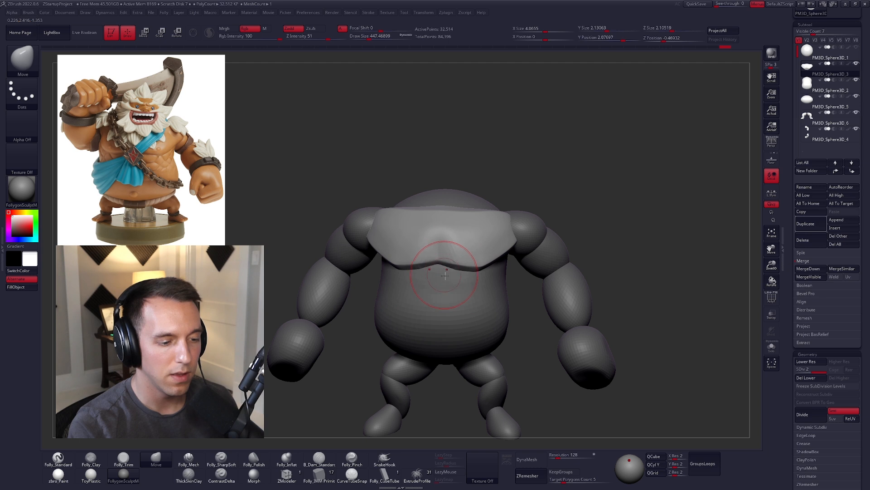
Step: Carve the sternum groove from the chest's upper edge to the lower notch with the Folly_Mech brush
key("5")
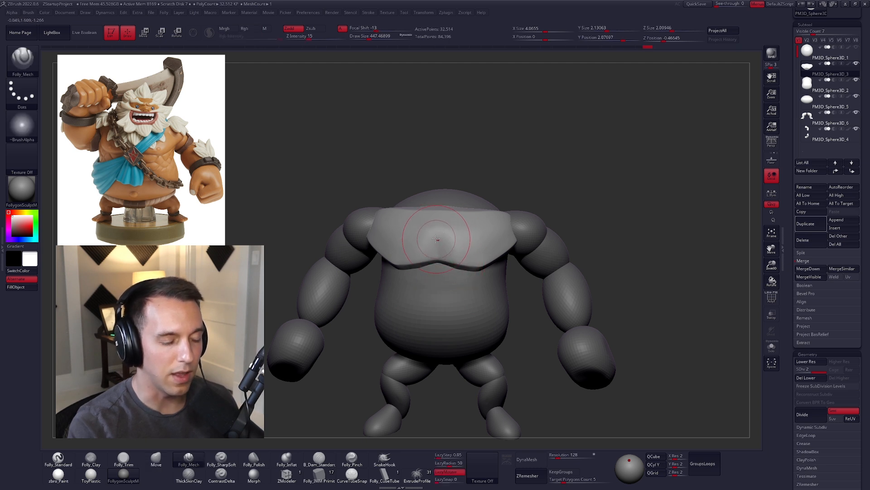
right_click_drag(444, 241, 437, 267)
left_click_drag(438, 259, 439, 190)
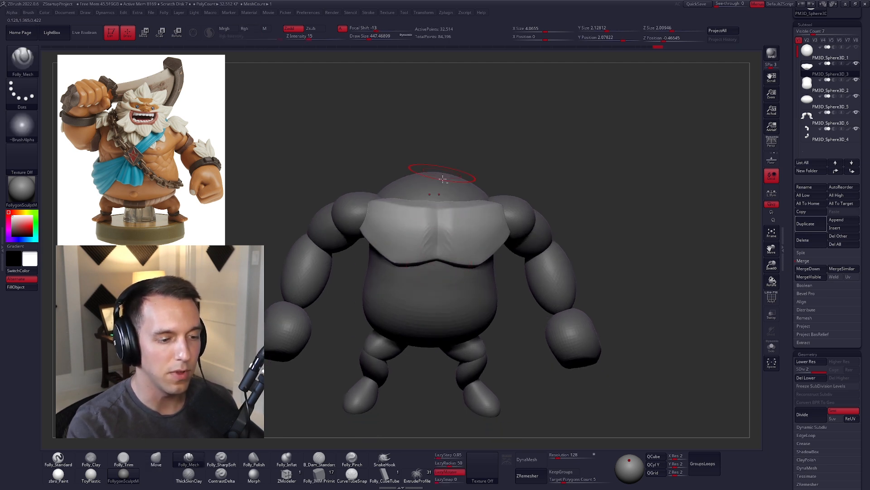
right_click_drag(442, 179, 451, 227)
Step: Soften and reshape the area around the sternum groove with the trim, move and smooth brushes
key("3")
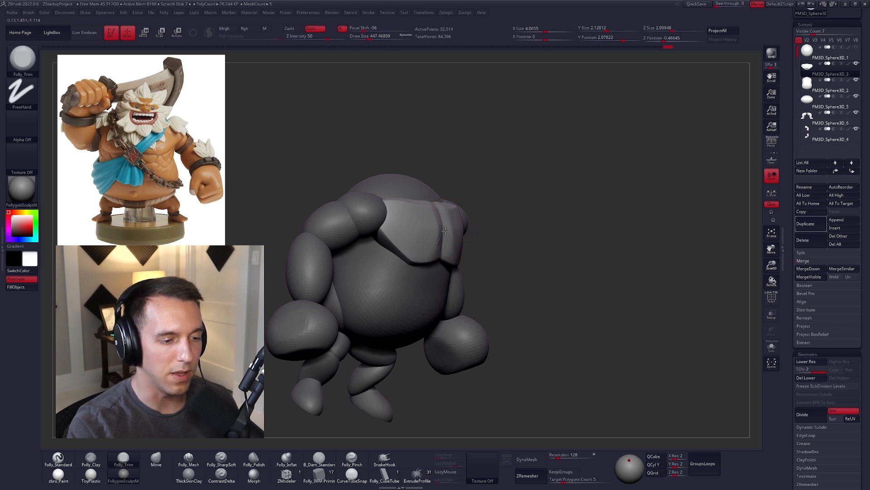
key("4")
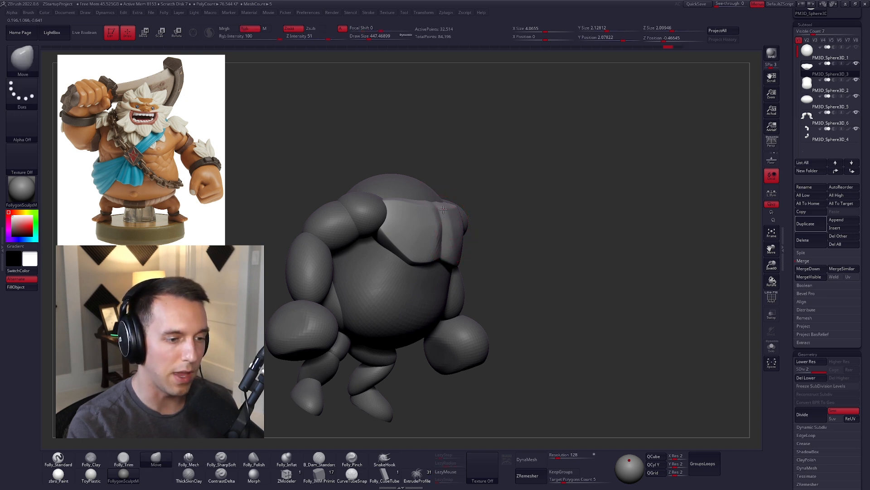
right_click_drag(447, 222, 422, 219)
left_click_drag(422, 219, 435, 259, "shift")
right_click_drag(436, 259, 445, 229, "shift")
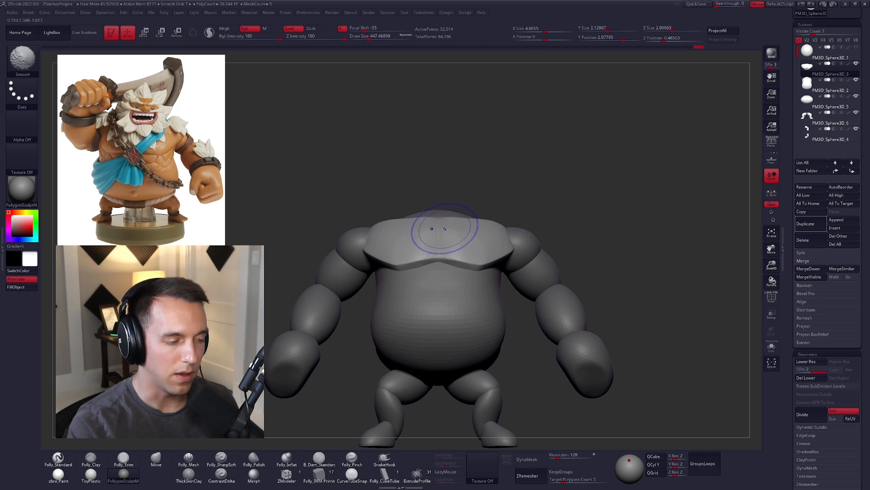
Step: Redefine the division between the pectorals with the Folly_Mech brush at a draw size of about 366
key("5")
key("s")
left_click_drag(448, 235, 437, 235)
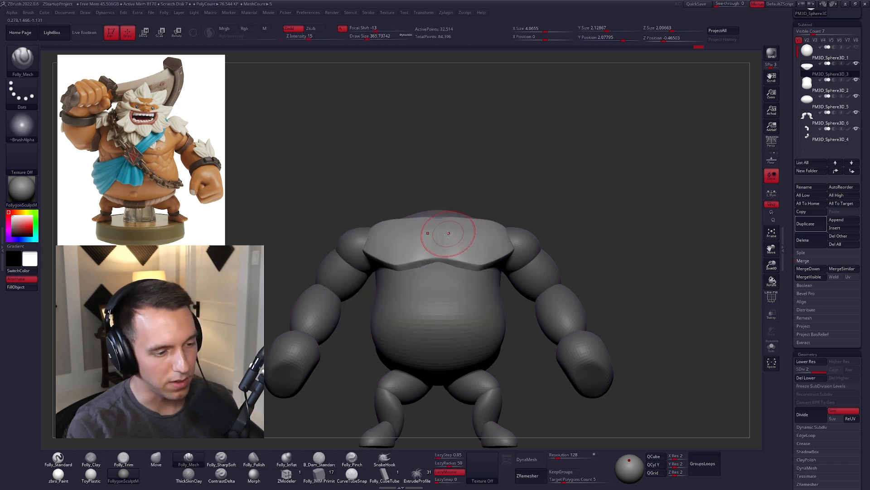
right_click_drag(446, 233, 443, 220)
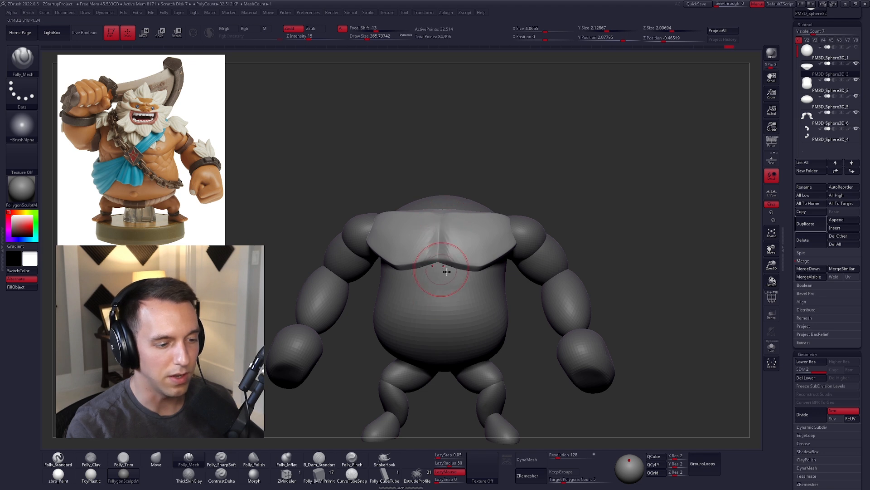
right_click_drag(442, 270, 490, 273)
Step: Push the outer edges of the chest into the shoulders with an enlarged Move brush at a draw size of about 656
right_click_drag(601, 312, 594, 295)
key("s")
left_click_drag(594, 294, 598, 293)
key("4")
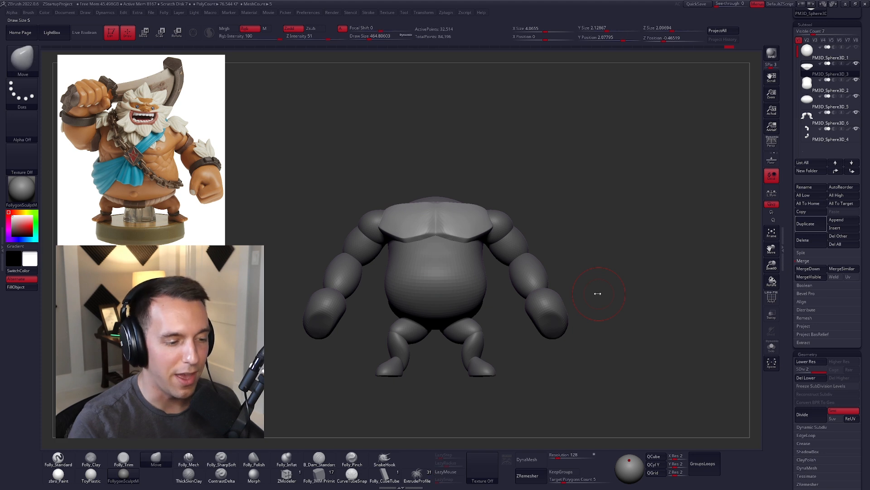
key("s")
left_click_drag(569, 291, 573, 291)
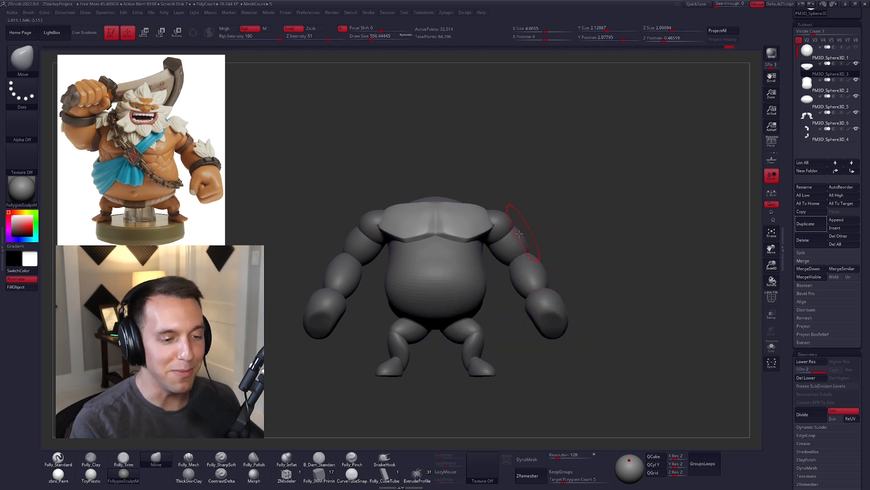
right_click_drag(522, 232, 488, 232)
key("s")
left_click_drag(488, 231, 492, 231)
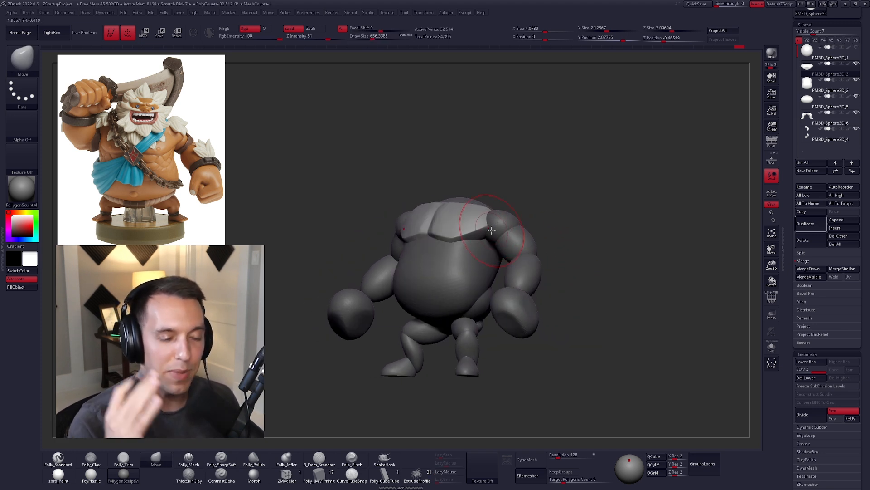
right_click_drag(491, 231, 497, 217)
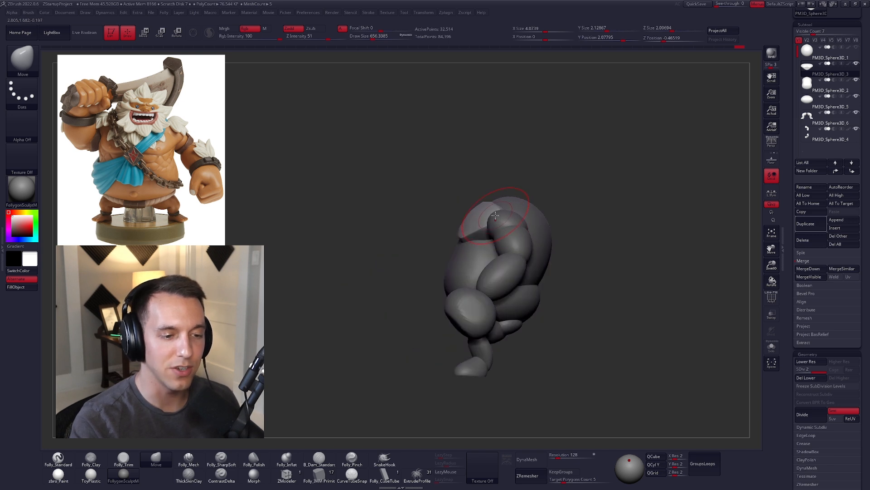
Step: Refine the chest's side profile and outer corners near the armpits with the Move brush
key("s")
left_click_drag(496, 217, 498, 217)
key("shift+s")
right_click_drag(497, 210, 510, 216)
key("s")
left_click_drag(493, 229, 488, 229)
right_click_drag(487, 228, 467, 247, "ctrl")
Step: Flatten the underside of the isolated pectorals with the Folly_Trim brush at a draw size of about 519
key("3")
key("s")
left_click_drag(464, 249, 488, 234)
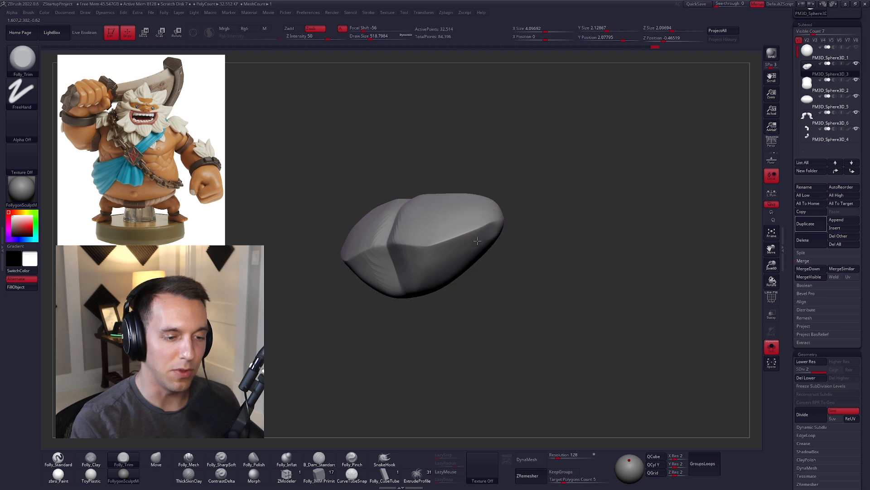
left_click_drag(434, 264, 447, 260)
mouse_move(446, 261)
right_mouse_down()
mouse_move(433, 247)
mouse_move(419, 287)
right_mouse_up()
Step: Sharpen the planes along the pectorals' lower edge with the Folly_Mech brush, then show the whole body again
key("5")
left_click_drag(419, 287, 422, 257)
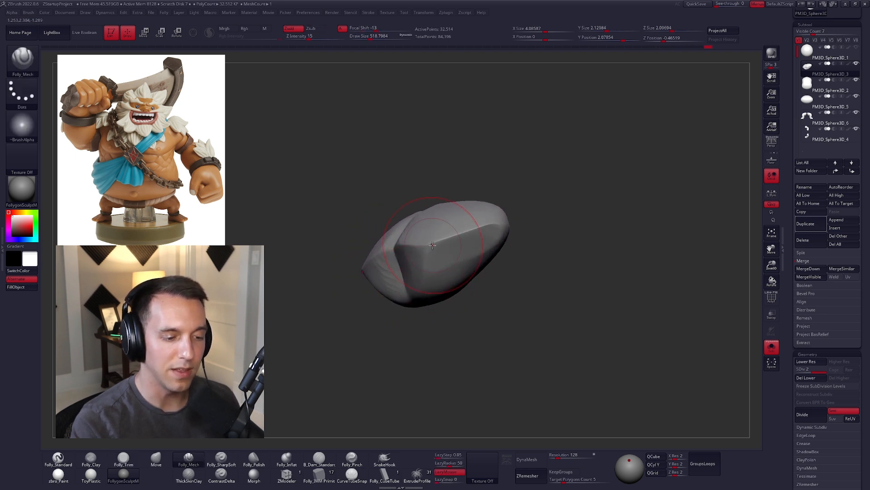
left_click_drag(427, 305, 430, 278)
key("alt+s")
mouse_move(430, 278)
right_mouse_down()
mouse_move(457, 291)
mouse_move(512, 295)
right_mouse_up()
mouse_move(512, 295)
right_mouse_down("ctrl")
mouse_move(535, 311)
mouse_move(533, 270)
right_mouse_up("ctrl")
Step: Subdivide the chest again and convert it to a DynaMesh at resolution 128
key("ctrl+d")
right_click_drag(593, 332, 569, 311, "alt")
left_click(535, 457)
left_click(508, 473)
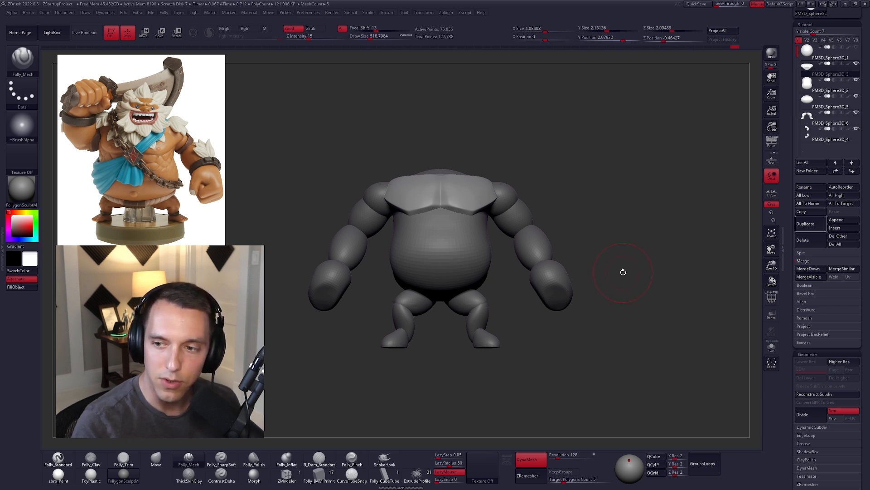
Step: Deepen the sternum groove and refine the pectoral planes with the Folly_Mech brush at a draw size of about 292
left_click_drag(615, 277, 598, 301, "alt")
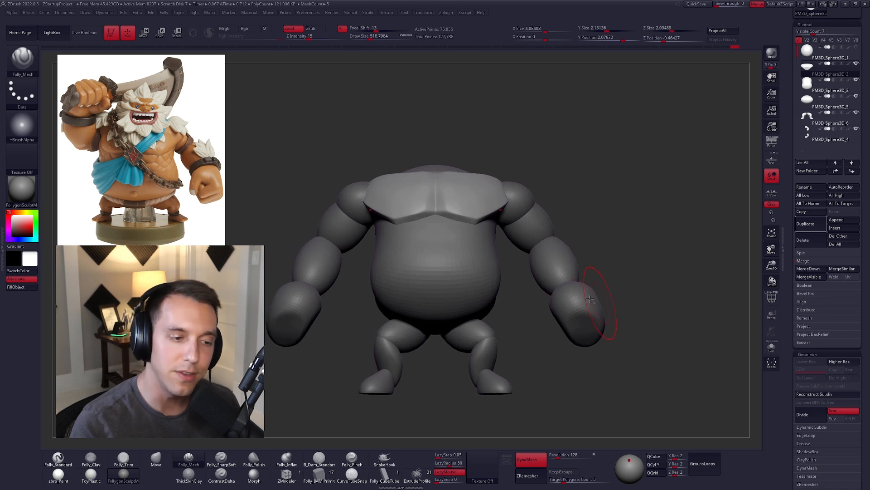
key("space")
left_click_drag(469, 195, 462, 194)
mouse_move(439, 168)
right_mouse_down()
mouse_move(448, 236)
mouse_move(449, 211)
right_mouse_up()
left_click_drag(452, 299, 452, 306)
right_click_drag(425, 275, 434, 285)
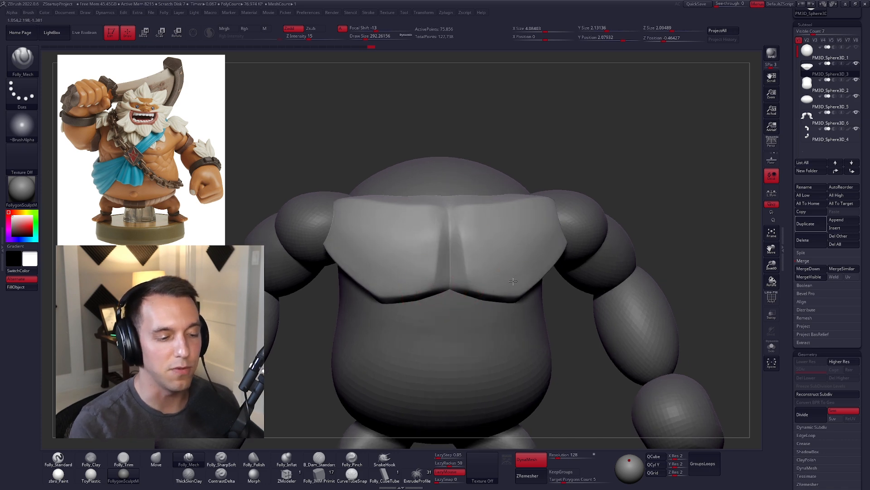
right_click_drag(511, 280, 512, 247)
right_click_drag(521, 327, 528, 276, "ctrl")
Step: Select the arms and move them slightly downward with Transpose in side view
left_click(584, 261, "alt")
right_click_drag(595, 267, 589, 290)
mouse_move(608, 317)
right_mouse_down("ctrl")
mouse_move(612, 302)
mouse_move(579, 278)
mouse_move(584, 292)
mouse_move(549, 288)
mouse_move(508, 300)
right_mouse_up("ctrl")
key("w")
left_click_drag(515, 264, 516, 343, "shift")
left_click_drag(516, 298, 517, 303, "shift")
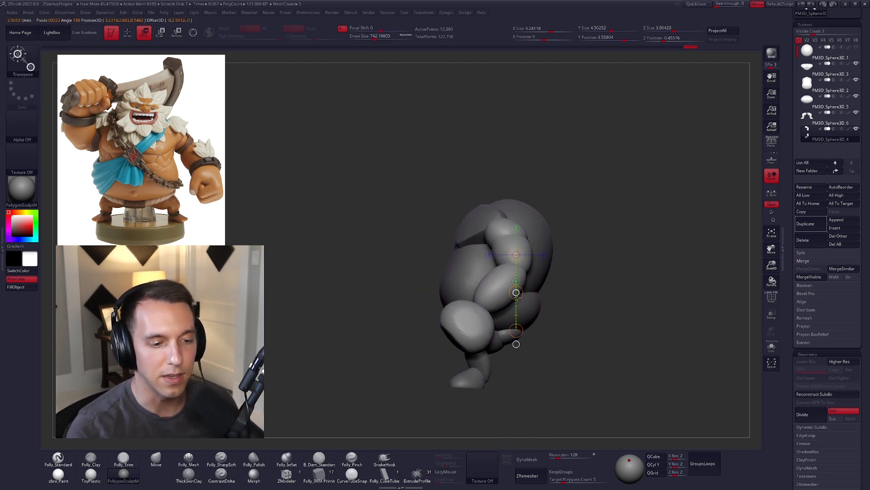
key("q")
Step: Raise the arms slightly with Transpose and check their polygroups in the wireframe display
right_click_drag(574, 288, 501, 330)
key("w")
left_click_drag(466, 252, 471, 274)
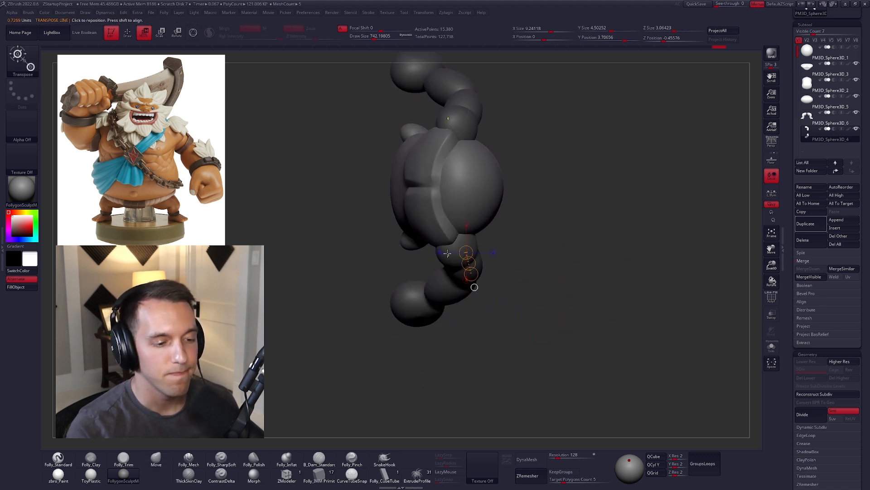
right_click_drag(529, 334, 521, 315)
key("shift+f")
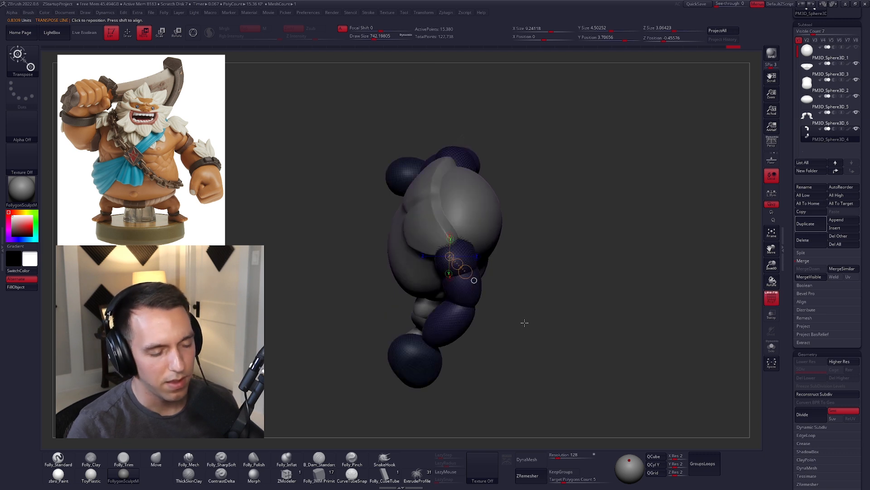
key("shift+f")
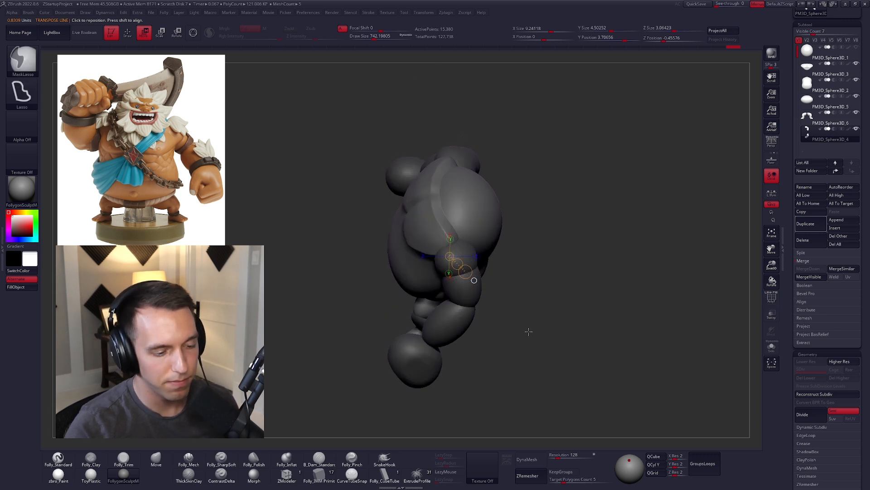
Step: Isolate the shoulder spheres of the arms and assign them their own polygroup
left_click(528, 331, "ctrl")
key("shift+f")
key("q")
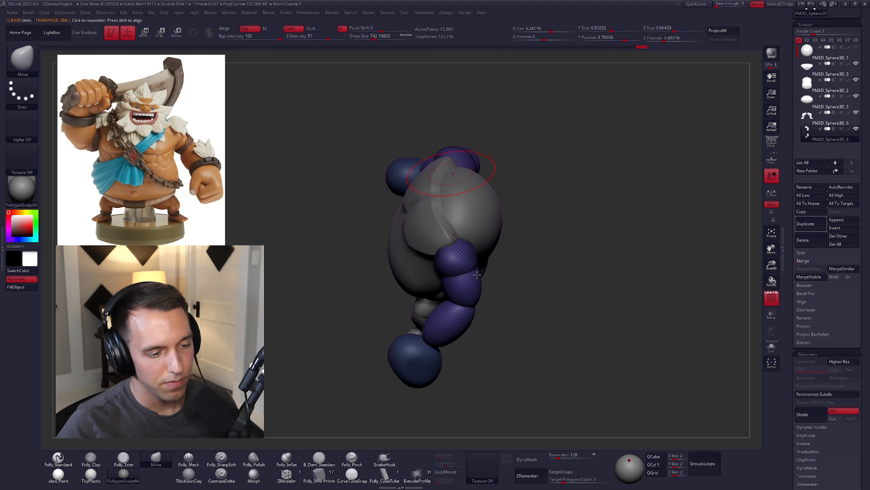
left_click(454, 267, "ctrl+shift")
left_click_drag(507, 264, 540, 314, "ctrl+shift")
key("f")
left_click(556, 262)
key("w")
left_click_drag(459, 259, 473, 283, "ctrl")
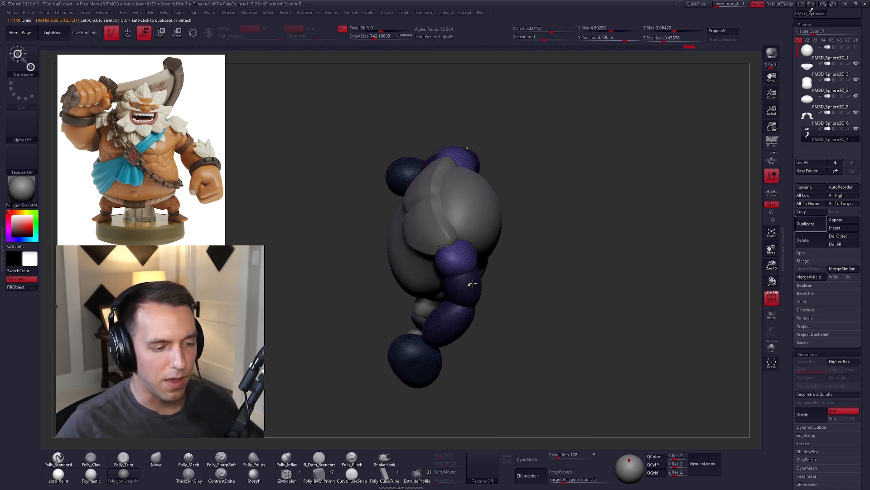
left_click(517, 274, "ctrl")
key("ctrl+w")
left_click(451, 275, "ctrl")
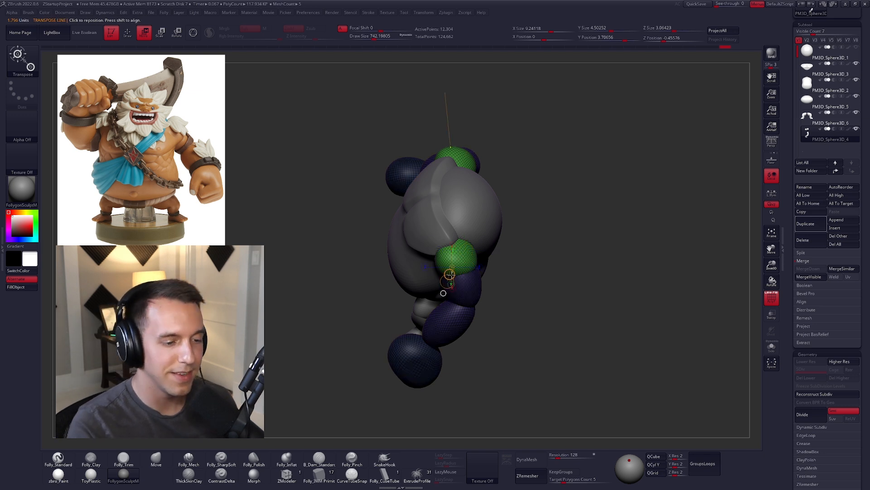
Step: Reshape the shoulder spheres against the chest in side view with the Move brush at a draw size of about 881
key("q")
mouse_move(500, 340)
left_mouse_down()
mouse_move(481, 265)
mouse_move(506, 273)
left_mouse_up()
key("space")
left_click(482, 264)
mouse_move(449, 268)
left_mouse_down("shift")
mouse_move(488, 272)
mouse_move(475, 269)
left_mouse_up("shift")
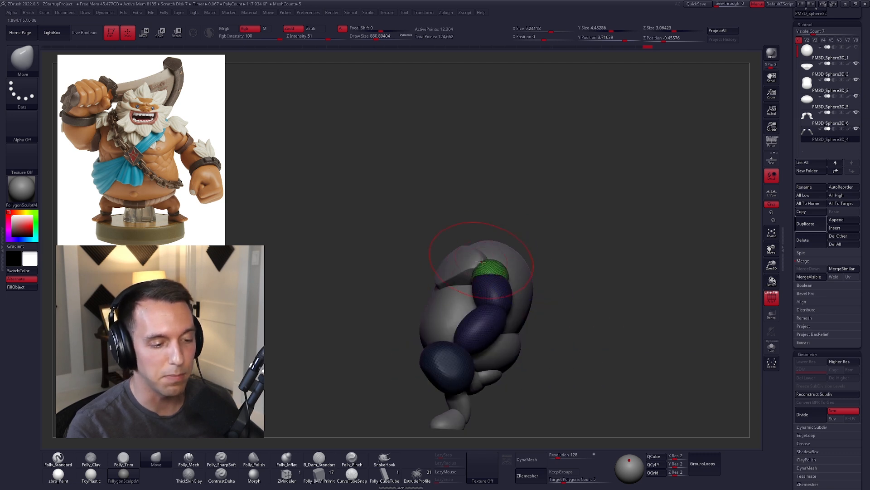
right_click_drag(481, 259, 478, 281, "shift")
left_click_drag(484, 272, 488, 271)
right_click_drag(491, 282, 495, 260)
Step: Refine the shoulder and upper arm contours with the Move brush at a draw size of about 764
key("space")
left_click(492, 262)
mouse_move(492, 290)
right_mouse_down()
mouse_move(489, 324)
mouse_move(482, 313)
right_mouse_up()
right_click_drag(486, 282, 515, 238)
left_click_drag(503, 268, 496, 269)
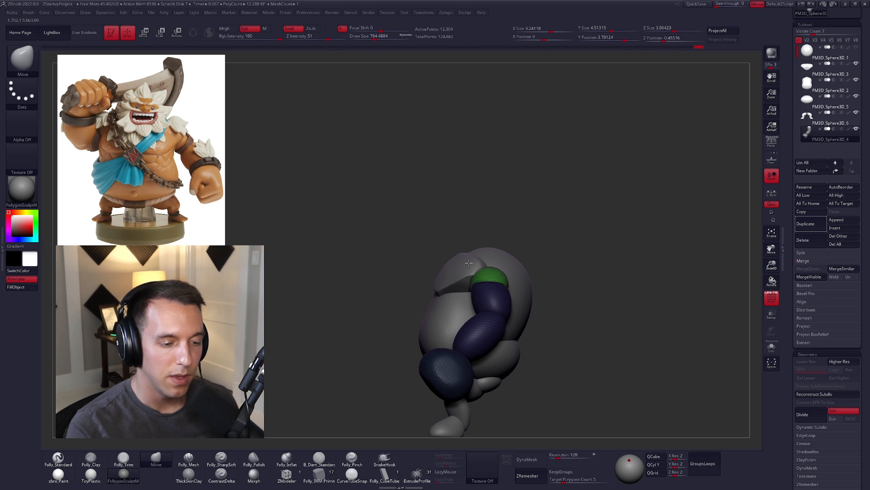
right_click_drag(539, 288, 505, 246)
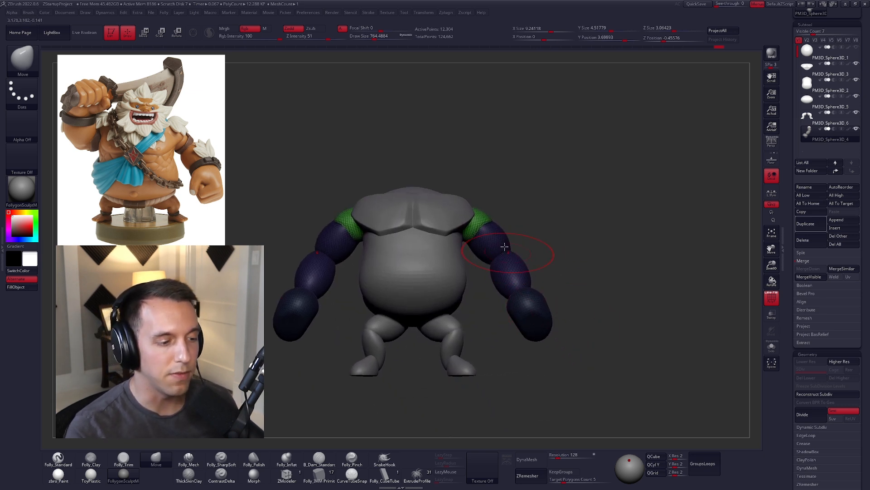
Step: Move the lower arm segments inward toward the torso with Transpose, then hide the polygroup wireframe
left_click(521, 227, "ctrl")
key("w")
mouse_move(513, 264)
left_mouse_down("shift")
mouse_move(566, 263)
mouse_move(535, 265)
left_mouse_up("shift")
key("q")
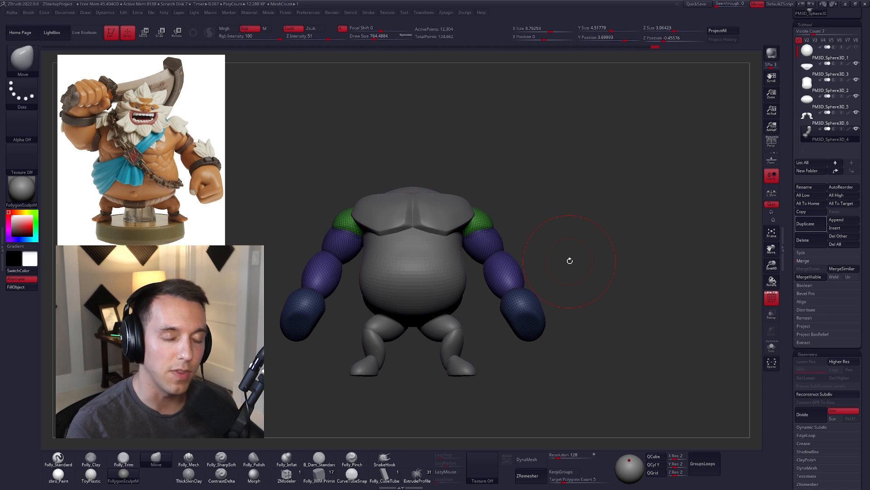
key("shift+f")
left_click_drag(573, 342, 576, 339, "alt")
key("w")
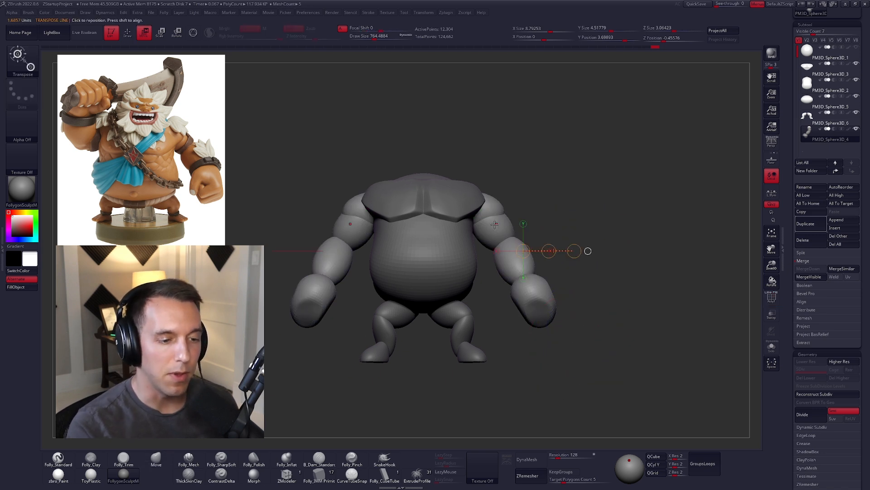
Step: Mask everything except the upper arms with Transpose and reshape them from front and side with the Move brush
left_click(504, 226, "ctrl")
key("q")
left_click_drag(477, 238, 481, 236)
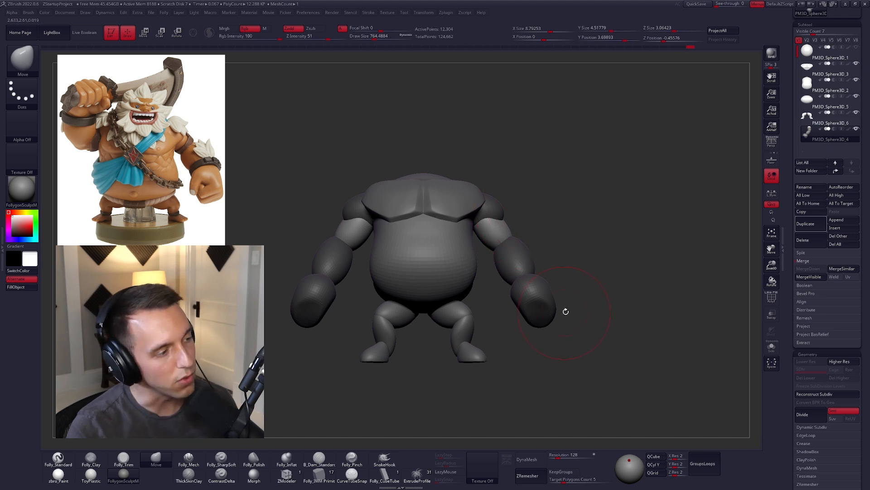
mouse_move(581, 275)
left_mouse_down("ctrl")
mouse_move(592, 288)
mouse_move(492, 289)
left_mouse_up("ctrl")
key("space")
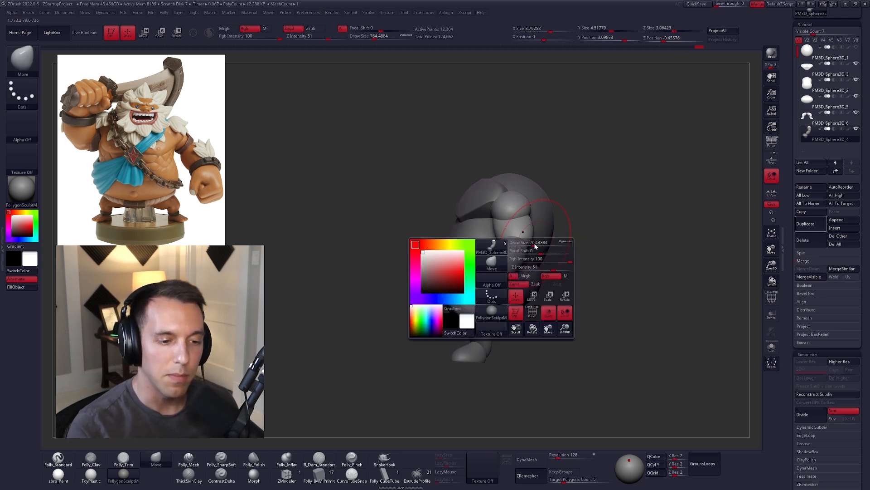
left_click_drag(527, 247, 521, 248)
key("w")
key("q")
right_click_drag(517, 257, 487, 272)
Step: Adjust the forearm silhouette in side view with the Move brush at a draw size of about 537
key("space")
left_click_drag(521, 268, 516, 269)
mouse_move(503, 263)
right_mouse_down()
mouse_move(534, 242)
mouse_move(497, 245)
right_mouse_up()
left_click_drag(541, 244, 550, 255)
right_click_drag(547, 252, 586, 243)
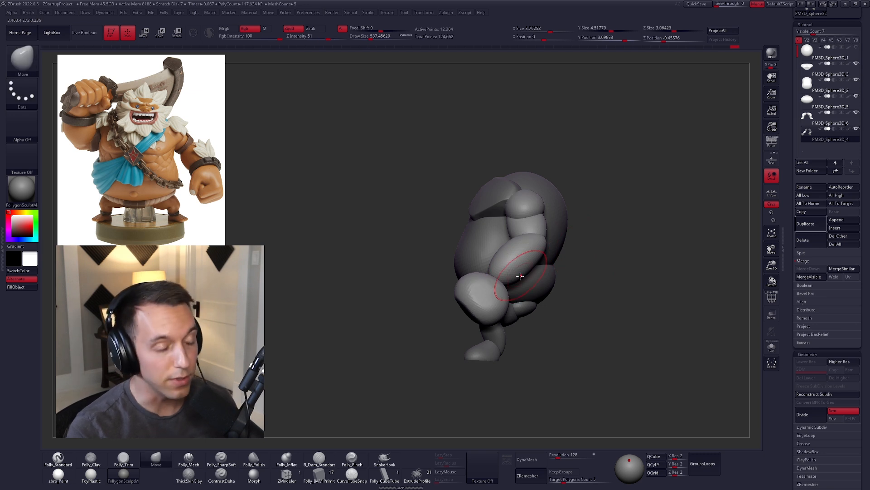
right_click_drag(513, 276, 540, 273)
Step: Isolate the fists by masking with Transpose and reshape their outline with the Move brush
key("w")
left_click_drag(494, 298, 512, 261, "ctrl")
left_click(556, 287, "ctrl")
mouse_move(555, 288)
left_mouse_down("ctrl")
mouse_move(541, 308)
mouse_move(537, 293)
left_mouse_up("ctrl")
key("q")
mouse_move(518, 293)
right_mouse_down()
mouse_move(495, 295)
mouse_move(513, 317)
mouse_move(479, 286)
right_mouse_up()
left_click_drag(479, 285, 486, 299)
right_click_drag(486, 299, 517, 289)
left_click_drag(479, 306, 468, 292)
mouse_move(456, 294)
right_mouse_down()
mouse_move(476, 291)
mouse_move(513, 307)
mouse_move(515, 294)
right_mouse_up()
Step: Show only the arms and block the fists into flat, boxy planes with the Move and Folly_Trim brushes
key("alt+s")
left_click_drag(459, 318, 460, 312)
mouse_move(460, 318)
right_mouse_down()
mouse_move(482, 325)
mouse_move(467, 290)
right_mouse_up()
key("b")
key("m")
key("v")
key("space")
left_click_drag(438, 287, 439, 287)
right_click_drag(440, 288, 469, 293)
left_click_drag(419, 275, 424, 279)
mouse_move(436, 291)
right_mouse_down()
mouse_move(491, 279)
mouse_move(478, 274)
right_mouse_up()
key("3")
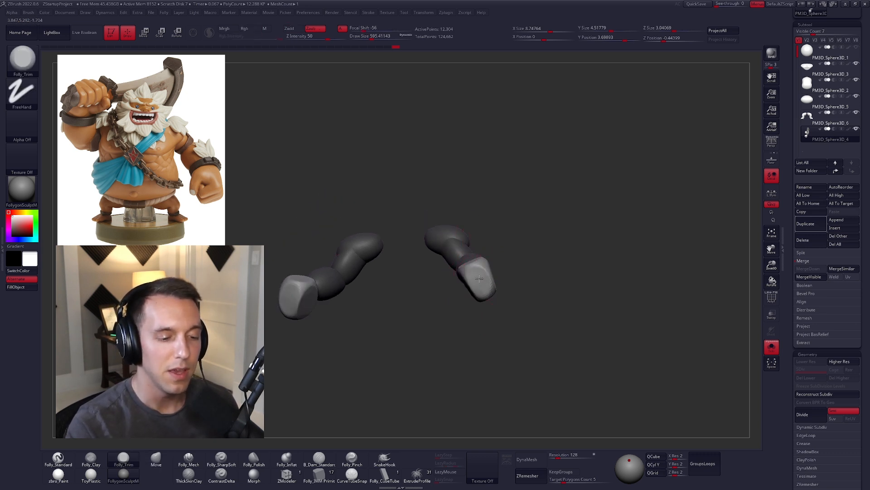
Step: Show the whole body again and adjust the fist shape from below with the Move brush
key("4")
key("alt+s")
mouse_move(559, 304)
right_mouse_down()
mouse_move(552, 328)
mouse_move(521, 324)
right_mouse_up()
mouse_move(471, 281)
right_mouse_down()
mouse_move(470, 250)
mouse_move(485, 272)
right_mouse_up()
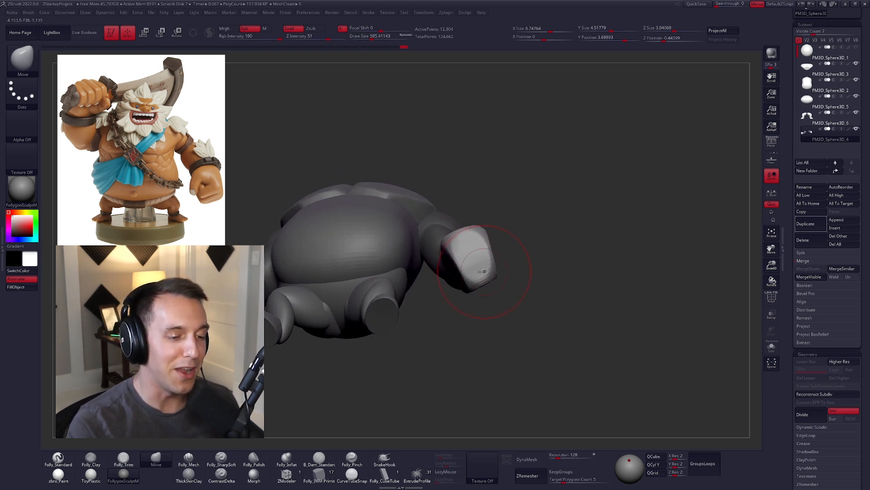
right_click_drag(466, 227, 457, 225)
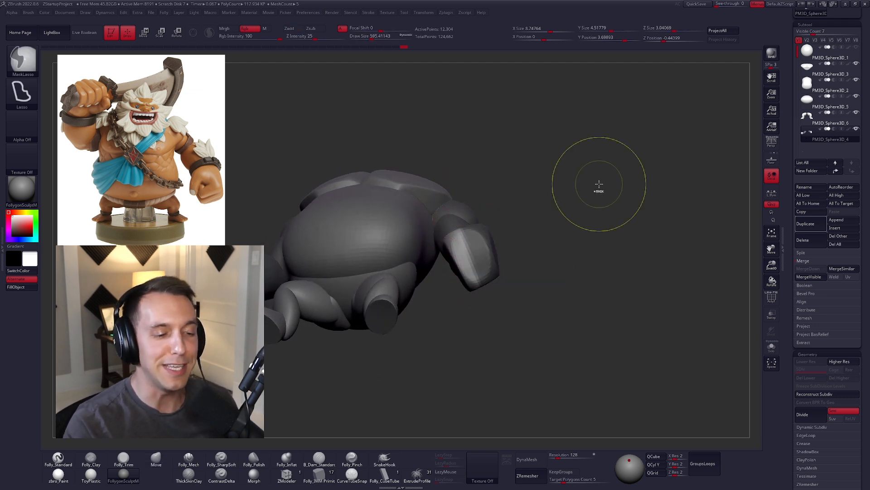
Step: Mask everything except the fists with Transpose and square off their form with the Move brush
key("w")
mouse_move(485, 250)
left_mouse_down()
mouse_move(547, 226)
mouse_move(508, 242)
left_mouse_up()
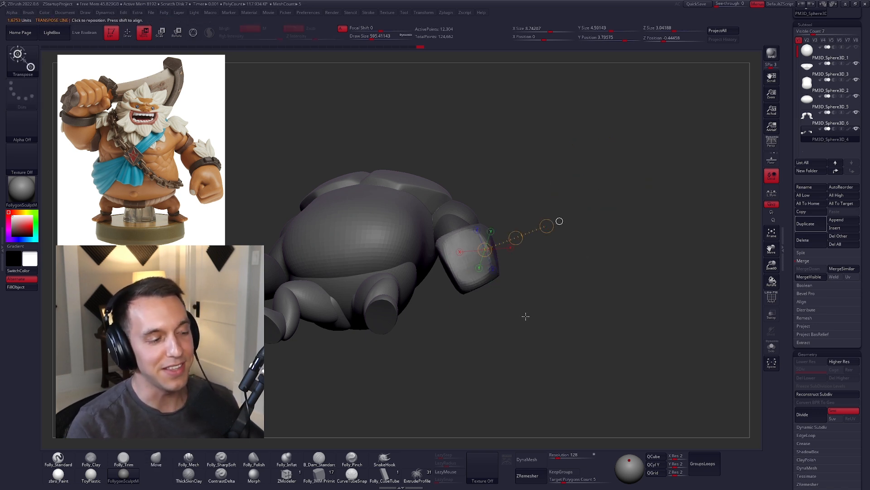
key("q")
mouse_move(453, 265)
right_mouse_down()
mouse_move(460, 243)
mouse_move(432, 250)
mouse_move(430, 262)
mouse_move(479, 275)
mouse_move(517, 270)
mouse_move(515, 355)
mouse_move(549, 320)
mouse_move(568, 357)
mouse_move(559, 321)
right_mouse_up()
right_click_drag(512, 285, 518, 300)
Step: Isolate the forearms with Transpose masking and bulk them out with the Move brush at a draw size of about 834
key("w")
left_click(514, 267, "ctrl")
key("q")
key("s")
left_click_drag(512, 301, 522, 301)
left_click_drag(516, 266, 516, 273)
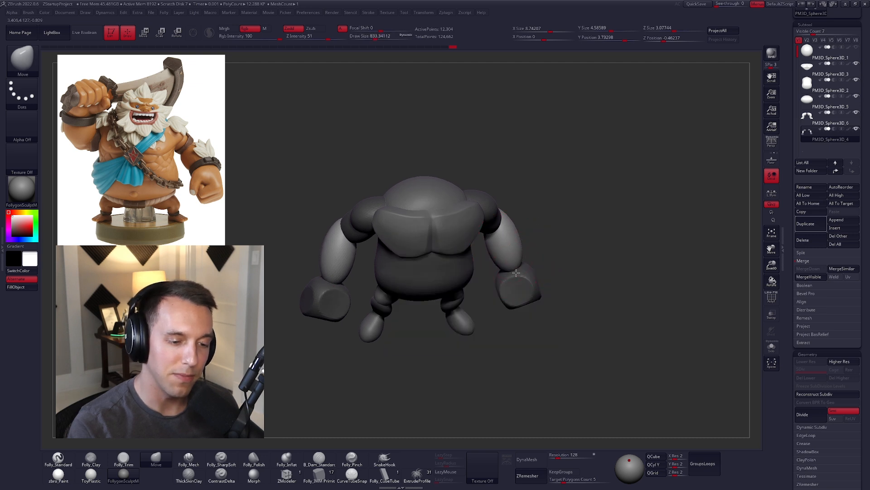
mouse_move(576, 315)
right_mouse_down()
mouse_move(583, 326)
mouse_move(595, 320)
right_mouse_up()
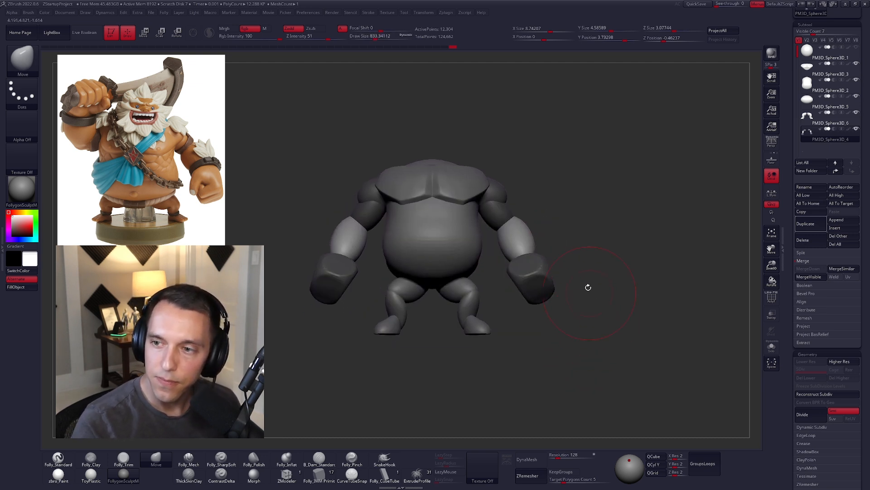
Step: Clear the mask on the arms and reduce the Move brush's draw size to about 678
key("ctrl")
left_click_drag(594, 268, 592, 305, "ctrl")
mouse_move(592, 305)
right_mouse_down()
mouse_move(606, 307)
mouse_move(593, 314)
right_mouse_up()
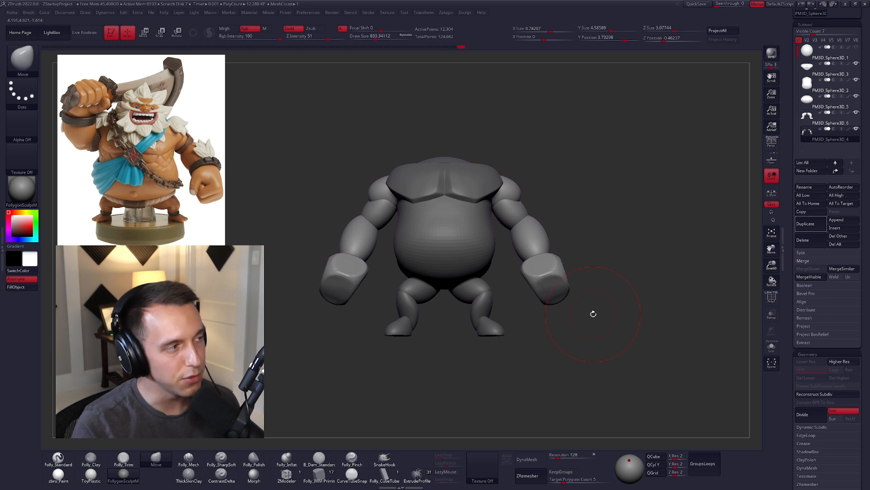
right_click_drag(636, 295, 619, 291)
key("s")
left_click_drag(618, 291, 602, 291)
right_click_drag(602, 294, 605, 301)
Step: Select the belly and flatten its front with the Folly_Trim brush at a draw size of about 787
left_click(466, 269, "alt")
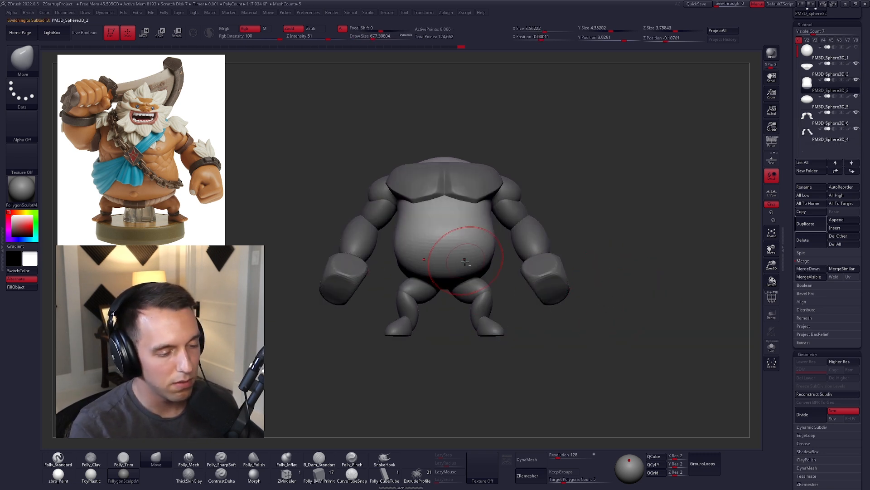
right_click_drag(531, 349, 524, 319)
key("3")
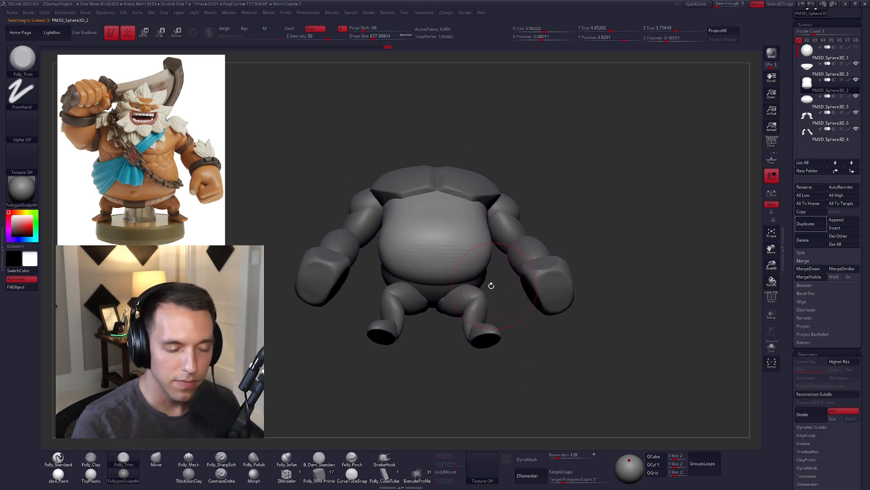
right_click_drag(492, 285, 491, 266)
key("space")
left_click_drag(448, 247, 455, 247)
right_click_drag(457, 249, 457, 228)
Step: Rework the belly's front surface with the Move, Folly_Mech and Folly_Clay brushes
key("4")
mouse_move(452, 235)
left_mouse_down()
mouse_move(452, 226)
mouse_move(463, 226)
left_mouse_up()
right_click_drag(456, 235, 446, 259)
key("5")
mouse_move(415, 248)
left_mouse_down()
mouse_move(408, 253)
mouse_move(431, 229)
mouse_move(451, 253)
left_mouse_up()
key("2")
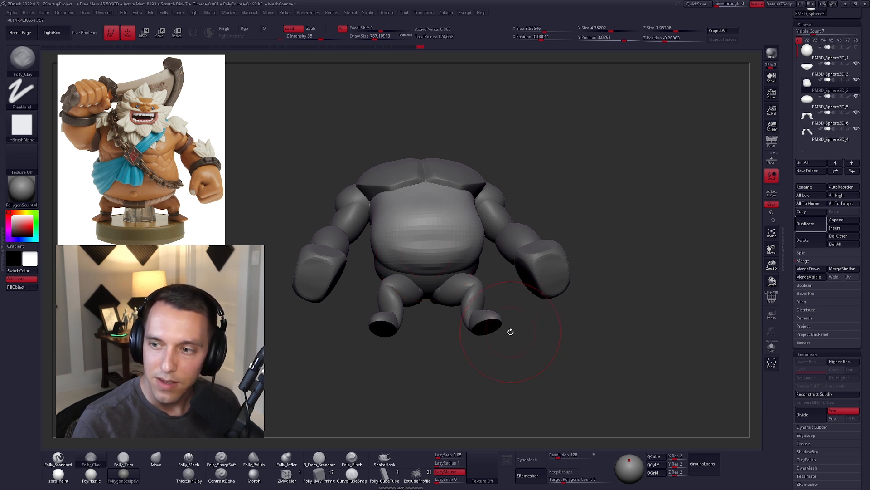
left_click_drag(400, 229, 460, 249)
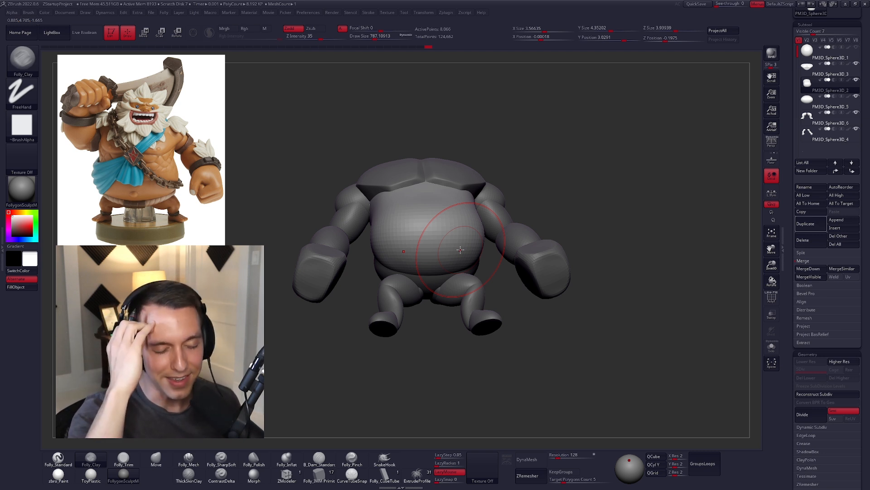
Step: Reshape the lower belly and its sides with the Move brush, reducing the draw size to about 556
key("b")
key("m")
key("v")
right_click_drag(460, 264, 452, 227)
left_click_drag(450, 234, 451, 231)
mouse_move(451, 231)
right_mouse_down()
mouse_move(451, 248)
mouse_move(487, 246)
mouse_move(442, 259)
right_mouse_up()
key("space")
left_click_drag(481, 221, 477, 221)
mouse_move(480, 223)
right_mouse_down("alt")
mouse_move(477, 255)
mouse_move(467, 253)
mouse_move(499, 271)
right_mouse_up("alt")
key("5")
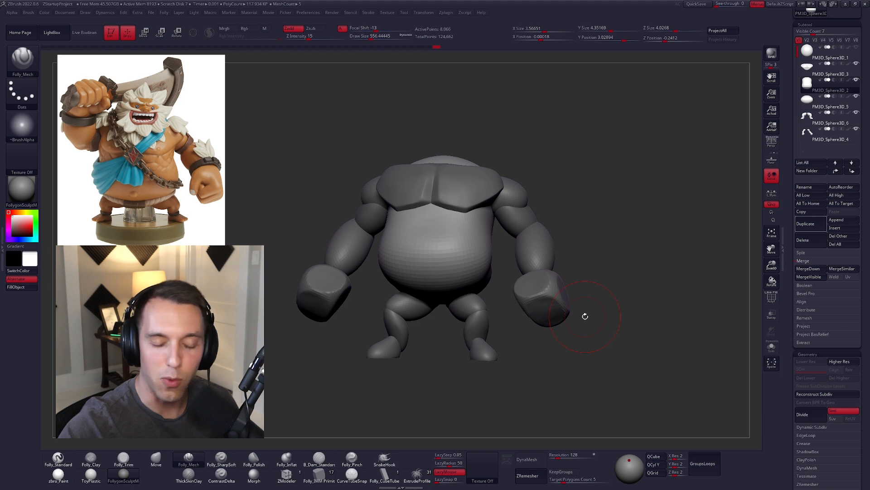
Step: Reselect the belly and switch back to the Move brush in front view
left_click_drag(580, 289, 556, 293)
left_click(533, 249, "alt")
left_click(479, 265, "alt")
key("b")
key("m")
key("v")
left_click_drag(602, 260, 655, 269)
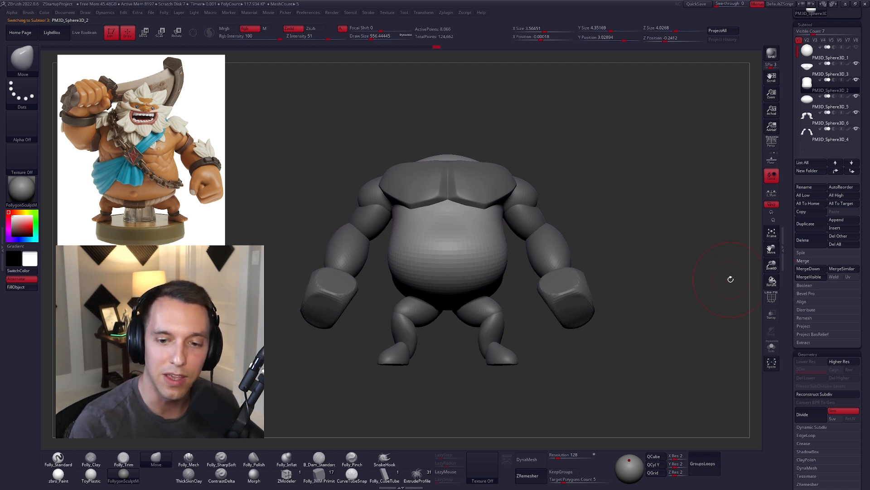
Step: Select the arms, isolate the shoulder spheres with Transpose masking and enlarge them with the Move brush
left_click(540, 200, "alt")
mouse_move(540, 198)
right_mouse_down("shift")
mouse_move(492, 209)
mouse_move(528, 236)
right_mouse_up("shift")
key("w")
left_click(549, 192, "ctrl")
key("q")
left_click_drag(527, 236, 544, 223)
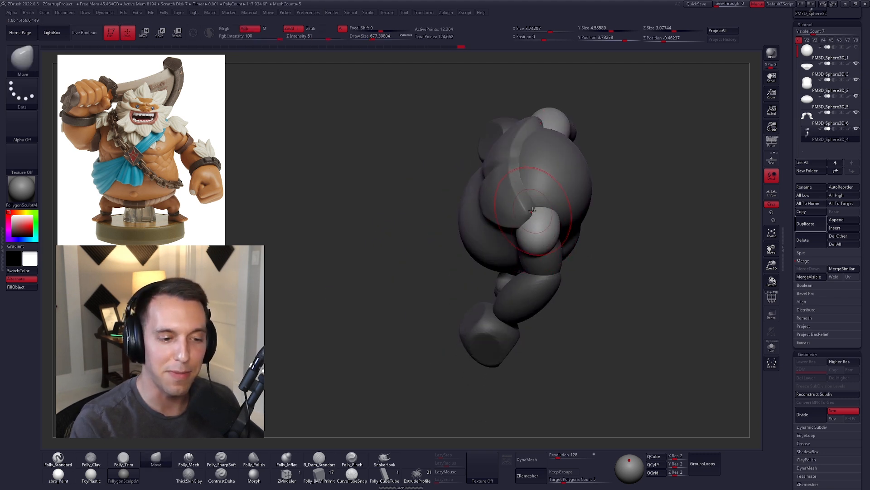
right_click_drag(545, 245, 574, 282)
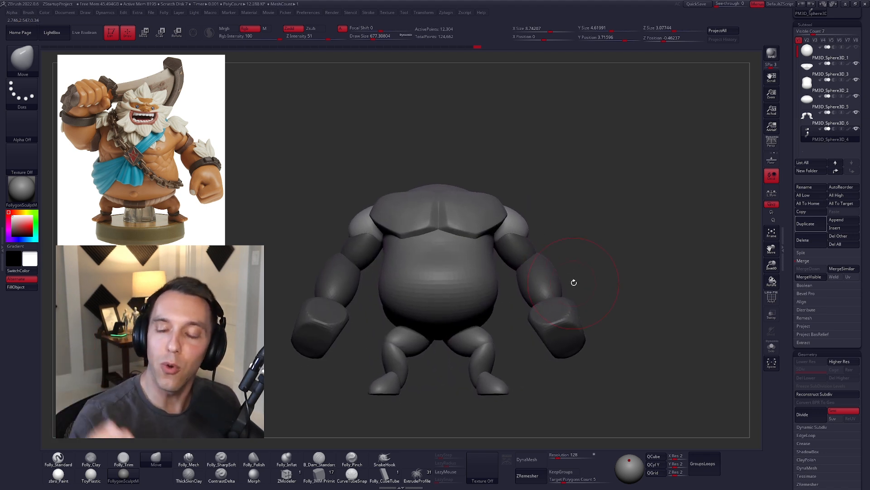
right_click_drag(540, 257, 543, 252, "alt")
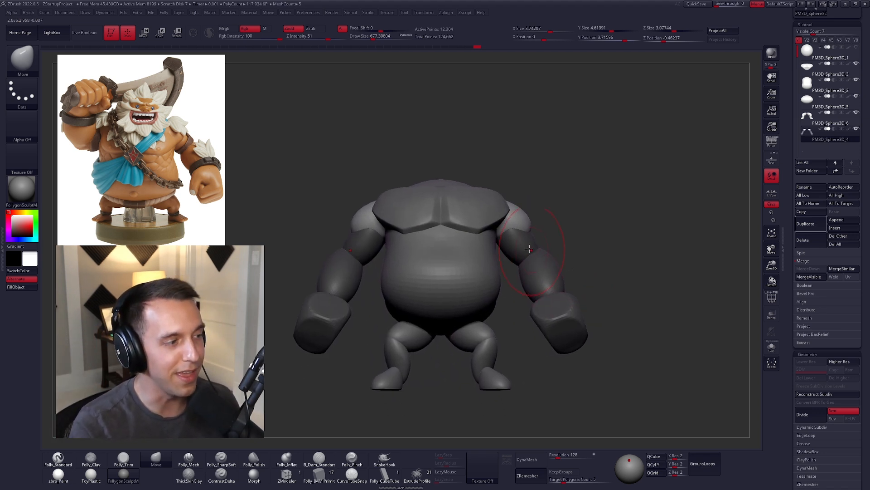
mouse_move(537, 232)
right_mouse_down()
mouse_move(553, 203)
mouse_move(569, 233)
mouse_move(603, 195)
right_mouse_up()
Step: Select the head sphere above the torso and enlarge the Move brush for broad reshaping of the head
left_click(856, 128, "shift")
left_click(807, 56)
right_click_drag(525, 213, 532, 247, "alt")
key("bracketright")
key("bracketright")
key("bracketright")
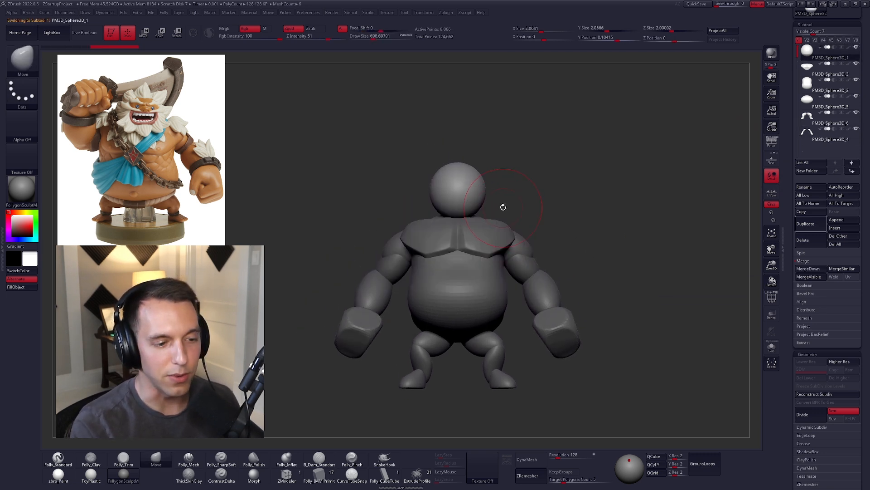
key("bracketright")
key("bracketright")
key("bracketright")
key("bracketleft")
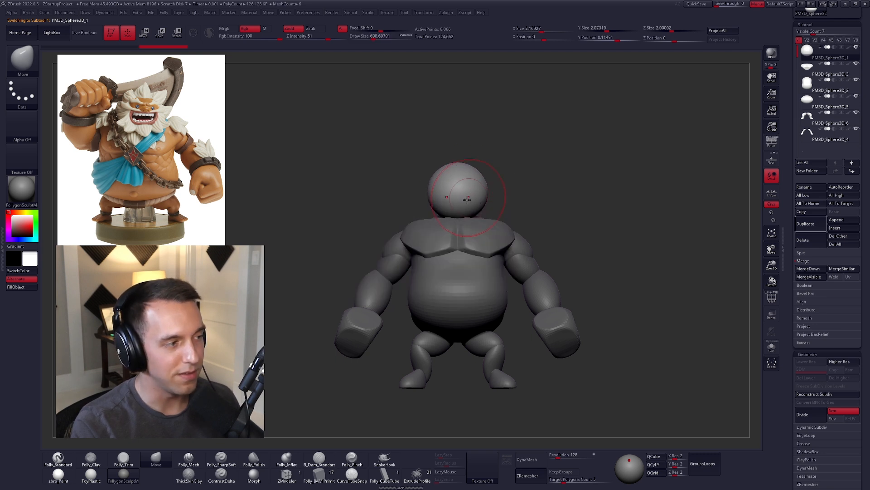
Step: Reshape the head sphere's overall proportions from the front and side with the Move brush
right_click_drag(470, 195, 465, 209)
mouse_move(465, 214)
left_mouse_down()
mouse_move(478, 208)
mouse_move(462, 223)
left_mouse_up()
right_click_drag(461, 221, 406, 218)
key("space")
left_click_drag(456, 213, 469, 181)
right_click_drag(469, 181, 474, 210, "ctrl")
Step: Flatten the lower front and jaw area of the head with the Folly_Mech brush at a draw size of about 519
key("5")
key("space")
left_click_drag(474, 213, 469, 214)
right_click_drag(470, 214, 431, 235)
key("shift+s")
left_click_drag(459, 228, 464, 227)
right_click_drag(464, 226, 488, 215)
key("shift+s")
left_click_drag(533, 174, 535, 171)
mouse_move(458, 231)
right_mouse_down()
mouse_move(492, 234)
mouse_move(427, 236)
right_mouse_up()
left_click_drag(457, 236, 469, 231)
right_click_drag(463, 232, 452, 230)
key("space")
left_click_drag(438, 231, 435, 232)
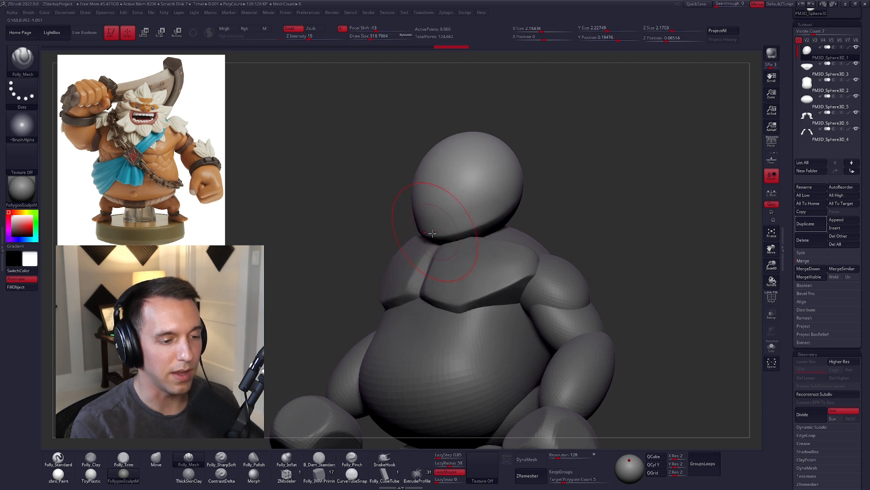
Step: Return to the Move brush and adjust the head's front profile from the side
left_click_drag(530, 196, 533, 194)
right_click_drag(530, 201, 499, 208)
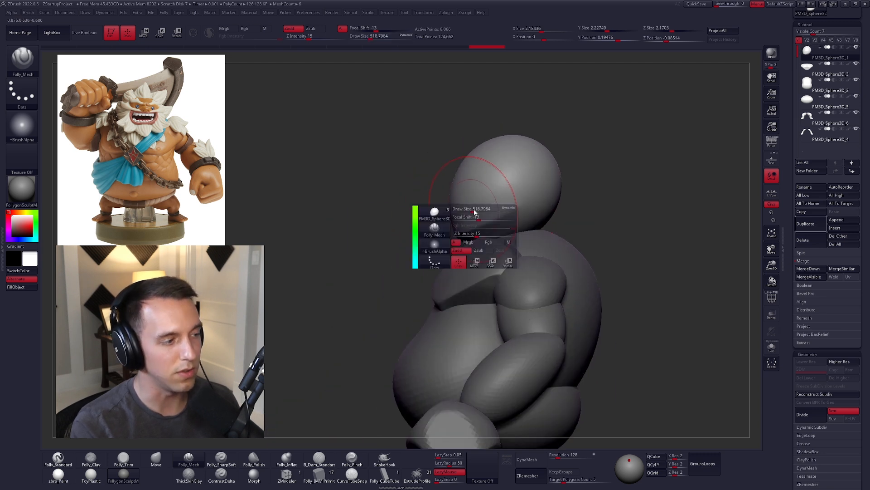
key("b")
key("m")
key("v")
left_click_drag(475, 207, 467, 198)
right_click_drag(463, 182, 489, 180)
key("space")
mouse_move(489, 179)
left_mouse_down()
mouse_move(466, 159)
mouse_move(476, 175)
left_mouse_up()
Step: Refine the head's planes with Folly_Mech, and adjust its silhouette with the Move brush at a draw size of about 1006
key("5")
right_click_drag(476, 176, 448, 159)
left_click_drag(506, 146, 519, 150)
right_click_drag(519, 149, 489, 154)
key("space")
left_click_drag(531, 166, 537, 166)
key("4")
left_click_drag(547, 212, 551, 209)
mouse_move(540, 177)
right_mouse_down()
mouse_move(524, 182)
mouse_move(520, 222)
right_mouse_up()
key("space")
left_click_drag(539, 230, 544, 231)
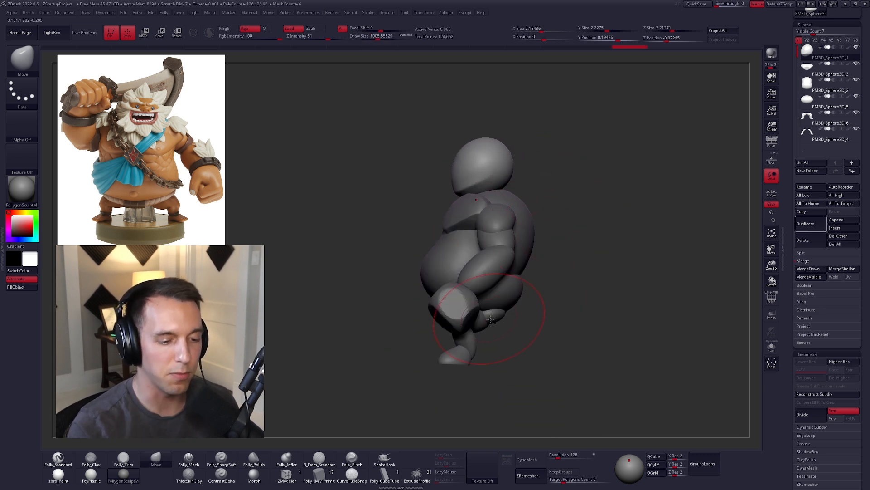
Step: Select the legs, rotate them with Transpose in side view, and set the Move draw size to about 905
left_click(491, 316, "alt")
right_click_drag(509, 315, 488, 293, "alt")
key("w")
mouse_move(467, 288)
left_mouse_down()
mouse_move(466, 351)
mouse_move(474, 351)
left_mouse_up()
key("r")
key("q")
mouse_move(492, 334)
right_mouse_down()
mouse_move(541, 332)
mouse_move(551, 318)
right_mouse_up()
key("space")
left_click_drag(561, 301, 558, 302)
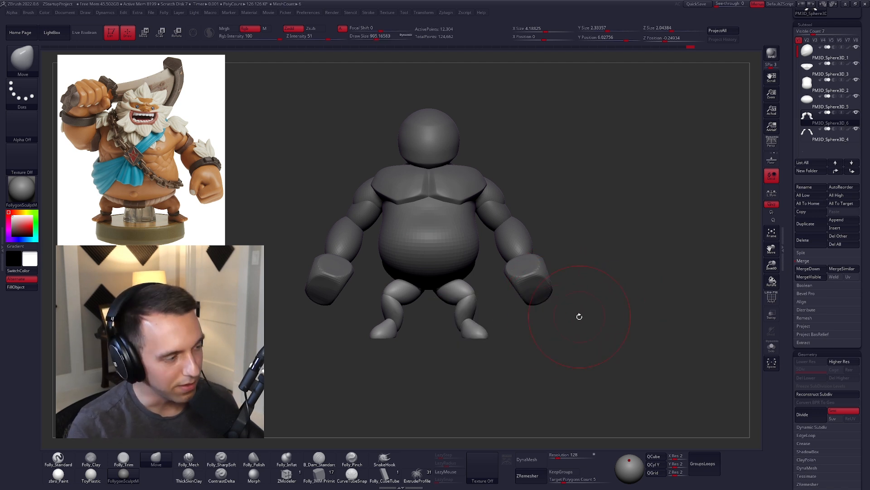
Step: Select the belly and set the Move brush's draw size to about 787
left_click(463, 235, "alt")
right_click_drag(463, 235, 461, 249, "ctrl")
key("space")
left_click_drag(474, 237, 476, 237)
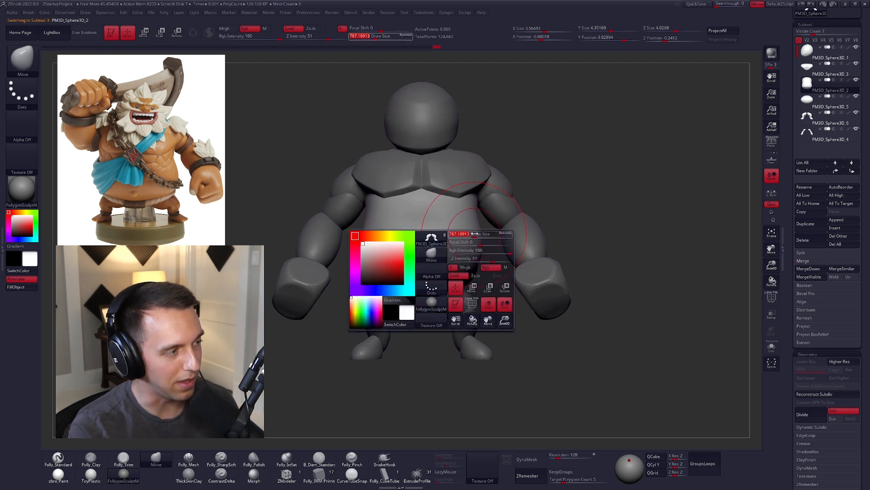
right_click_drag(476, 239, 485, 249, "alt")
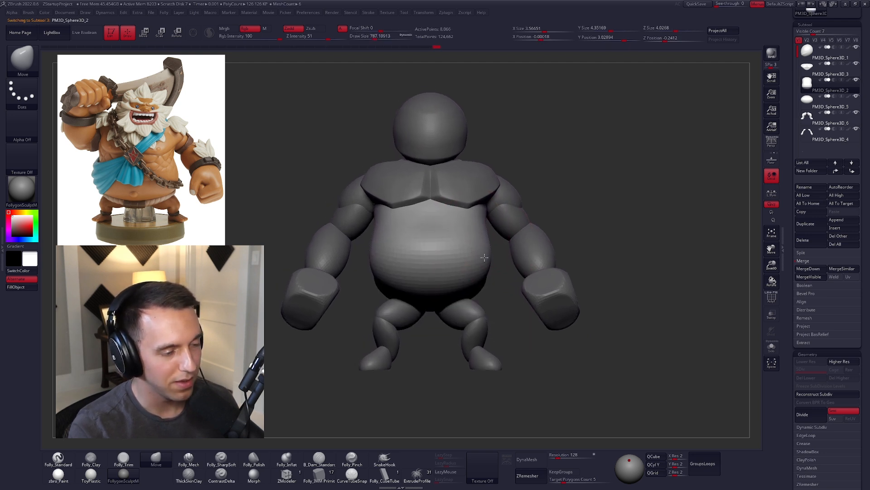
Step: Select the arms, show their polygroups, isolate the forearms with Transpose masking and assign them their own polygroup
left_click(538, 240, "alt")
key("shift+f")
key("w")
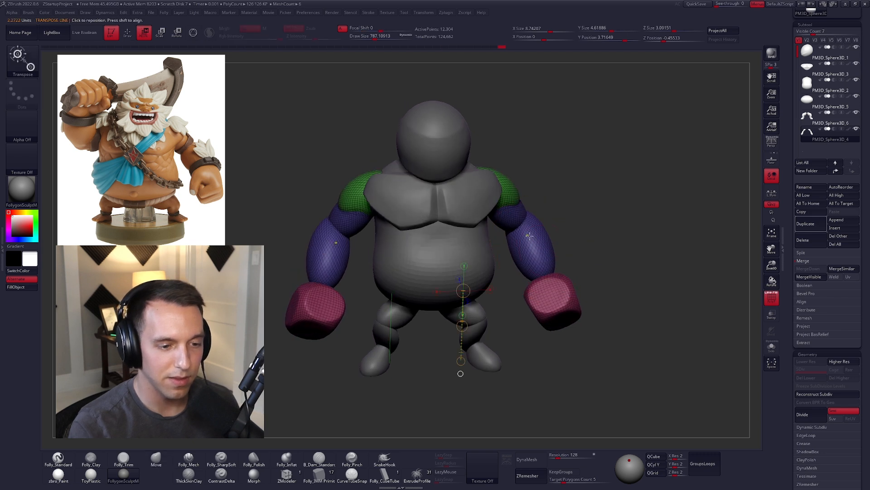
left_click_drag(531, 240, 552, 305, "ctrl")
key("ctrl+w")
key("ctrl+z")
left_click(594, 277, "ctrl")
key("ctrl+w")
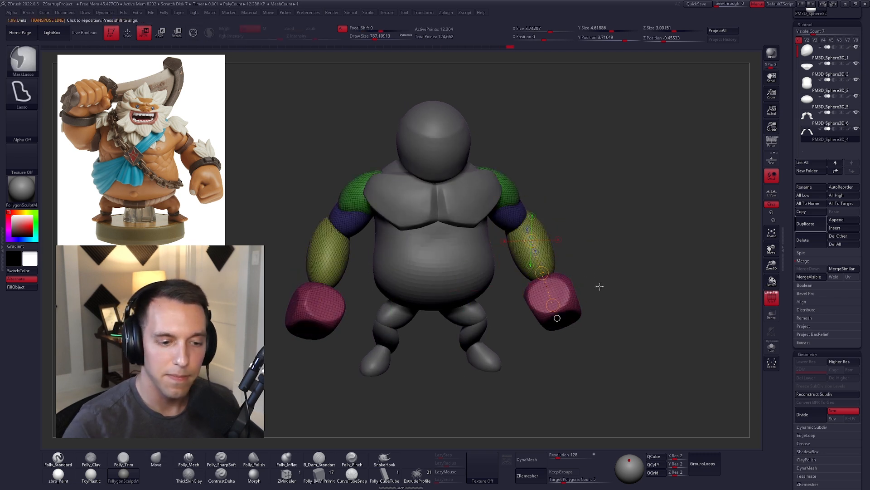
Step: Mask the shoulders and upper arms so that only the forearms and fists remain editable
key("q")
mouse_move(600, 226)
right_mouse_down("alt")
mouse_move(603, 205)
mouse_move(595, 208)
right_mouse_up("alt")
left_click(549, 230, "ctrl+shift")
left_click_drag(587, 223, 605, 232, "ctrl+shift")
left_click(555, 276, "ctrl+shift")
left_click(596, 237, "ctrl+shift")
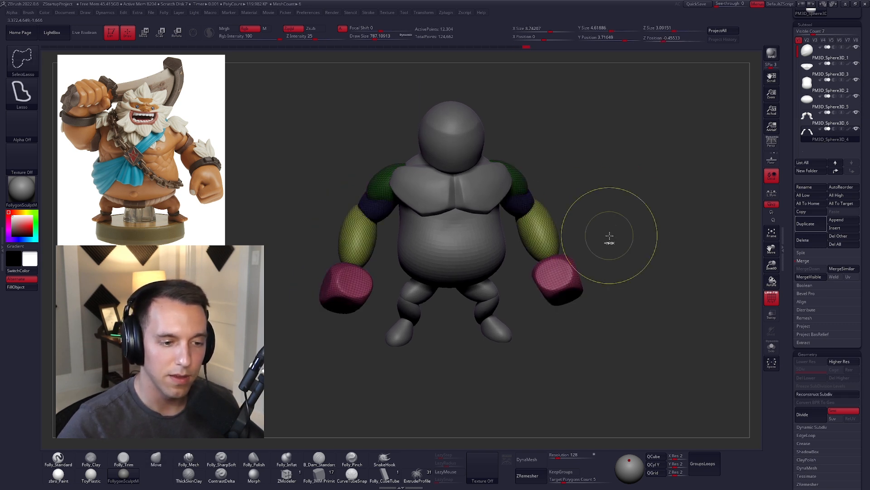
left_click_drag(611, 235, 609, 217)
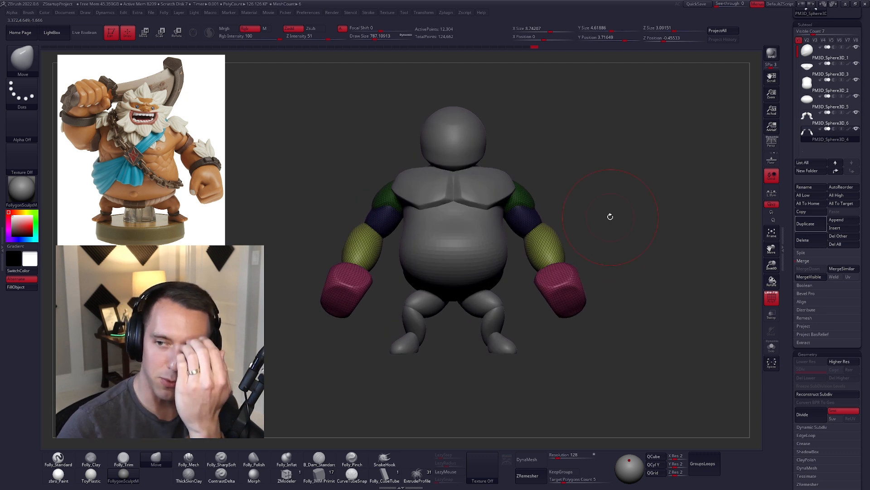
Step: Scale up the unmasked forearms and fists with Transpose, toggling Local Symmetry for the transformation
key("e")
mouse_move(533, 229)
left_mouse_down()
mouse_move(603, 280)
mouse_move(684, 238)
left_mouse_up()
left_click(772, 192)
left_click_drag(607, 277, 660, 302)
left_click(772, 192)
key("q")
Step: Mask the fists and rotate the forearms with Transpose in side view to realign them with the fists
mouse_move(632, 272)
left_mouse_down()
mouse_move(618, 297)
mouse_move(524, 252)
left_mouse_up()
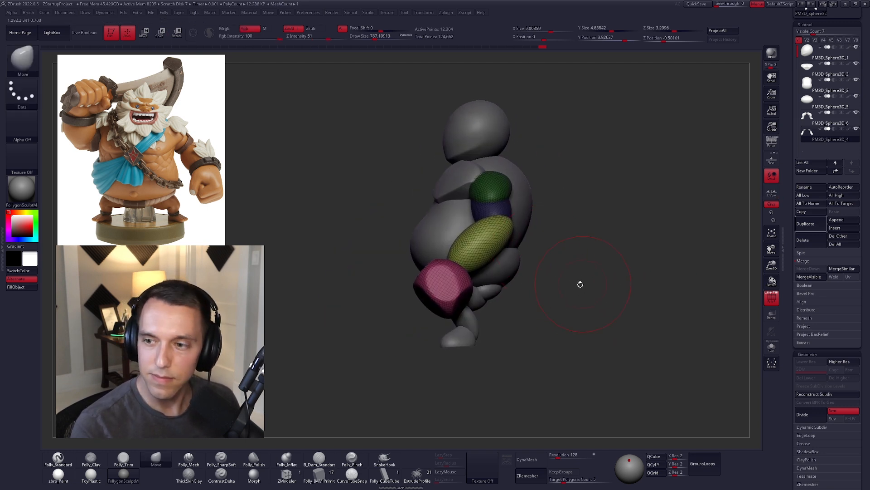
left_click_drag(581, 284, 544, 266, "alt")
key("space")
left_click(548, 252)
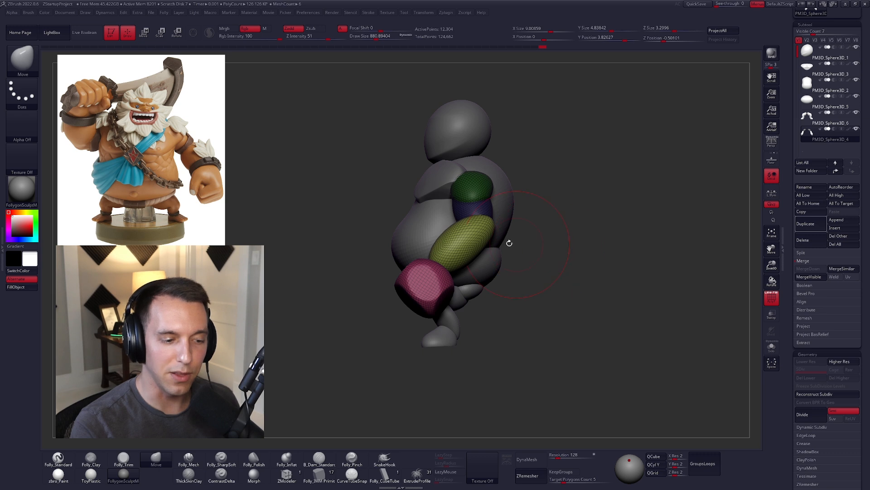
key("w")
left_click_drag(436, 275, 418, 288, "ctrl")
key("r")
left_click_drag(488, 220, 420, 286)
key("q")
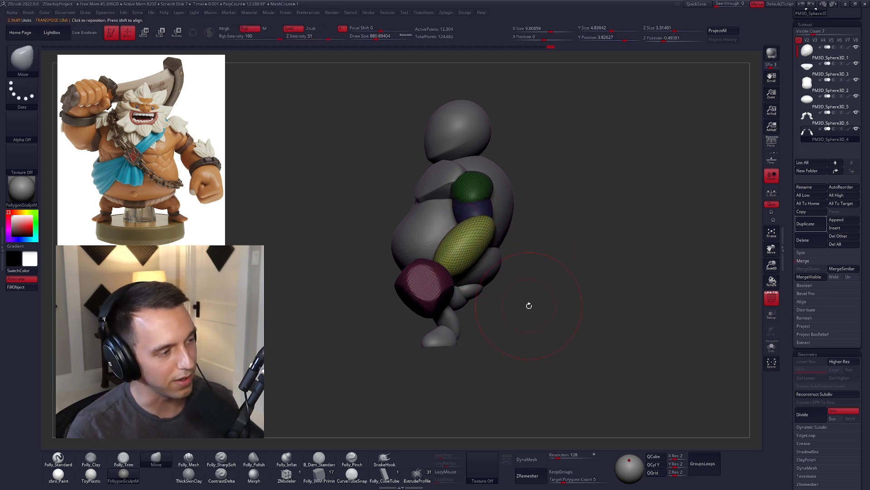
Step: Clear the arm mask, hide the polygroup display and adjust the arms with the Move brush at a draw size of about 810
left_click_drag(494, 272, 528, 277)
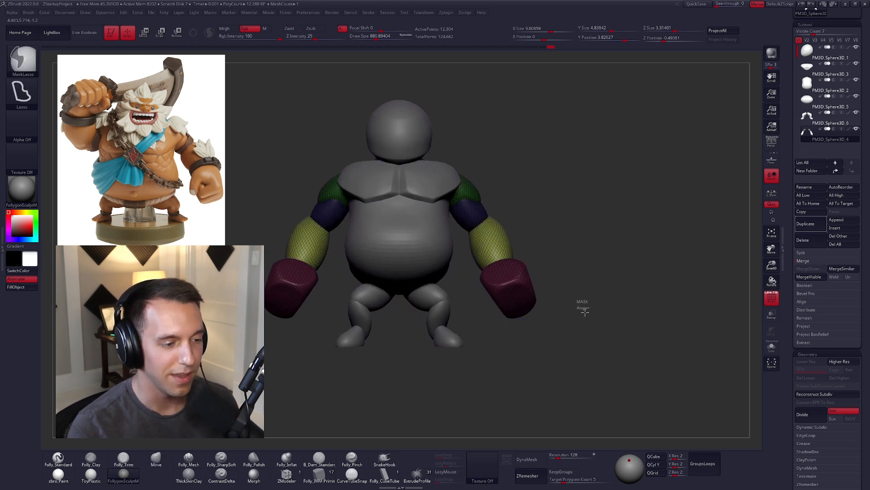
left_click_drag(580, 301, 593, 318, "ctrl")
left_click_drag(594, 318, 623, 338, "alt")
key("shift+f")
key("bracketright")
mouse_move(566, 284)
left_mouse_down("alt")
mouse_move(577, 313)
mouse_move(551, 303)
mouse_move(547, 285)
mouse_move(555, 293)
mouse_move(551, 325)
left_mouse_up("alt")
mouse_move(551, 325)
right_mouse_down()
mouse_move(539, 310)
mouse_move(521, 333)
right_mouse_up()
key("space")
left_click_drag(544, 290, 539, 290)
mouse_move(558, 313)
right_mouse_down()
mouse_move(518, 300)
mouse_move(531, 290)
mouse_move(529, 311)
mouse_move(456, 295)
mouse_move(336, 303)
right_mouse_up()
Step: Isolate the belly, divide it once, turn on double-sided display and hide its lower part with a lasso selection
left_click(502, 233, "alt")
right_click_drag(501, 232, 469, 248, "shift")
key("alt+shift+s")
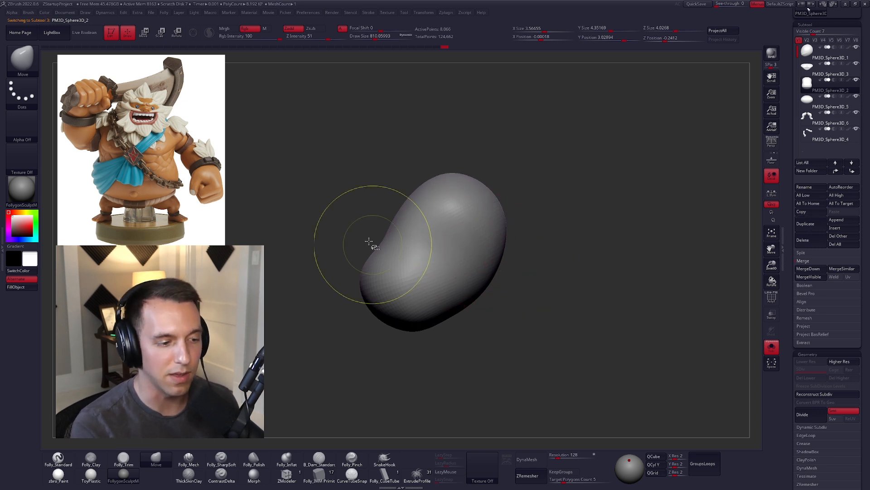
key("ctrl+d")
key("ctrl+f")
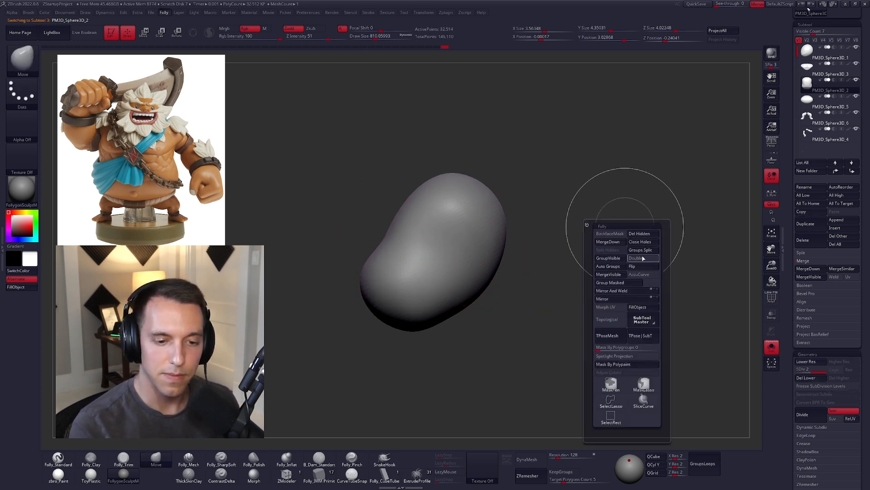
mouse_move(322, 265)
left_mouse_down("ctrl+shift")
mouse_move(320, 247)
mouse_move(517, 334)
mouse_move(431, 309)
left_mouse_up("ctrl+shift")
left_click_drag(554, 254, 601, 221, "ctrl+shift")
Step: Delete the belly's lower subdivision level, split its hidden lower part into a separate subtool and show the whole figure
key("ctrl+f")
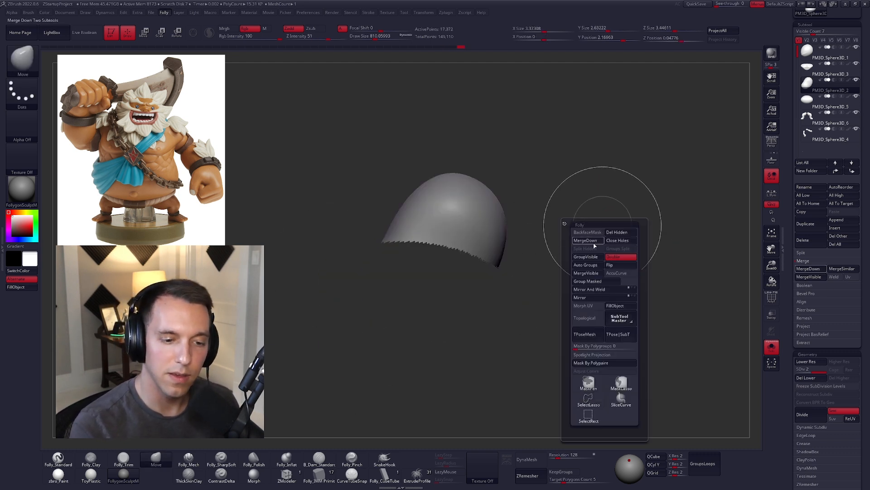
left_click(638, 269)
key("ctrl+f")
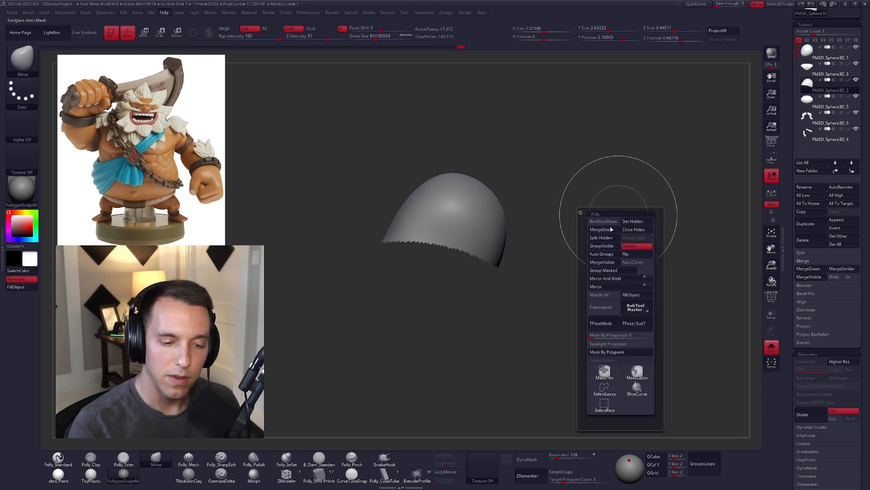
left_click(610, 240)
key("shift+s")
left_click_drag(655, 209, 628, 258)
Step: Close the upper torso piece's hole, DynaMesh it at resolution 128, and smooth its cut edge in isolation
key("ctrl+f")
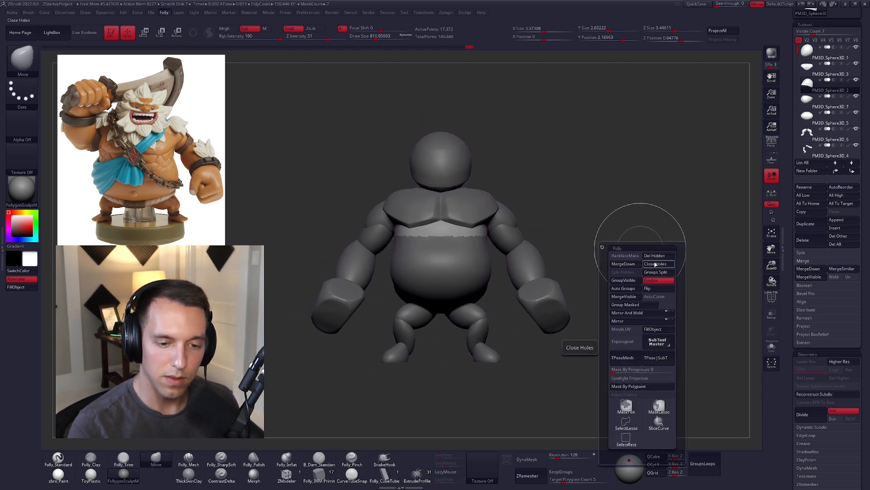
left_click(657, 268)
left_click(532, 460)
key("shift+s")
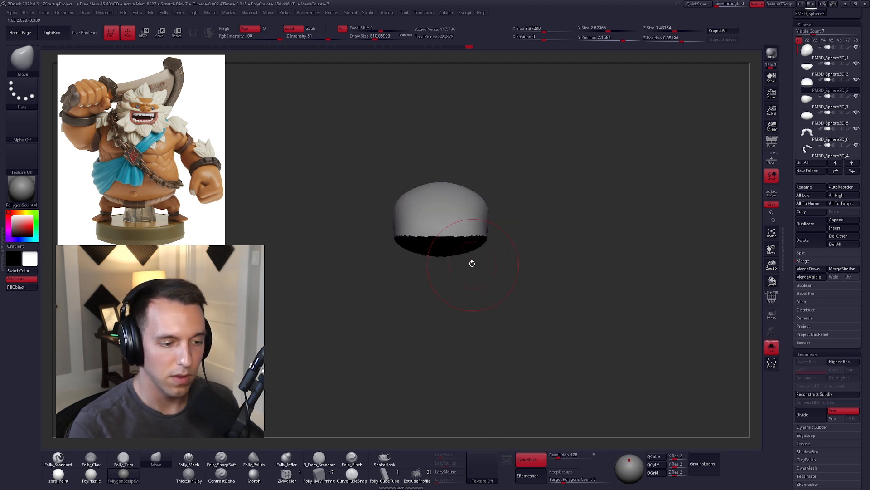
left_click_drag(470, 239, 454, 246, "shift")
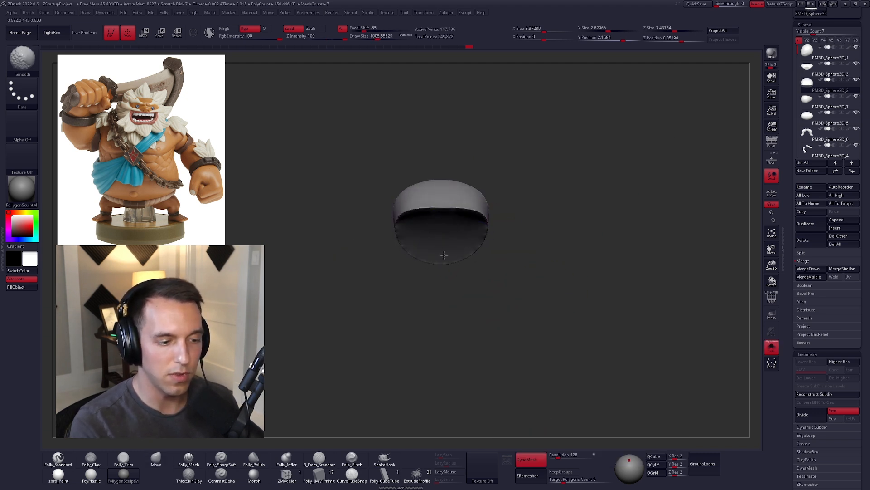
left_click_drag(509, 233, 521, 245, "ctrl")
Step: Return to the Move brush, update the upper torso's DynaMesh and ZRemesh it with a target polygon count of 1
key("b")
key("m")
key("v")
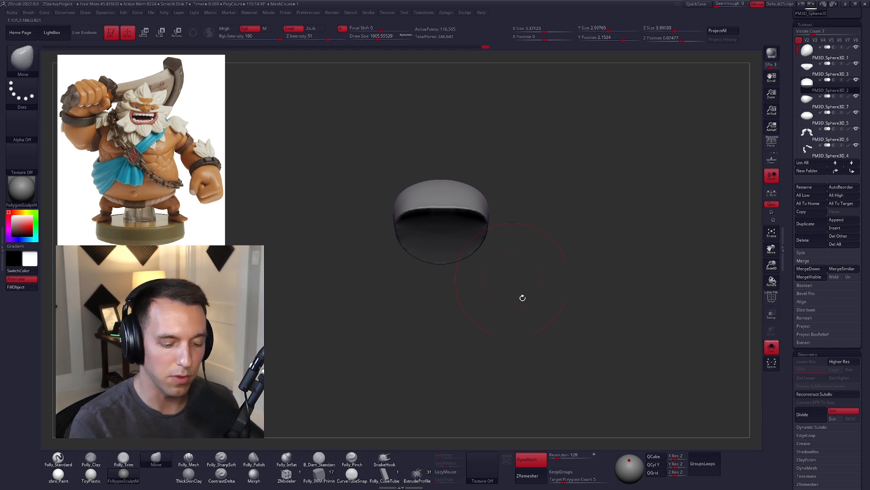
left_click_drag(542, 402, 606, 291, "ctrl")
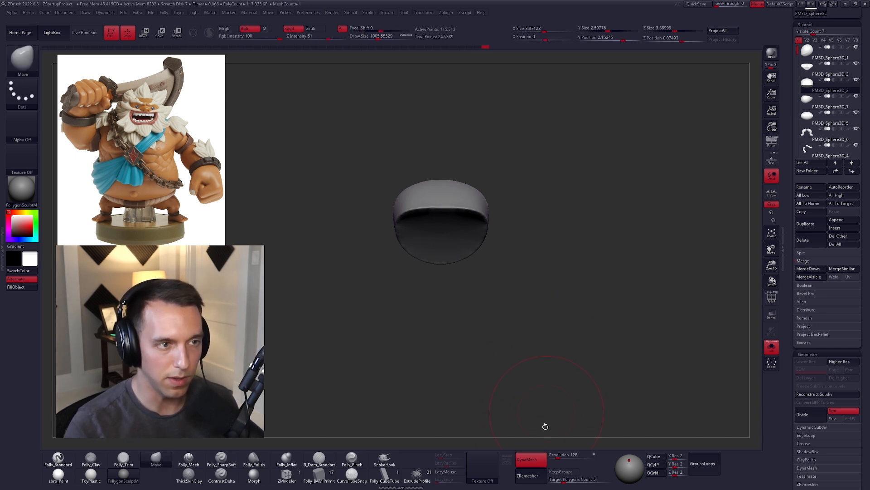
left_click_drag(563, 481, 555, 482)
left_click(538, 475)
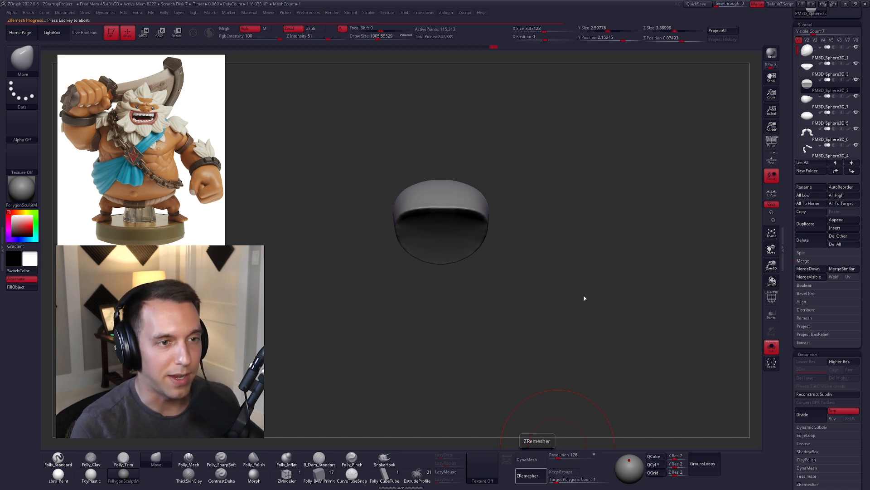
Step: Build up and round the underside of the upper torso piece with the Folly_Clay brush at a draw size of about 930
key("2")
key("s")
right_click_drag(461, 247, 457, 227)
key("s")
mouse_move(446, 244)
left_mouse_down()
mouse_move(450, 227)
mouse_move(431, 257)
left_mouse_up()
right_click_drag(442, 266, 464, 249)
left_click_drag(465, 248, 453, 266)
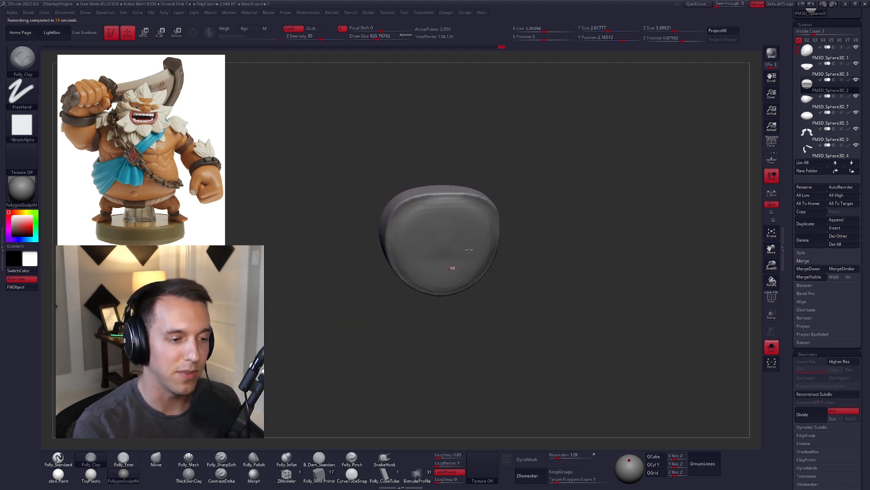
right_click_drag(452, 266, 433, 259)
mouse_move(433, 259)
left_mouse_down("shift")
mouse_move(420, 257)
mouse_move(474, 245)
left_mouse_up("shift")
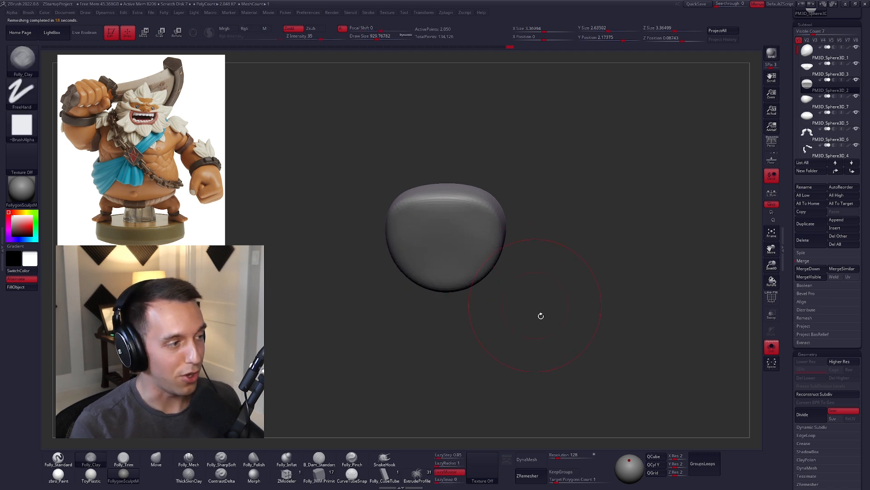
right_click_drag(534, 303, 556, 350, "shift")
Step: Select the lower belly piece, DynaMesh it at resolution 128, isolate it and smooth its jagged top edge
key("alt+s")
key("alt+Down")
left_click(527, 458)
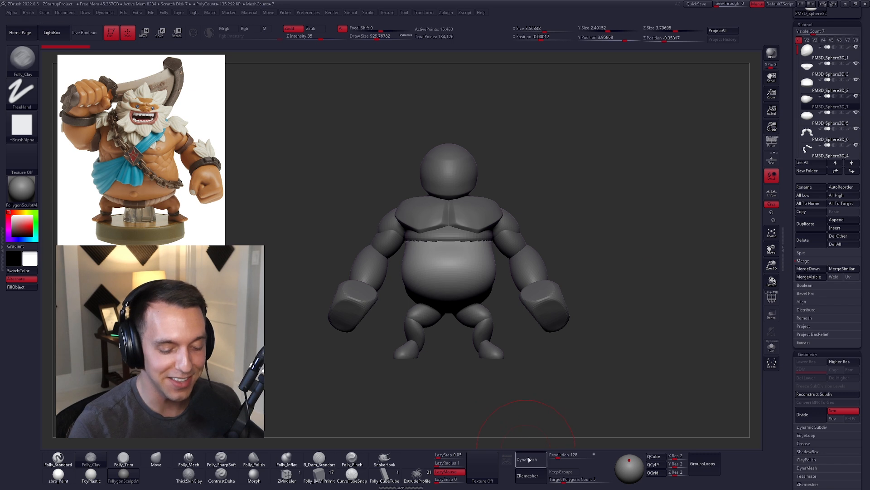
key("alt+s")
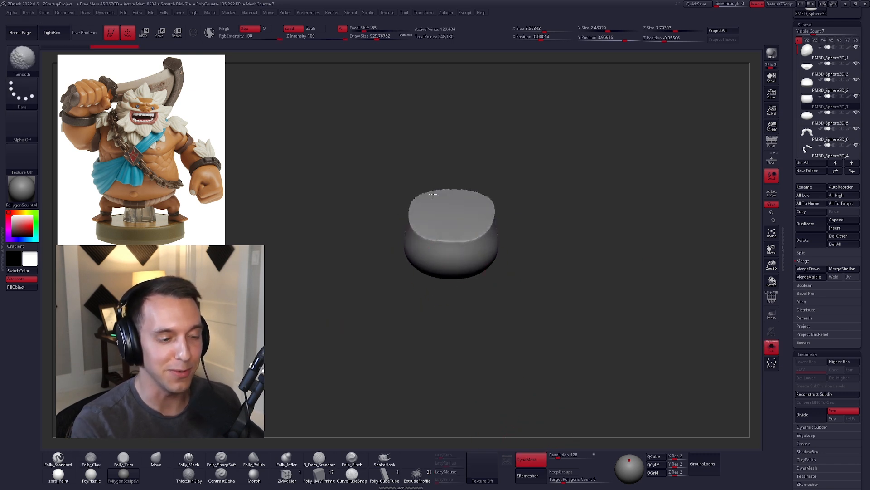
left_click_drag(469, 202, 455, 213, "shift")
mouse_move(456, 213)
right_mouse_down("ctrl")
mouse_move(461, 223)
mouse_move(505, 208)
mouse_move(563, 283)
right_mouse_up("ctrl")
right_click_drag(564, 283, 550, 252, "alt")
Step: Turn off DynaMesh for the lower belly and ZRemesh it with a target polygon count of 1
left_click(534, 464)
left_click(564, 480)
type("1")
key("Return")
left_click(534, 475)
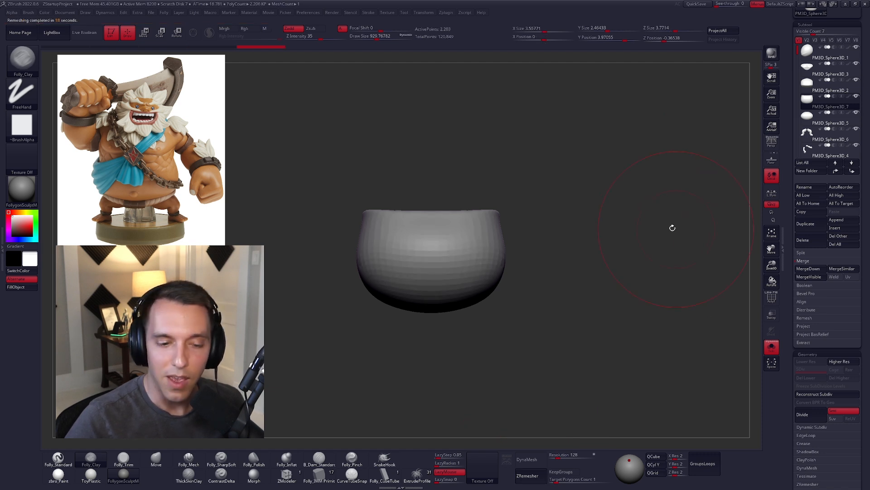
Step: Show the whole figure again and set the Folly_Clay brush's draw size to about 677
key("space")
left_click_drag(648, 222, 643, 222)
key("alt+s")
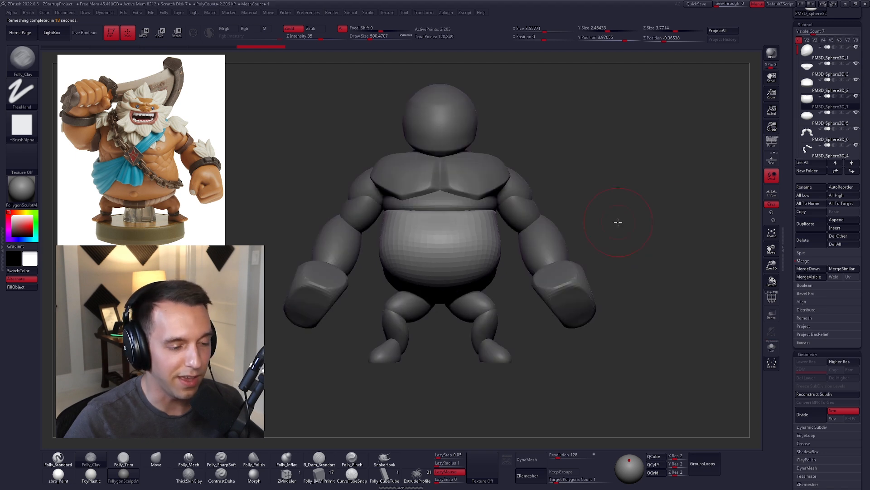
right_click_drag(458, 229, 482, 243, "alt")
key("s")
left_click_drag(481, 240, 483, 240)
right_click_drag(733, 185, 727, 213, "alt")
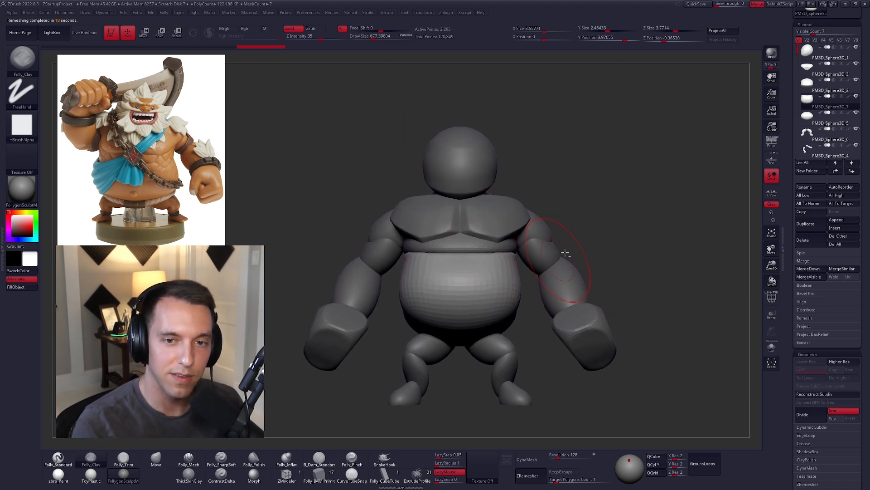
Step: Select the upper torso piece and pull in its lower side with the Move brush at a draw size of about 955
left_click(814, 86)
key("space")
left_click_drag(501, 252, 504, 252)
key("b")
key("m")
key("v")
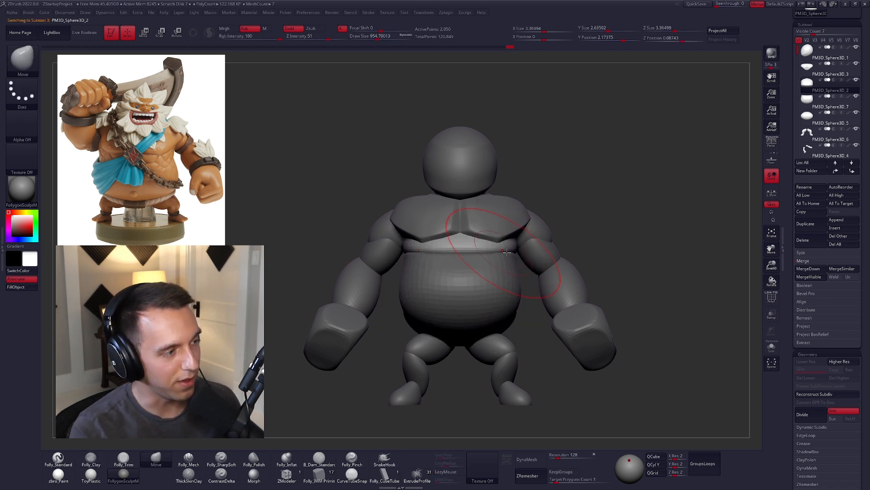
mouse_move(500, 267)
left_mouse_down()
mouse_move(510, 252)
mouse_move(481, 256)
left_mouse_up()
Step: Isolate the upper torso, reshape its lower edge with the Move brush at a draw size of about 881, and show the whole figure again
key("alt+s")
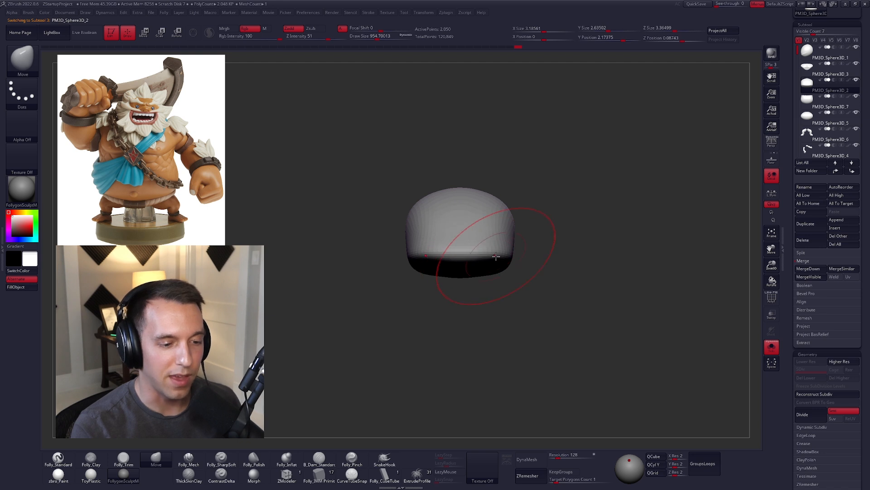
key("alt+s")
left_click_drag(528, 311, 511, 299)
right_click_drag(510, 300, 467, 306)
key("space")
left_click_drag(517, 257, 521, 257)
mouse_move(521, 268)
right_mouse_down()
mouse_move(534, 276)
mouse_move(468, 277)
right_mouse_up()
key("alt+s")
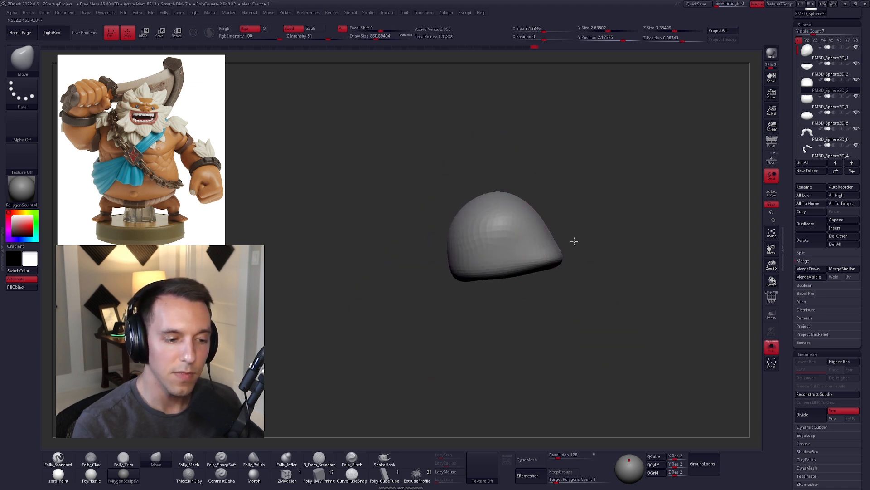
key("alt+s")
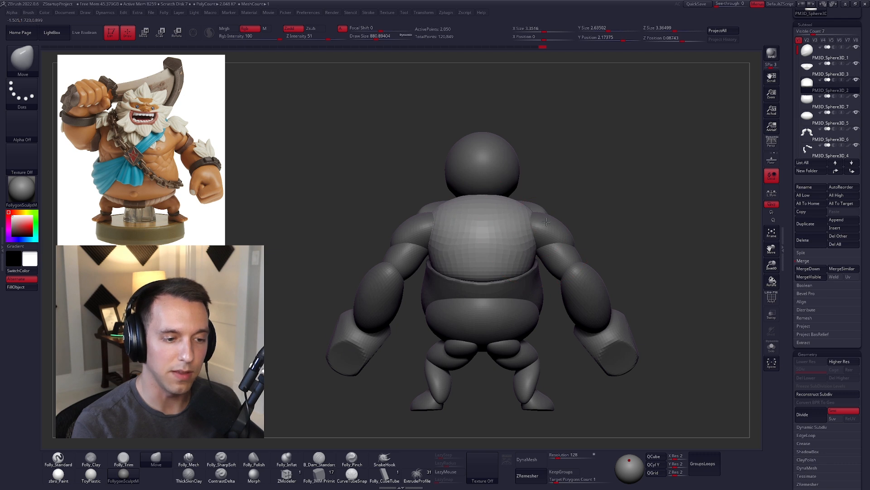
Step: Select and isolate the lower belly piece and adjust its top surface with the Move brush
right_click_drag(517, 268, 511, 291)
left_click(509, 277, "alt")
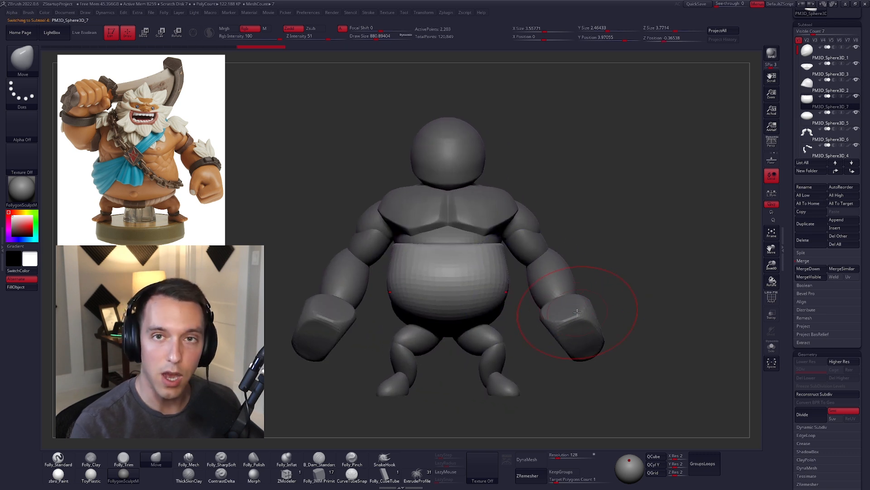
right_click_drag(609, 292, 606, 319)
key("alt+s")
right_click_drag(515, 278, 512, 309)
mouse_move(481, 254)
left_mouse_down("shift")
mouse_move(466, 196)
mouse_move(457, 194)
left_mouse_up("shift")
right_click_drag(465, 246, 472, 294)
Step: Display the lower belly's polyframe, close its holes, assign it a single polygroup, and return to the plain full-figure view
key("shift+f")
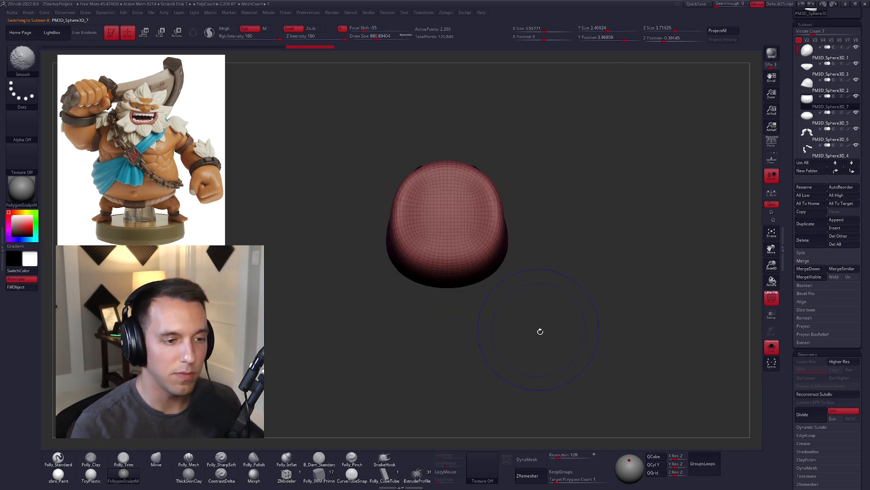
key("Tab")
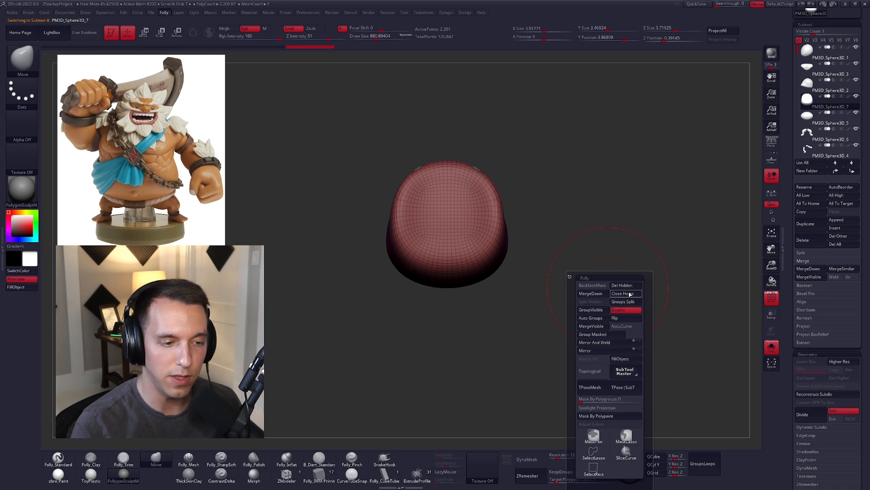
left_click(624, 296)
key("ctrl+w")
right_click_drag(596, 325, 562, 312)
key("shift+s")
key("shift+f")
Step: Pull in the upper side edge of the lower belly with the Move brush at a draw size of about 833
right_click_drag(497, 287, 458, 235, "shift")
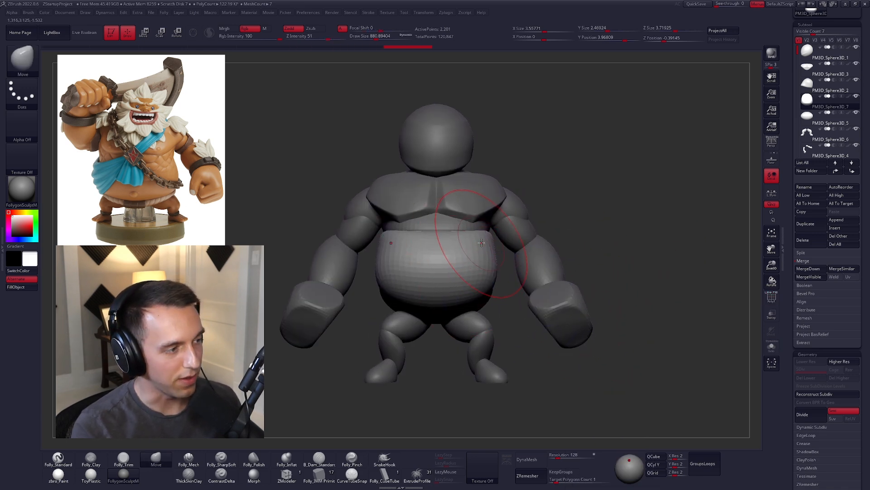
left_click_drag(484, 239, 479, 242)
right_click_drag(539, 272, 458, 249)
key("space")
left_click_drag(482, 235, 475, 235)
right_click_drag(445, 231, 475, 224)
left_click_drag(464, 235, 470, 229)
key("space")
mouse_move(473, 241)
right_mouse_down()
mouse_move(512, 236)
mouse_move(494, 247)
mouse_move(497, 260)
mouse_move(515, 268)
mouse_move(732, 179)
right_mouse_up()
Step: Hide the arms and reshape the back of the lower belly with the Move brush at a draw size of about 930
left_click(856, 145)
key("space")
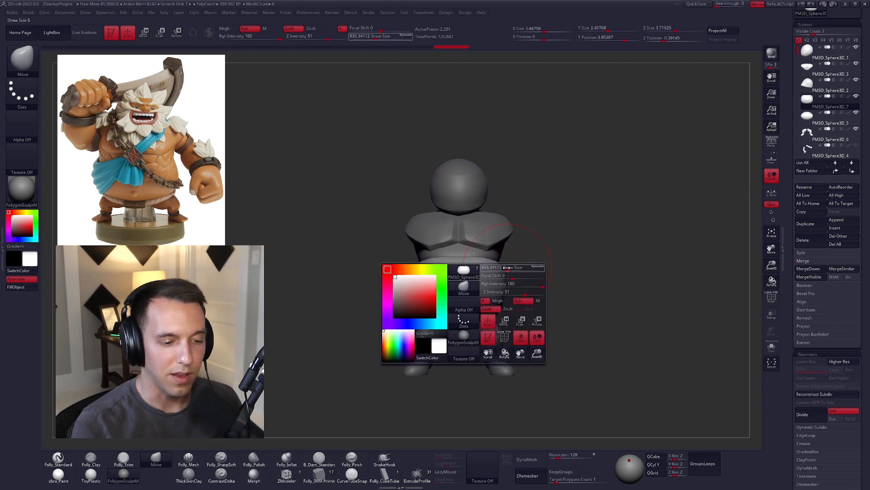
key("space")
right_click_drag(483, 296, 432, 280)
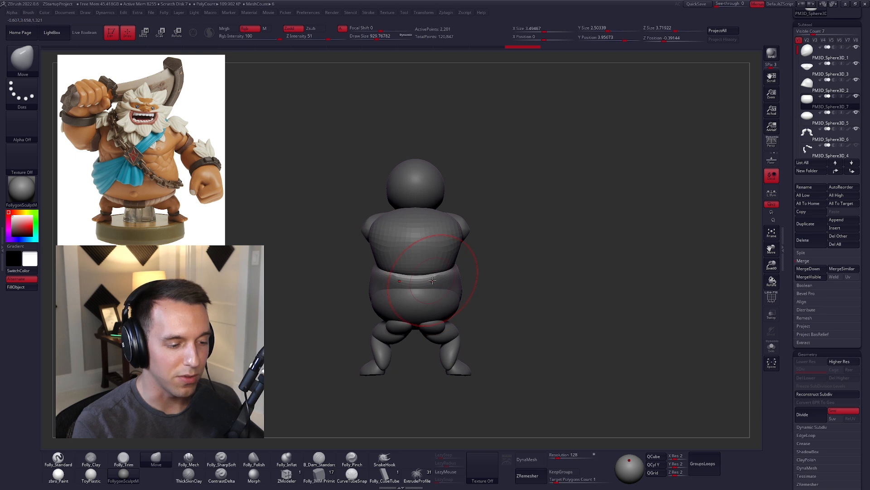
left_click_drag(428, 280, 430, 277)
right_click_drag(430, 278, 455, 313)
Step: Reduce the Move brush's draw size to about 881 and reshape the back and underside of the lower belly
key("space")
left_click_drag(455, 315, 447, 315)
mouse_move(512, 313)
right_mouse_down()
mouse_move(555, 327)
mouse_move(519, 320)
right_mouse_up()
key("space")
left_click_drag(446, 317, 455, 317)
mouse_move(529, 313)
right_mouse_down()
mouse_move(513, 326)
mouse_move(537, 328)
mouse_move(526, 317)
right_mouse_up()
key("space")
left_click_drag(445, 294, 440, 294)
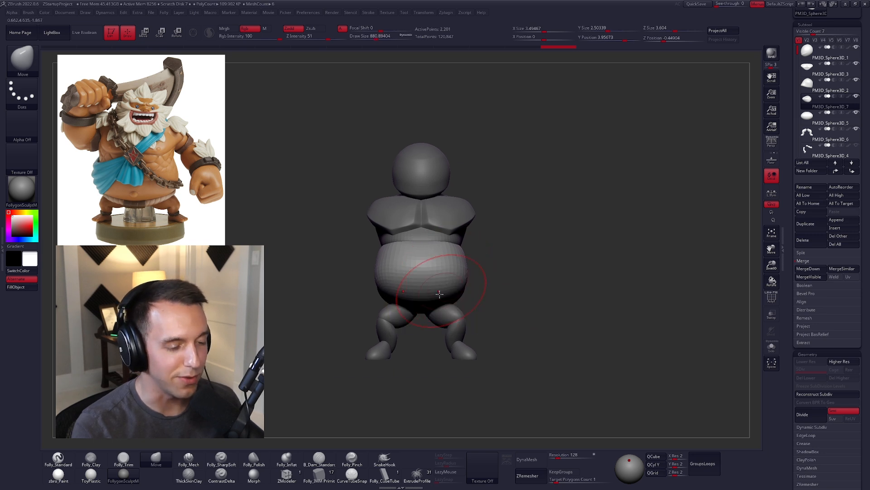
Step: Refine the front and sides of the belly, and ZRemesh both torso pieces with a target polygon count of 1
right_click_drag(442, 301, 444, 299)
left_click_drag(450, 286, 474, 284)
right_click_drag(491, 283, 494, 283)
mouse_move(479, 273)
right_mouse_down()
mouse_move(503, 286)
mouse_move(476, 283)
right_mouse_up()
left_click(530, 475)
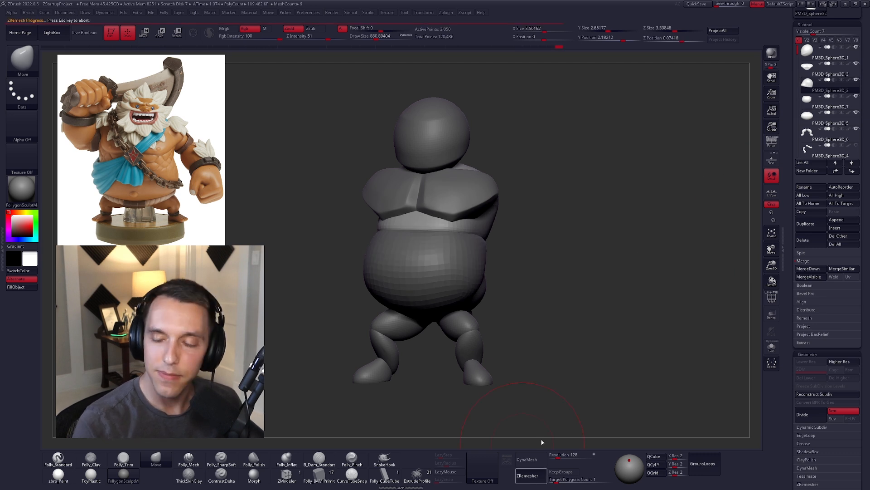
right_click_drag(592, 311, 614, 316, "alt")
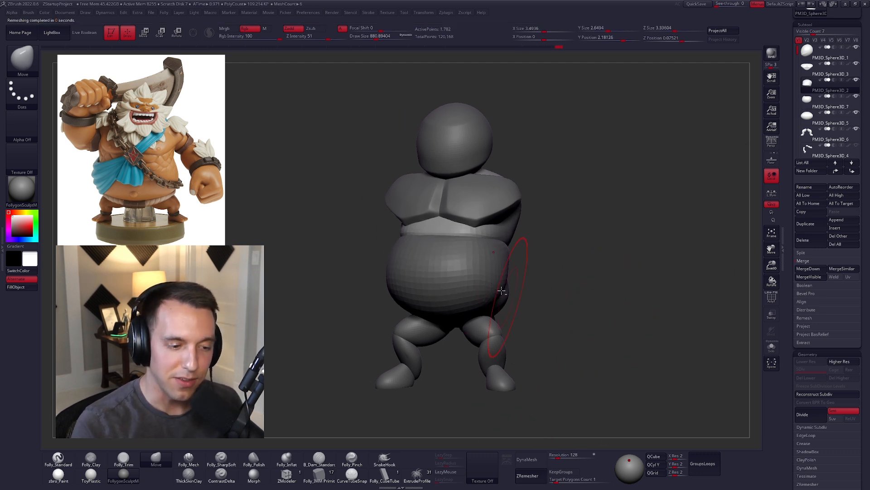
Step: Select the lower belly again and push its side and back into shape with the Move brush
left_click(494, 279, "alt")
right_click_drag(504, 277, 431, 274)
left_click_drag(541, 255, 543, 244)
mouse_move(543, 244)
right_mouse_down()
mouse_move(525, 265)
mouse_move(496, 264)
right_mouse_up()
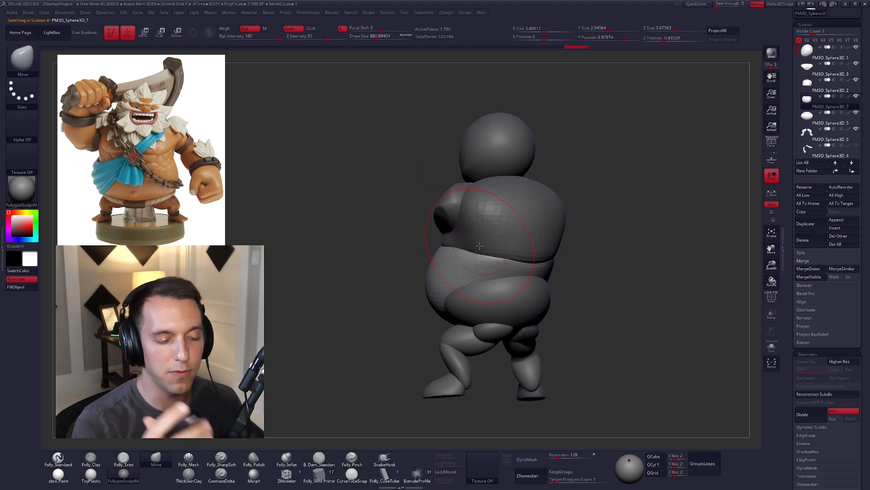
Step: Select the hip piece beneath the belly and adjust its shape from the side with the Move brush
left_click(490, 305, "alt")
right_click_drag(489, 305, 505, 291)
mouse_move(504, 292)
left_mouse_down()
mouse_move(515, 297)
mouse_move(501, 306)
left_mouse_up()
key("s")
left_click_drag(445, 324, 444, 327)
right_click_drag(444, 326, 448, 294)
Step: Set the Move brush's draw size to about 980 and shape the hip piece into a wedge rising towards the back
key("space")
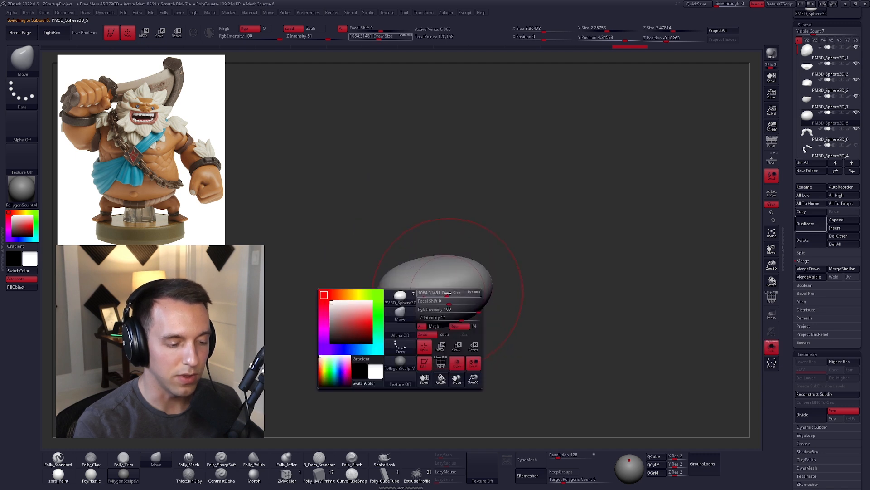
key("5")
mouse_move(399, 296)
left_mouse_down()
mouse_move(480, 286)
mouse_move(448, 291)
left_mouse_up()
left_click(540, 272)
key("4")
mouse_move(449, 289)
right_mouse_down()
mouse_move(459, 318)
mouse_move(443, 306)
right_mouse_up()
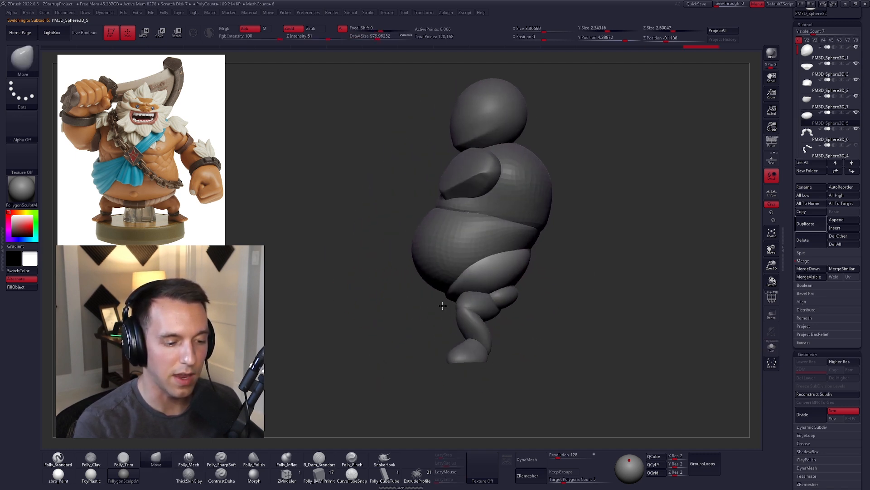
Step: Flatten and even out the hip piece with the Folly_Mech brush, checking it isolated and with the surrounding body
left_click_drag(448, 300, 445, 297)
key("5")
right_click_drag(448, 293, 446, 285)
key("alt+s")
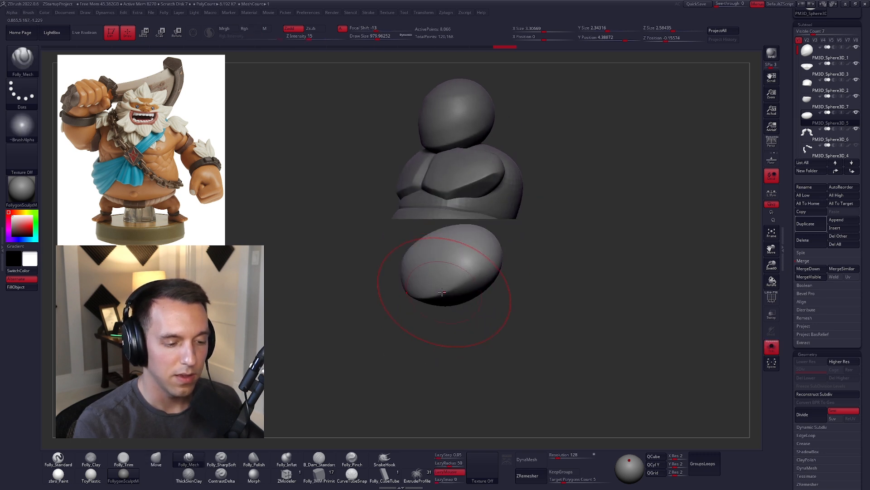
key("alt+s")
right_click_drag(525, 238, 469, 280)
left_click_drag(586, 225, 588, 224)
right_click_drag(573, 249, 531, 245)
left_click_drag(544, 244, 618, 213)
mouse_move(503, 261)
right_mouse_down()
mouse_move(541, 270)
mouse_move(485, 290)
right_mouse_up()
left_click(529, 282, "alt")
right_click_drag(532, 268, 484, 240)
Step: Select the legs piece and enlarge the buttock forms with the Move brush, starting at a draw size of about 699
key("w")
left_click(480, 271, "ctrl")
key("q")
key("b")
key("m")
key("v")
mouse_move(467, 279)
right_mouse_down()
mouse_move(451, 262)
mouse_move(452, 273)
right_mouse_up()
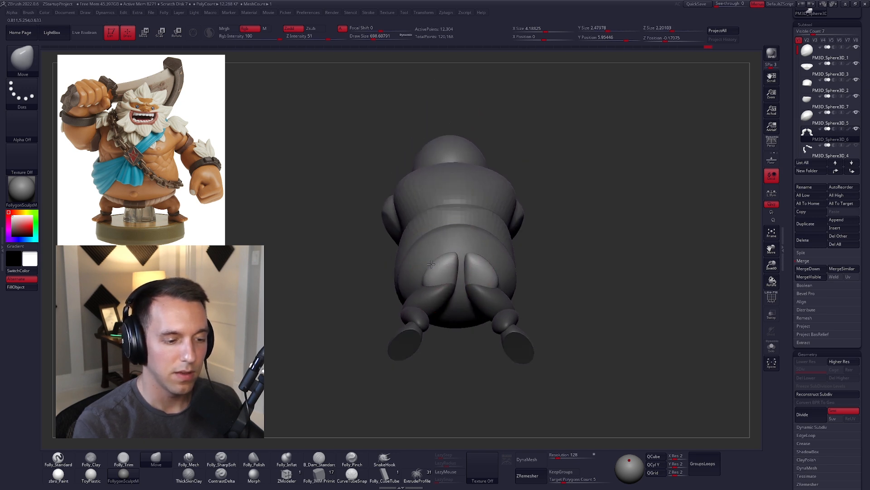
right_click_drag(454, 270, 485, 235)
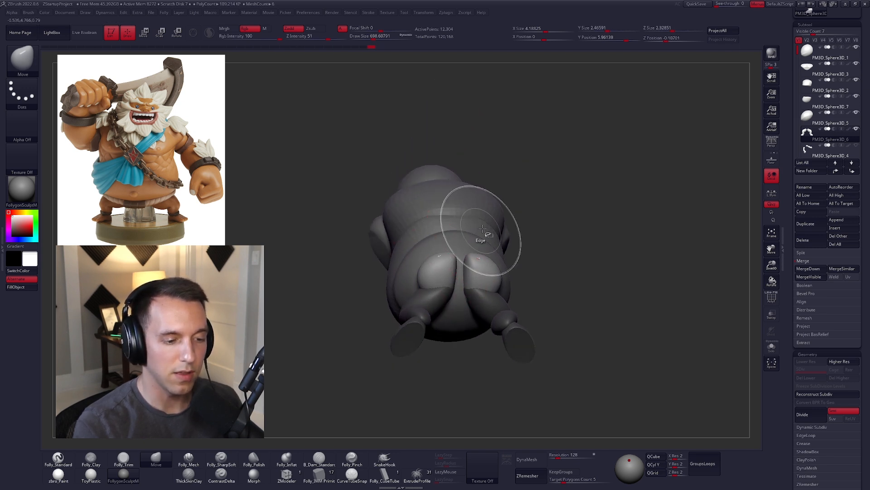
key("space")
left_click_drag(477, 245, 483, 245)
mouse_move(485, 243)
right_mouse_down()
mouse_move(468, 275)
mouse_move(472, 258)
mouse_move(499, 290)
mouse_move(508, 267)
mouse_move(490, 243)
mouse_move(524, 263)
mouse_move(520, 287)
mouse_move(467, 281)
right_mouse_up()
Step: Round out the buttocks with the Folly_Mech brush at a draw size of about 787
right_click(497, 263)
key("5")
key("space")
left_click_drag(474, 264, 467, 267)
mouse_move(466, 268)
right_mouse_down()
mouse_move(470, 279)
mouse_move(463, 278)
right_mouse_up()
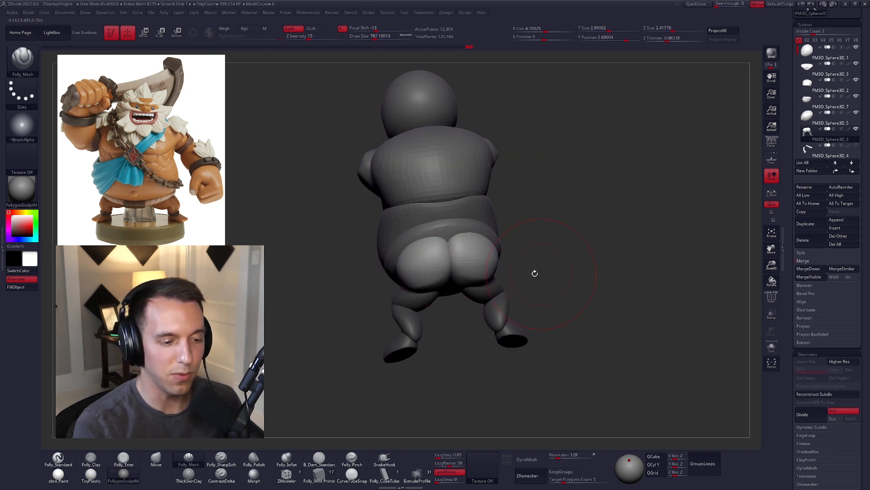
right_click_drag(535, 273, 457, 277)
mouse_move(398, 308)
right_mouse_down()
mouse_move(448, 285)
mouse_move(509, 278)
mouse_move(505, 291)
mouse_move(465, 292)
right_mouse_up()
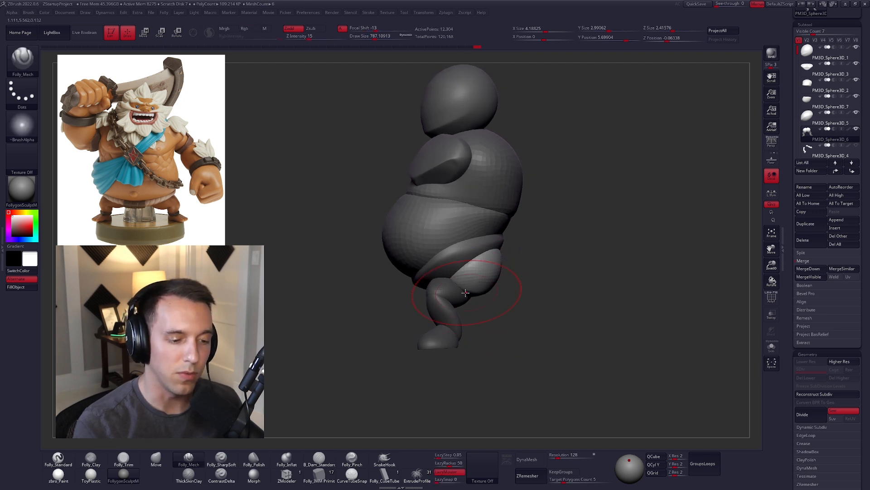
Step: Reshape the buttocks' outer and lower contours with the Move brush at a draw size of about 636
key("b")
key("m")
key("v")
left_click_drag(461, 287, 457, 289)
right_click_drag(563, 339, 507, 334)
key("space")
left_click_drag(478, 279, 499, 262)
right_click_drag(504, 290, 492, 244)
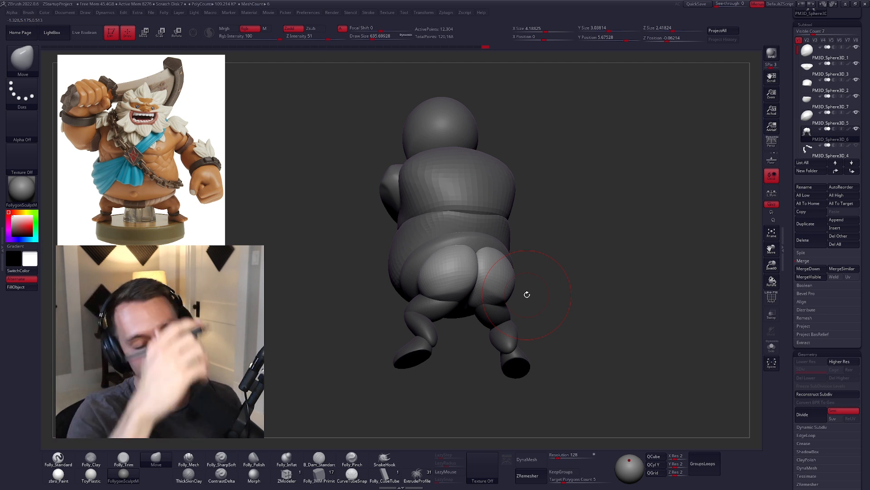
Step: Refine the lower buttocks and central crease with the Folly_Mech brush at a draw size of about 447, smoothing the surface
key("space")
left_click_drag(446, 316, 441, 316)
right_click_drag(447, 316, 448, 297)
right_click_drag(449, 296, 463, 290, "ctrl")
key("5")
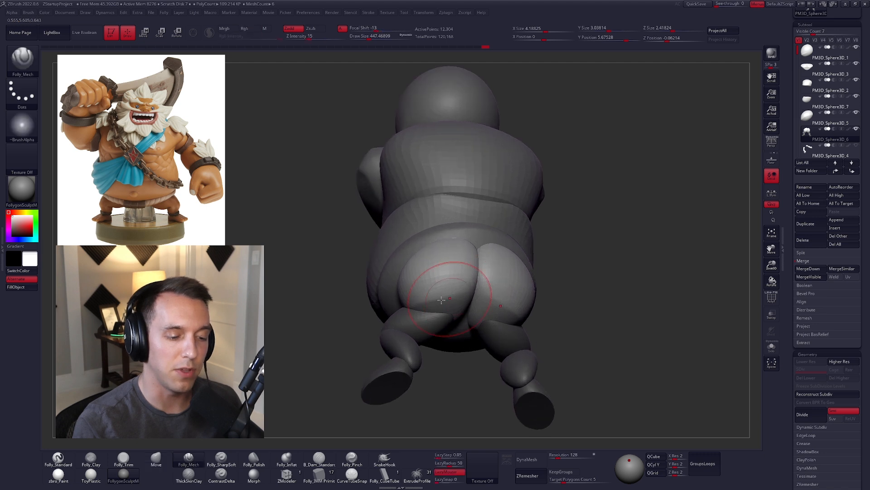
right_click_drag(484, 253, 460, 295)
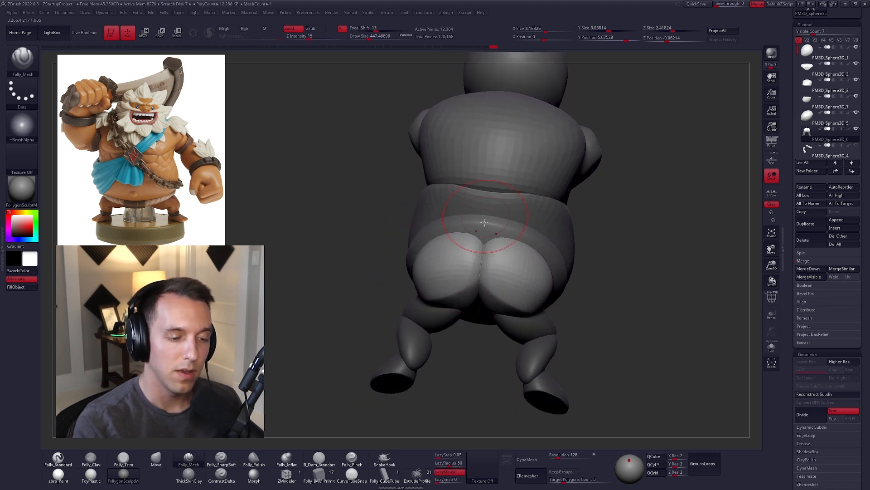
right_click_drag(485, 213, 436, 292)
key("shift")
left_click_drag(435, 293, 438, 287, "shift")
right_click_drag(439, 284, 461, 277)
left_click_drag(444, 260, 446, 267, "shift")
Step: Display the legs' polyframe and mask the leg segments to give them separate polygroups
right_click_drag(445, 269, 513, 285)
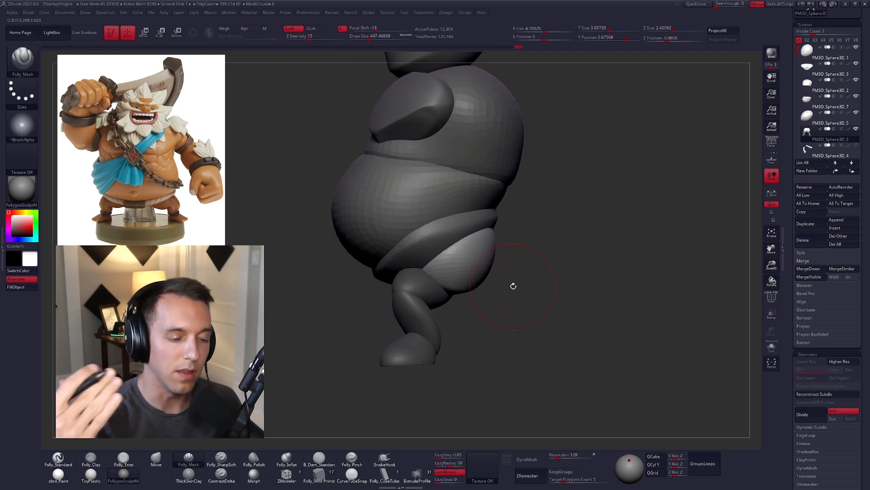
mouse_move(489, 303)
right_mouse_down()
mouse_move(495, 309)
mouse_move(503, 288)
right_mouse_up()
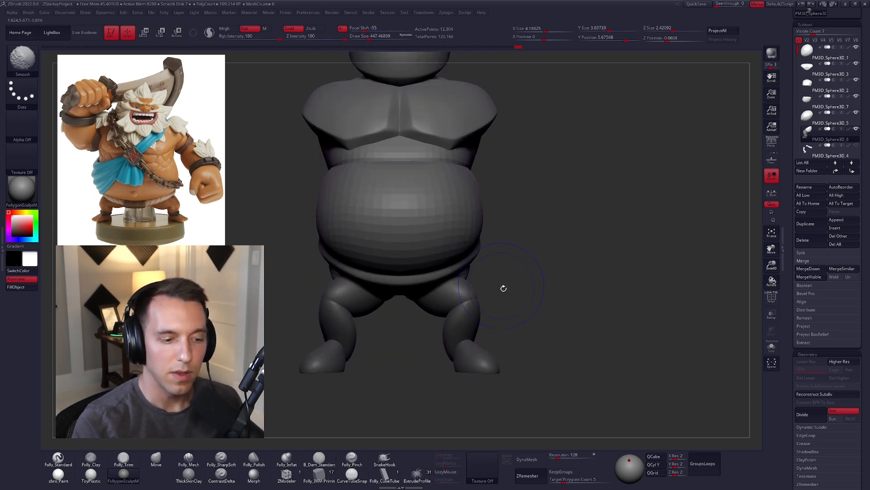
key("shift+f")
right_click_drag(538, 311, 528, 279, "shift")
key("w")
left_click_drag(474, 294, 501, 281, "ctrl")
left_click(552, 306, "ctrl")
key("ctrl+w")
left_click(492, 268, "ctrl")
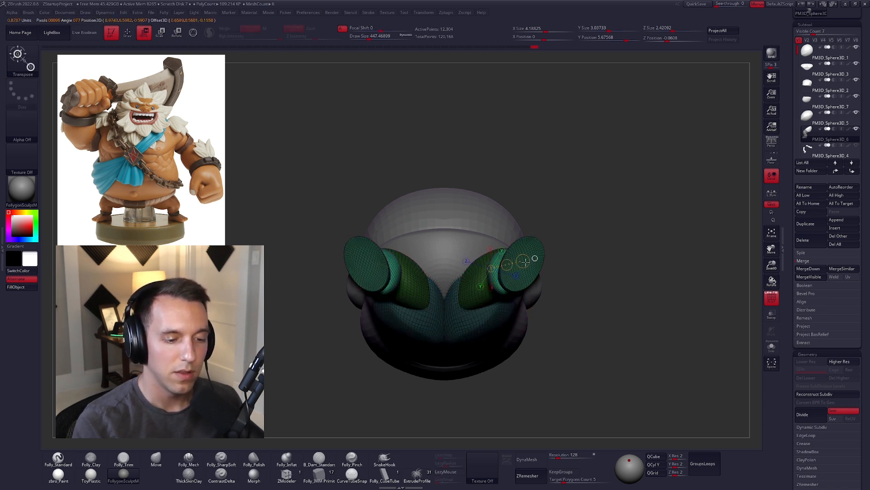
left_click(554, 299, "ctrl")
key("ctrl+w")
left_click(479, 319, "ctrl")
left_click(553, 300, "ctrl")
Step: Rotate the masked leg segments so the legs stand closer together
key("r")
mouse_move(464, 305)
left_mouse_down()
mouse_move(578, 240)
mouse_move(546, 212)
mouse_move(500, 374)
mouse_move(519, 372)
left_mouse_up()
key("q")
mouse_move(534, 320)
left_mouse_down("shift")
mouse_move(560, 365)
mouse_move(563, 319)
mouse_move(550, 389)
left_mouse_up("shift")
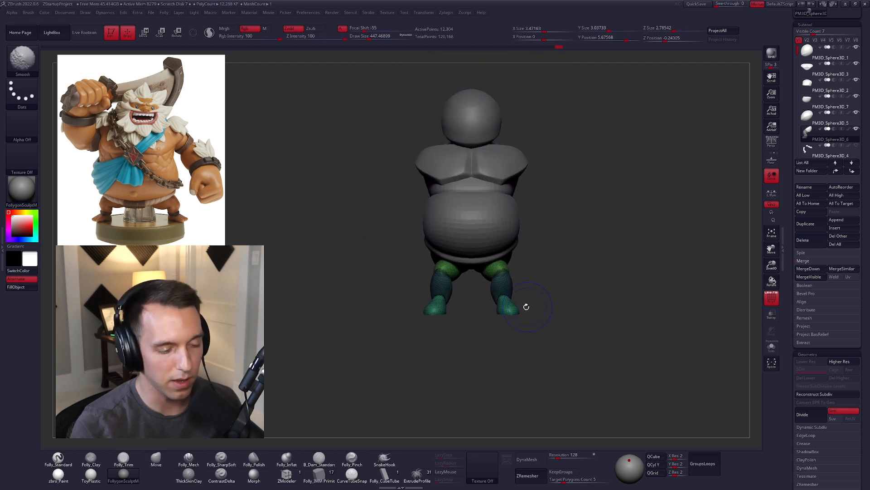
Step: Rotate the lower legs outward into a wider stance, hide the polyframe and return to the Move brush
left_click_drag(524, 305, 503, 239)
key("r")
mouse_move(493, 310)
left_mouse_down()
mouse_move(535, 271)
mouse_move(544, 275)
mouse_move(490, 312)
mouse_move(533, 244)
mouse_move(546, 246)
mouse_move(552, 356)
left_mouse_up()
key("w")
key("q")
key("shift+f")
key("b")
key("m")
key("v")
left_click_drag(561, 296, 572, 317, "ctrl")
left_click_drag(575, 326, 553, 383, "alt")
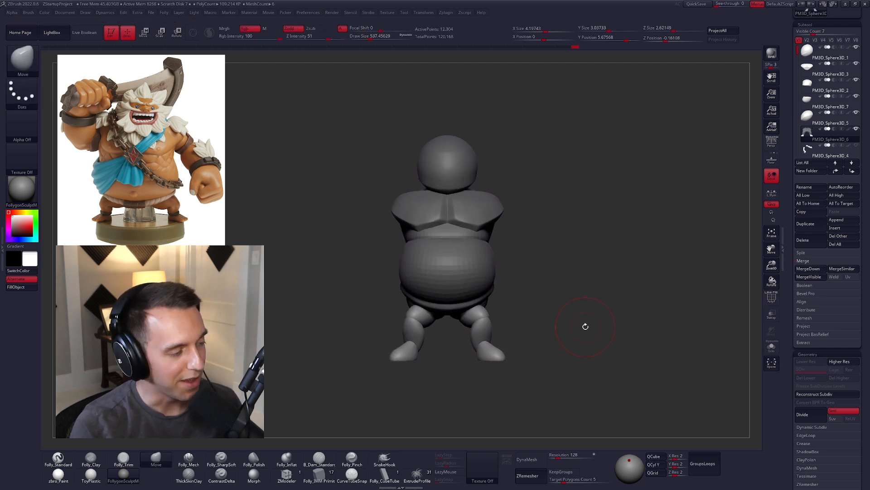
Step: Show the arms again and ZRemesh the remaining body pieces with a target polygon count of 1
left_click(856, 145)
left_click_drag(569, 263, 505, 315)
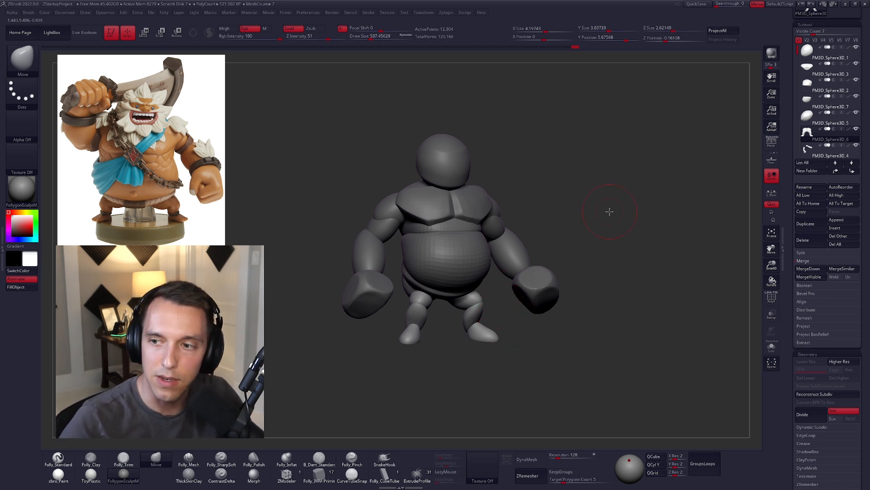
left_click(527, 476)
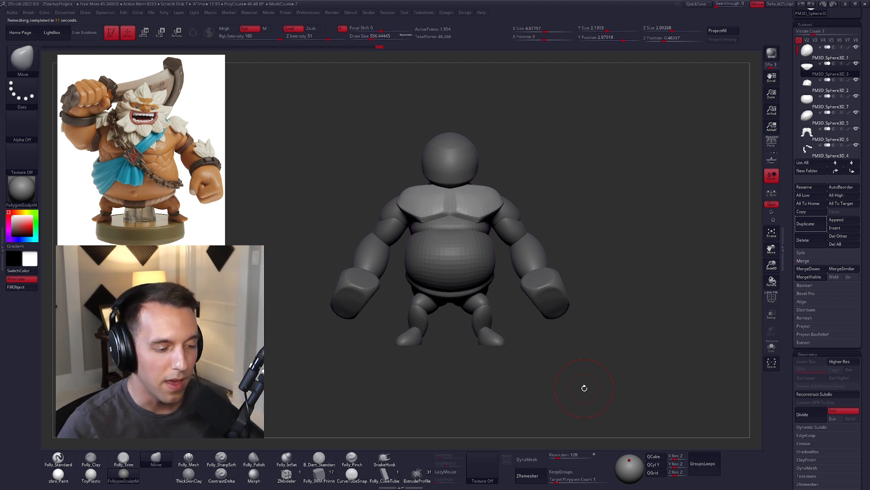
left_click_drag(572, 317, 591, 338)
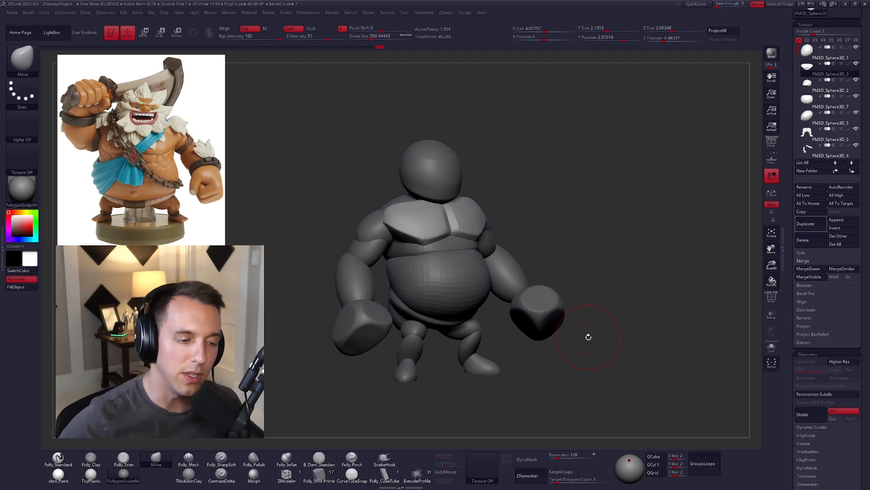
left_click_drag(572, 196, 531, 210)
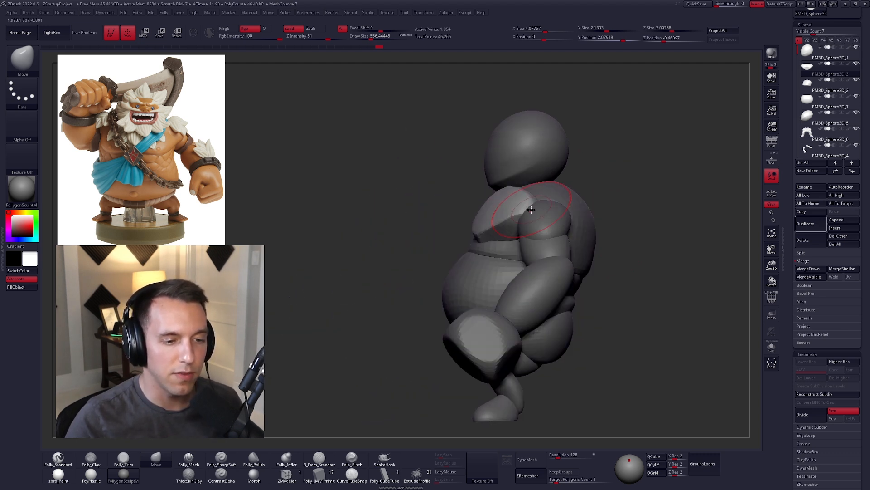
Step: Widen the chest piece with the Move brush so its outer edges reach over the shoulders
key("space")
left_click_drag(530, 209, 533, 209)
mouse_move(526, 208)
right_mouse_down()
mouse_move(549, 220)
mouse_move(537, 207)
right_mouse_up()
left_click_drag(538, 207, 542, 209)
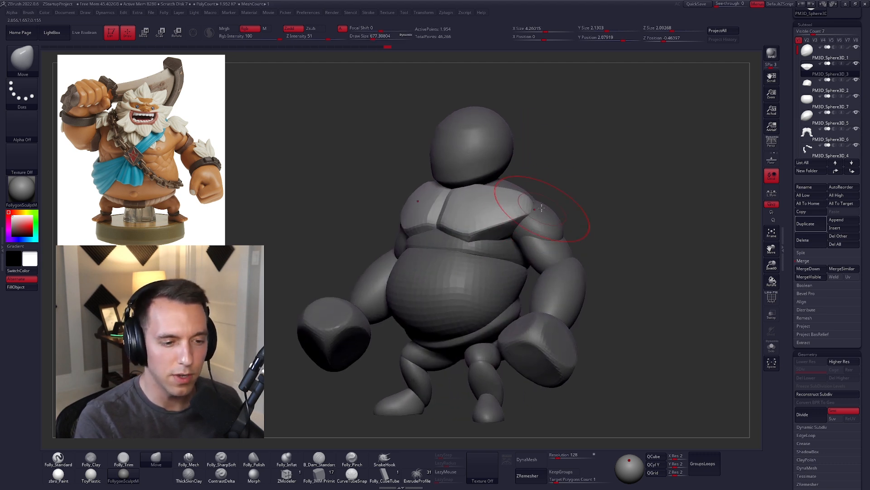
right_click_drag(539, 208, 538, 205)
key("space")
left_click_drag(530, 203, 516, 185)
mouse_move(516, 185)
right_mouse_down()
mouse_move(585, 177)
mouse_move(516, 188)
right_mouse_up()
key("space")
left_click_drag(516, 188, 512, 188)
right_click_drag(516, 188, 581, 186)
right_click_drag(524, 189, 507, 196)
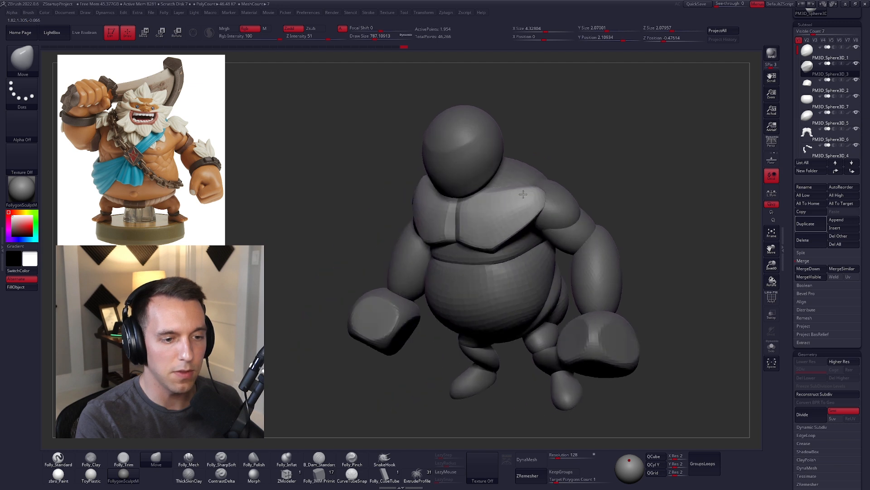
Step: Refine the outer corners of the chest piece where they meet the shoulders, using the Move brush
mouse_move(504, 173)
left_mouse_down("ctrl+alt")
mouse_move(553, 242)
mouse_move(597, 156)
left_mouse_up("ctrl+alt")
left_click(535, 195, "ctrl")
left_click(535, 195, "ctrl")
right_click_drag(534, 195, 542, 192)
key("w")
left_click_drag(544, 196, 588, 302)
left_click_drag(565, 249, 566, 253)
left_click_drag(624, 235, 631, 243, "ctrl")
key("q")
left_click_drag(522, 195, 525, 191)
right_click_drag(524, 192, 548, 194)
key("space")
left_click_drag(509, 194, 508, 185)
mouse_move(505, 186)
right_mouse_down("shift")
mouse_move(482, 188)
mouse_move(490, 214)
right_mouse_up("shift")
right_click_drag(557, 221, 538, 222)
key("bracketright")
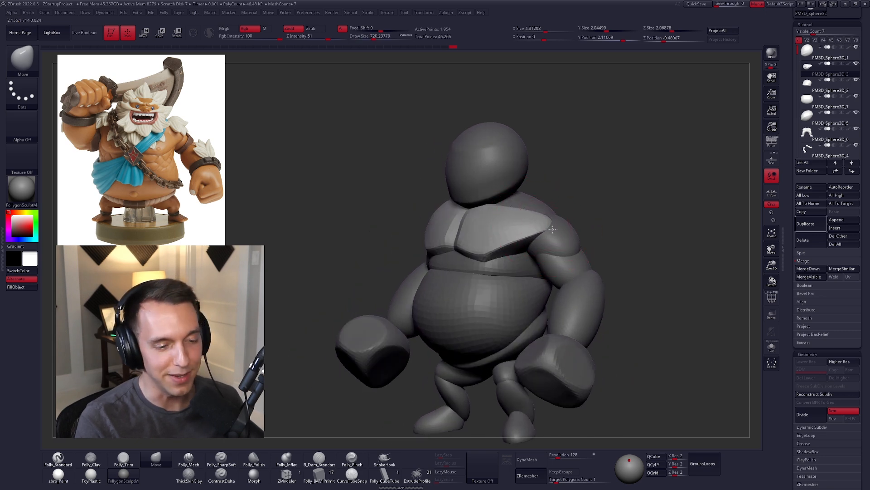
Step: Select the arms and reshape their shoulder segments to fit the torso with the Move brush
right_click_drag(549, 232, 503, 254)
left_click(497, 261, "alt")
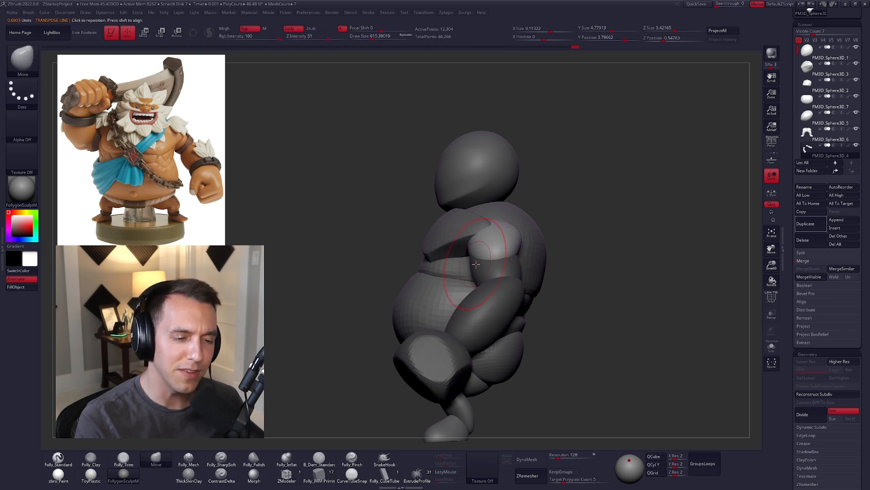
left_click(576, 248, "ctrl")
key("space")
left_click_drag(471, 266, 476, 266)
left_click(561, 237, "ctrl")
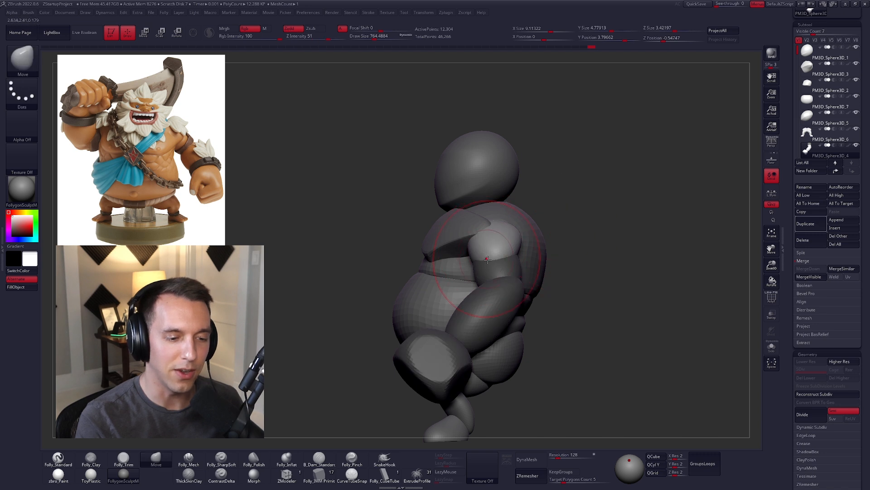
right_click_drag(497, 228, 430, 226)
left_click_drag(501, 225, 504, 234)
right_click_drag(539, 233, 514, 233)
key("space")
left_click_drag(514, 233, 509, 232)
Step: Work over the shoulder segments with the Folly_Mech brush and return to the Move brush
key("5")
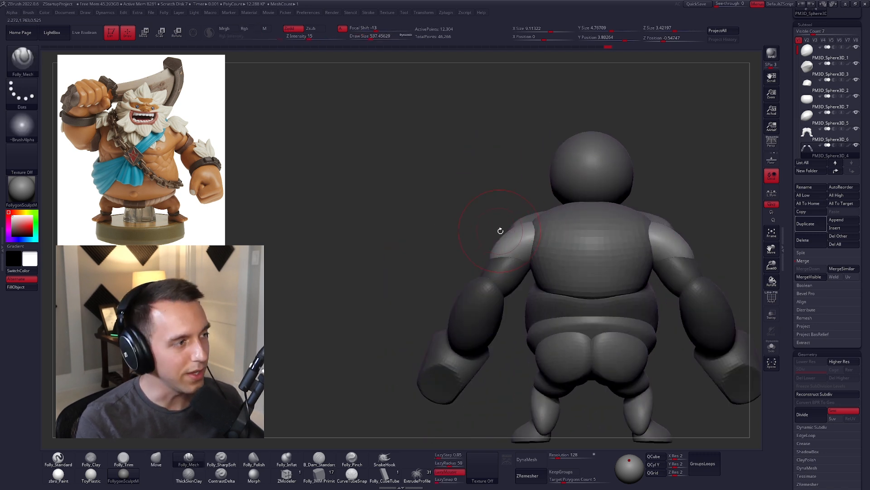
key("shift+alt+s")
mouse_move(442, 223)
right_mouse_down()
mouse_move(499, 220)
mouse_move(492, 260)
mouse_move(486, 226)
right_mouse_up()
left_click_drag(486, 225, 475, 238)
mouse_move(474, 237)
right_mouse_down()
mouse_move(505, 229)
mouse_move(507, 239)
right_mouse_up()
left_click_drag(472, 238, 532, 235)
key("shift+alt+s")
right_click_drag(509, 241, 492, 239)
key("4")
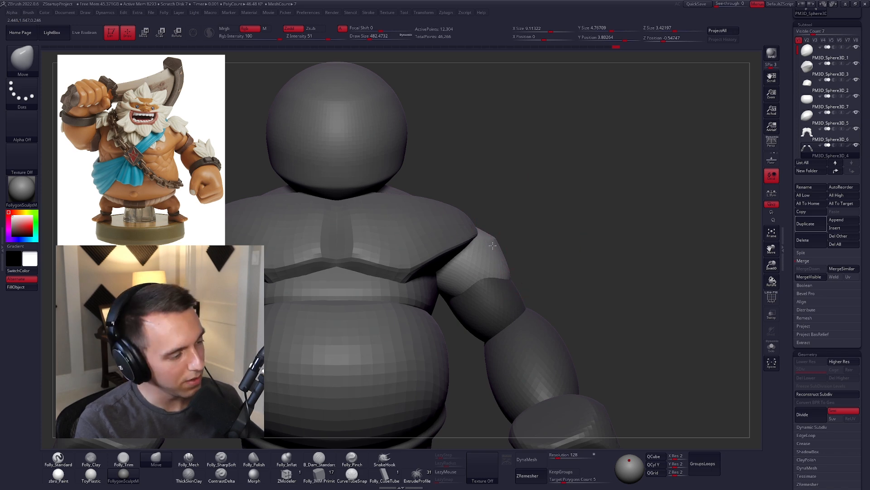
Step: Mask the arms except for the upper-arm segments below the shoulders and adjust those segments' form
right_click_drag(629, 317, 625, 284, "alt")
right_click_drag(583, 264, 568, 276, "ctrl")
key("w")
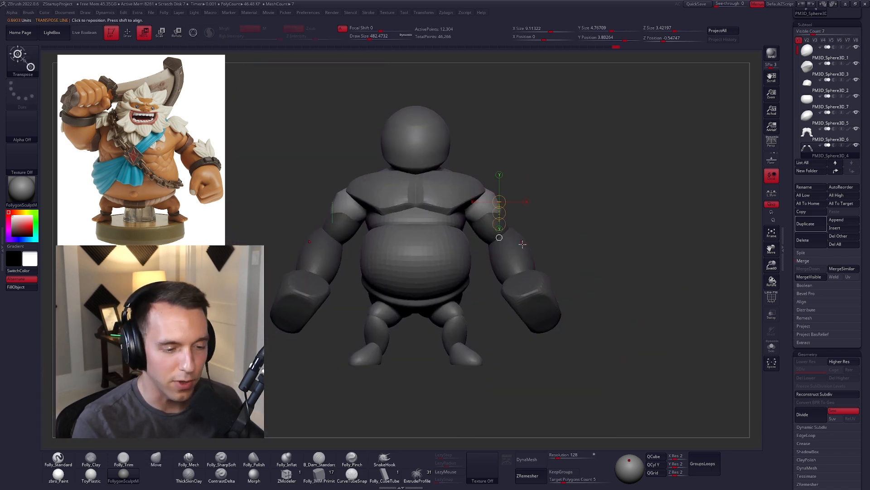
left_click(482, 226, "ctrl")
key("q")
right_click_drag(584, 245, 444, 263)
key("space")
left_click_drag(443, 264, 449, 266)
mouse_move(449, 266)
right_mouse_down()
mouse_move(429, 268)
mouse_move(458, 261)
right_mouse_up()
Step: Refine the unmasked upper-arm segments from behind with the Folly_Mech brush and switch back to the Move brush
key("5")
key("space")
left_click_drag(458, 261, 453, 261)
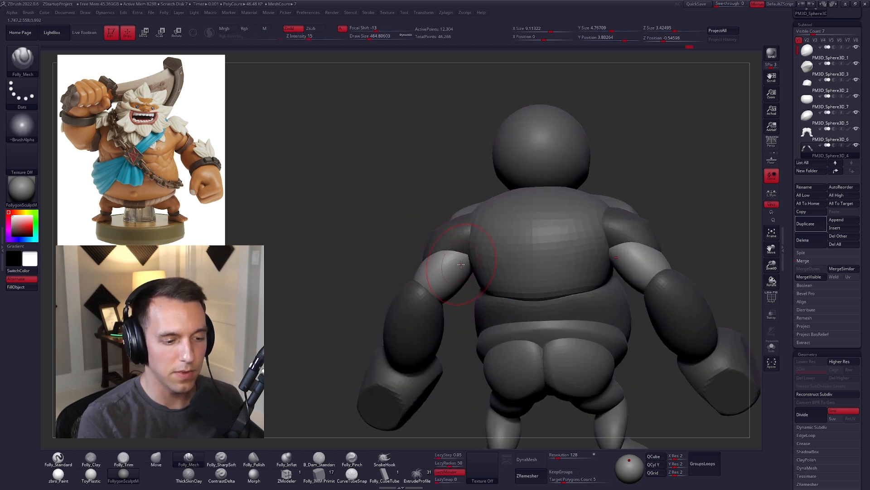
right_click_drag(377, 294, 445, 270)
key("space")
left_click_drag(387, 274, 428, 294)
key("4")
Step: Reshape the outer and rear contour of the upper-arm segments with the Move brush
mouse_move(444, 268)
right_mouse_down()
mouse_move(482, 266)
mouse_move(466, 252)
mouse_move(451, 260)
right_mouse_up()
right_click_drag(448, 263, 483, 278)
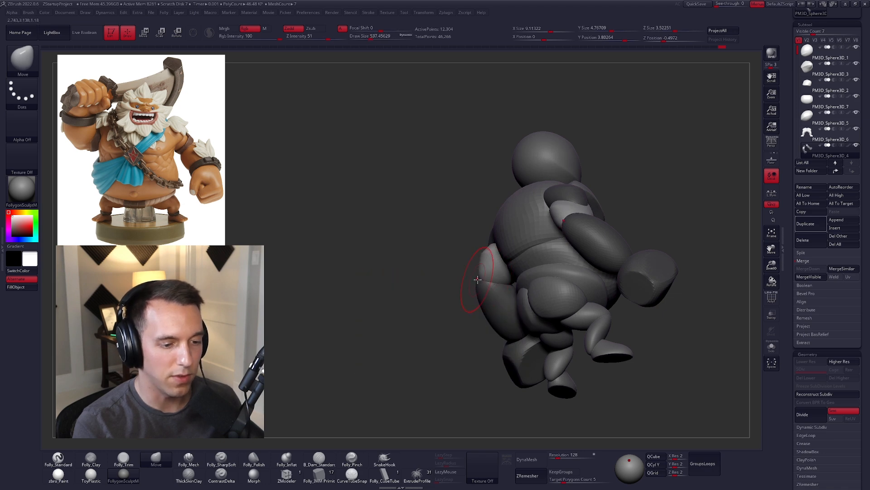
left_click_drag(478, 281, 479, 280)
right_click_drag(353, 274, 480, 273)
key("bracketleft")
left_click_drag(484, 274, 478, 277)
key("space")
right_click_drag(447, 276, 481, 308)
Step: Mask everything on the arms except the forearms and reshape the forearms with the Move brush
key("w")
left_click(451, 294, "ctrl")
key("q")
right_click_drag(435, 286, 428, 297)
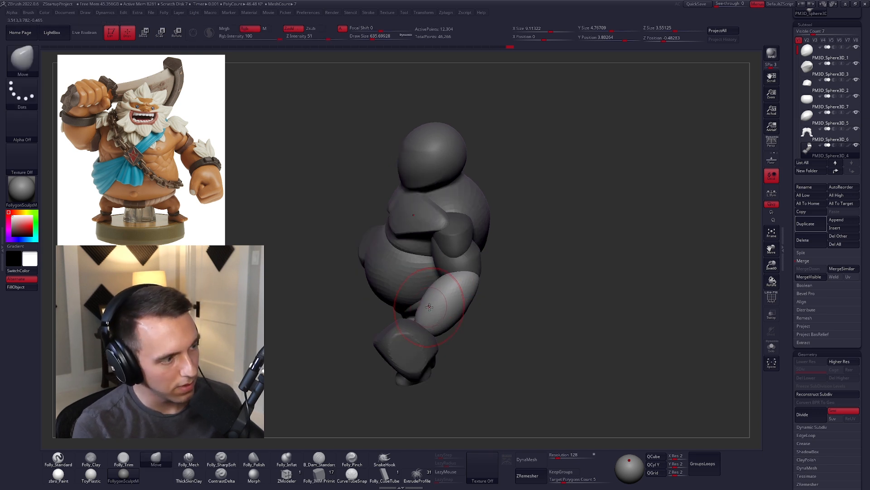
mouse_move(428, 313)
right_mouse_down()
mouse_move(433, 300)
mouse_move(499, 276)
mouse_move(602, 288)
mouse_move(594, 291)
right_mouse_up()
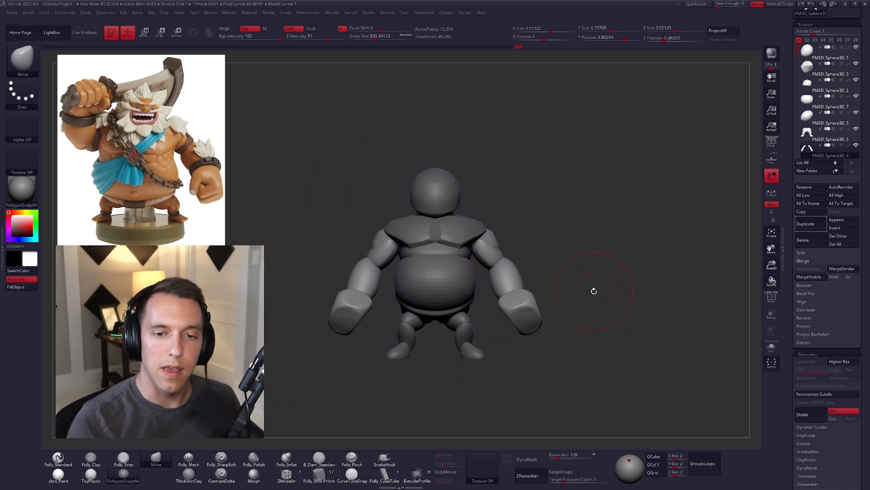
Step: Open the separate blocked-out head model, examine it and return to the character's body
left_click_drag(792, 50, 792, 243)
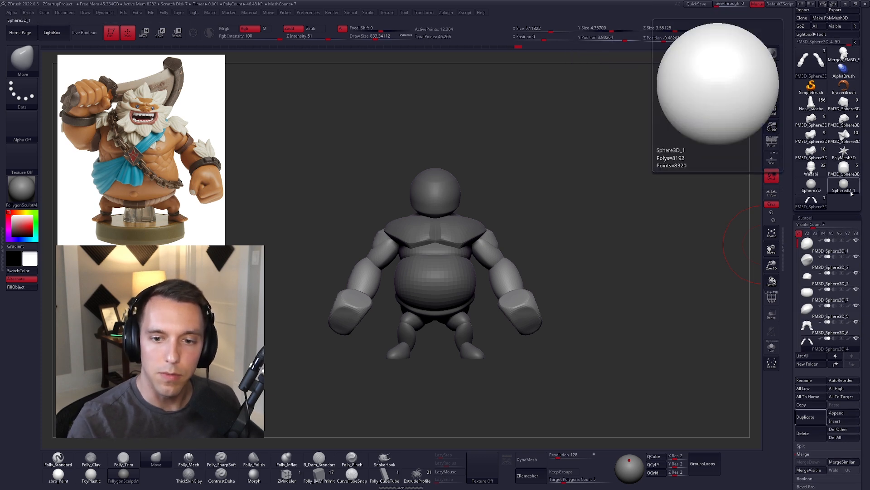
left_click(850, 168)
right_click_drag(521, 243, 586, 296, "alt")
right_click_drag(586, 295, 609, 309, "alt")
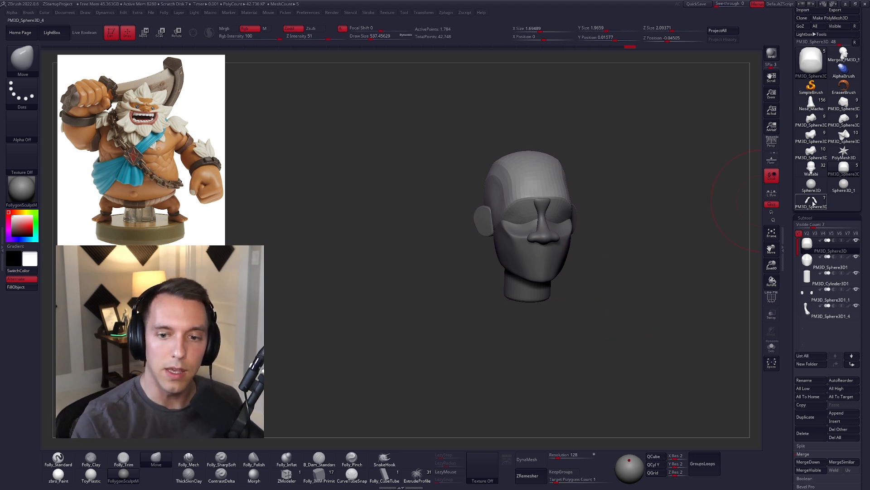
left_click(800, 206)
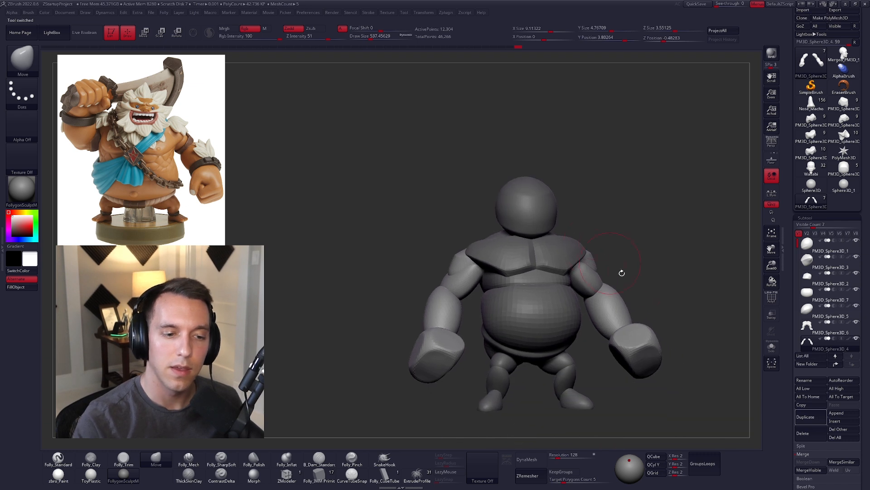
mouse_move(647, 300)
left_mouse_down("alt")
mouse_move(619, 293)
mouse_move(633, 322)
mouse_move(674, 305)
left_mouse_up("alt")
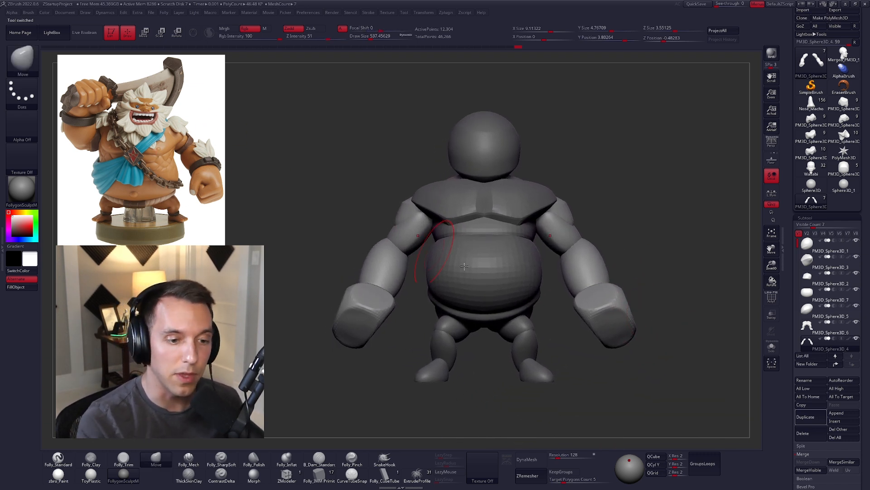
Step: Select the belly piece and reshape its upper and lower contours with a large Move brush
left_click(525, 271, "alt")
key("space")
left_click_drag(519, 244, 494, 240)
key("space")
key("space")
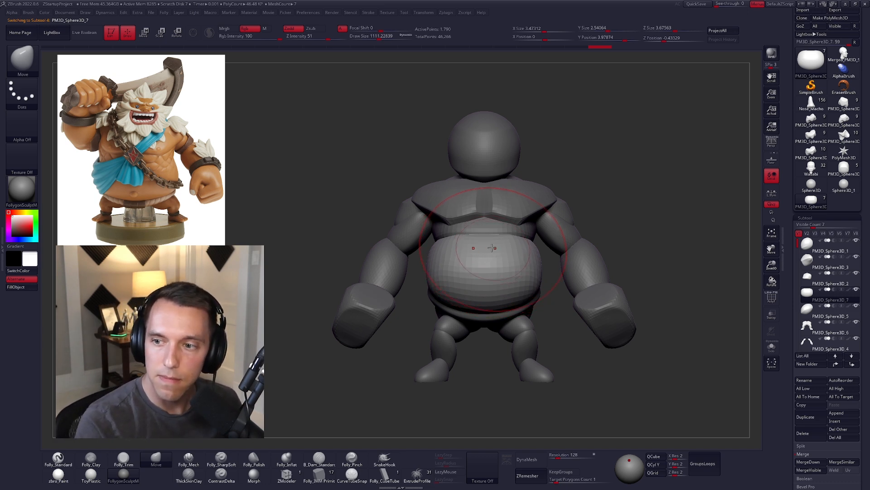
key("space")
left_click_drag(486, 226, 490, 242)
key("space")
left_click_drag(503, 237, 501, 237)
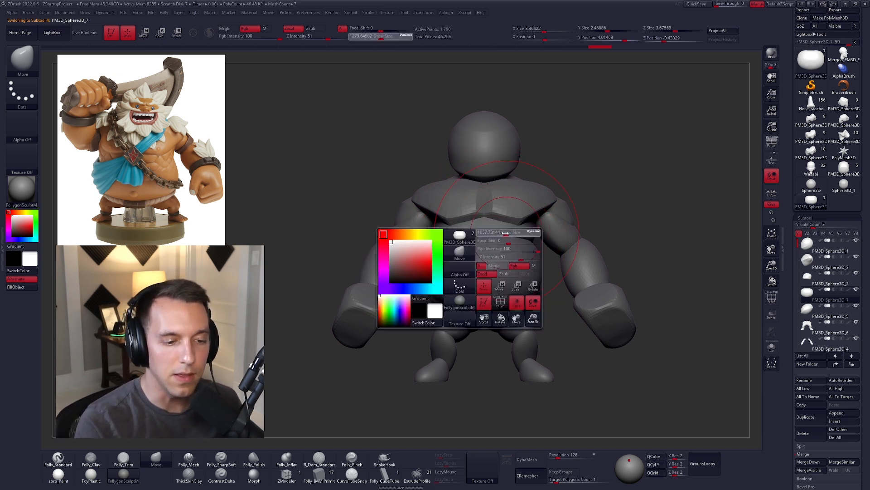
left_click_drag(508, 302, 508, 307)
left_click_drag(498, 310, 498, 314)
right_click_drag(511, 305, 538, 305)
left_click_drag(498, 253, 512, 236)
Step: Select the upper torso piece between chest and belly and adjust its sides with the Move brush
mouse_move(521, 236)
right_mouse_down()
mouse_move(493, 235)
mouse_move(459, 254)
right_mouse_up()
left_click(524, 231, "alt")
key("space")
left_click_drag(467, 257, 464, 257)
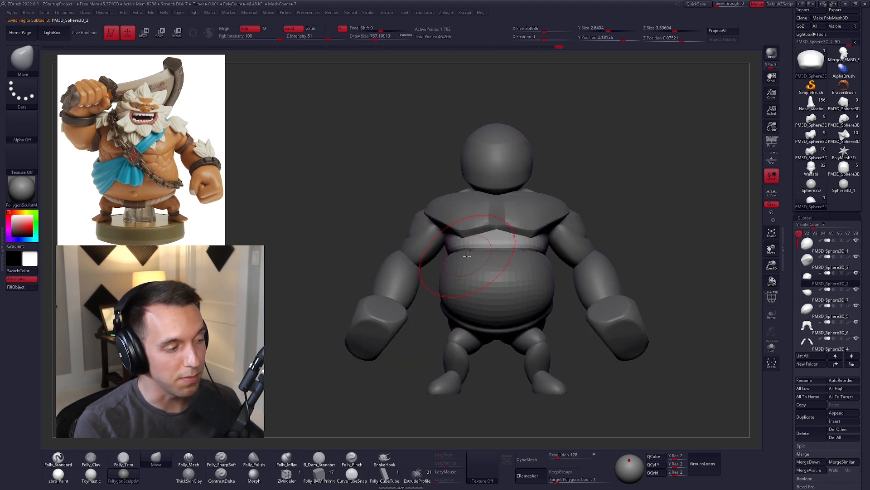
mouse_move(528, 288)
right_mouse_down()
mouse_move(488, 261)
mouse_move(430, 258)
mouse_move(480, 235)
right_mouse_up()
key("space")
right_click_drag(539, 243, 478, 237)
key("space")
left_click_drag(455, 237, 460, 237)
mouse_move(458, 239)
right_mouse_down("alt")
mouse_move(508, 237)
mouse_move(528, 266)
right_mouse_up("alt")
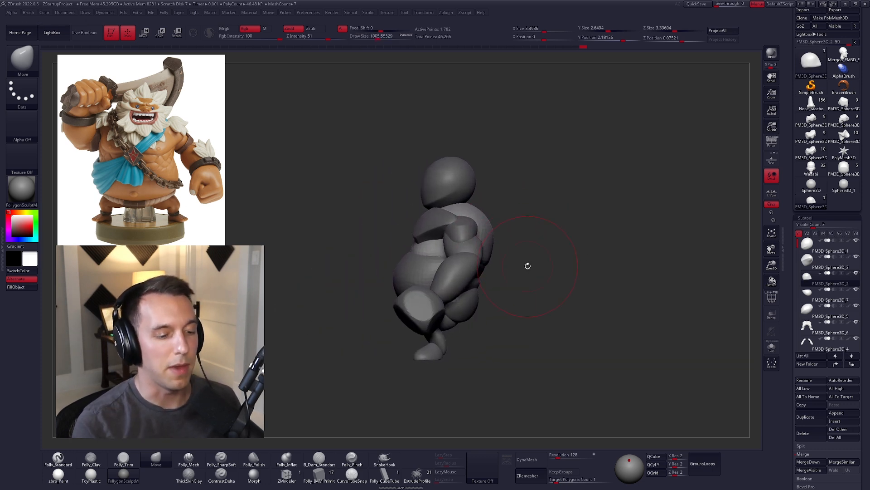
Step: Select the legs and combine all body pieces into a temporary posing mesh with TPoseMesh
left_click(435, 335, "alt")
mouse_move(454, 326)
right_mouse_down("alt")
mouse_move(503, 282)
mouse_move(521, 305)
mouse_move(555, 316)
right_mouse_up("alt")
key("space")
left_click(575, 300)
key("ctrl+shift+s")
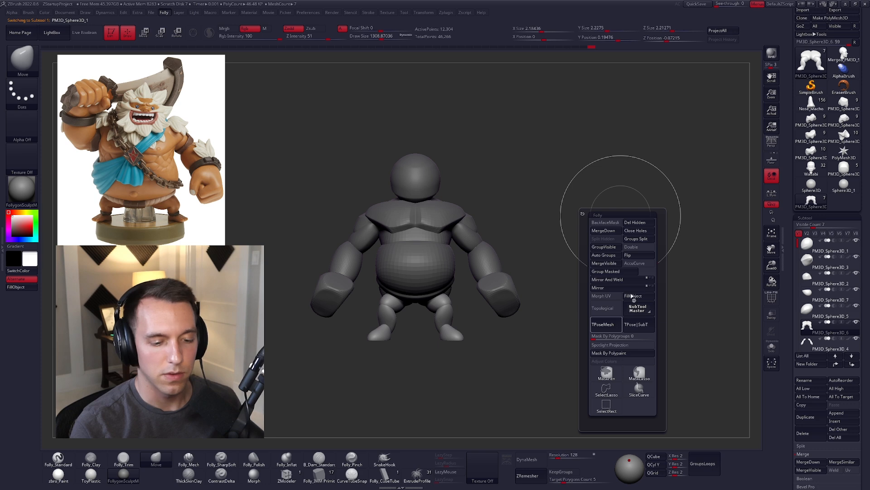
left_click(608, 324)
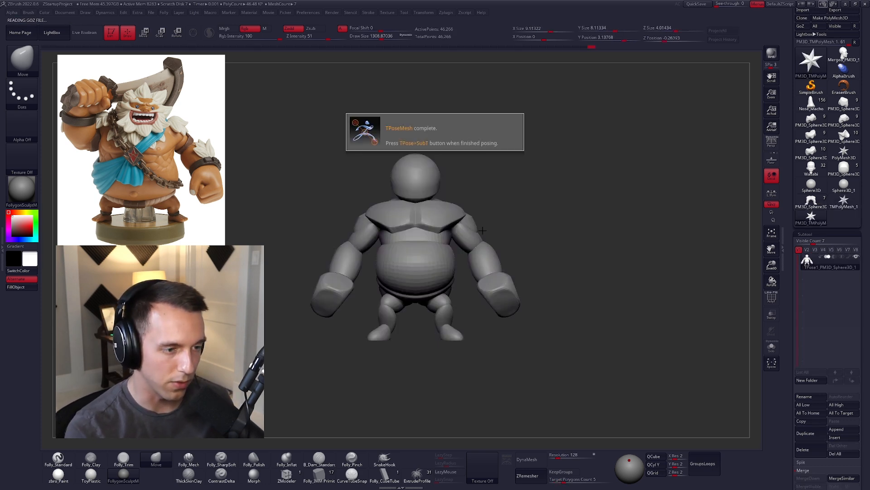
Step: Hide the arms of the posing mesh, adjust the feet from below and show the arms again
key("space")
key("space")
left_click_drag(490, 271, 486, 260)
key("space")
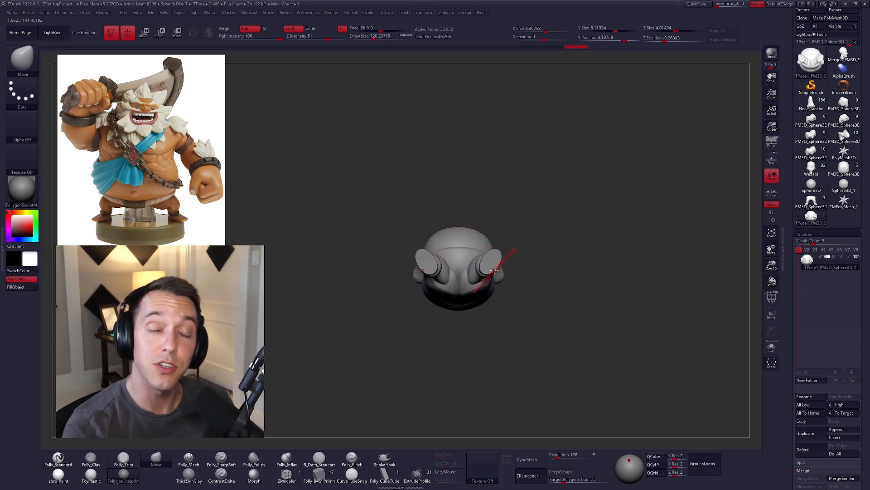
left_click_drag(526, 332, 541, 377)
mouse_move(590, 316)
left_mouse_down("ctrl")
mouse_move(422, 419)
mouse_move(562, 351)
mouse_move(521, 351)
left_mouse_up("ctrl")
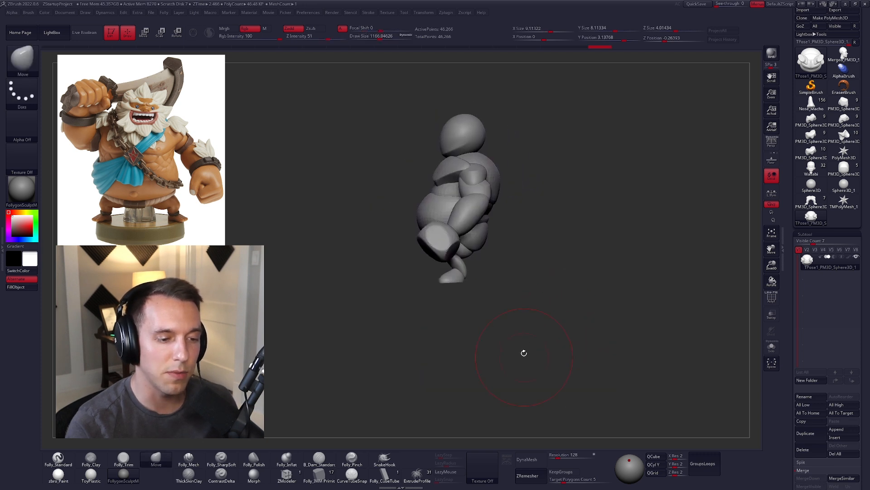
Step: Mask the arms and reshape the feet from below with the Move brush
key("space")
mouse_move(506, 280)
left_mouse_down()
mouse_move(516, 280)
mouse_move(458, 204)
left_mouse_up()
left_click(465, 269, "ctrl+shift")
left_click(506, 302, "ctrl")
left_click(509, 303, "ctrl+shift")
left_click(512, 305, "ctrl")
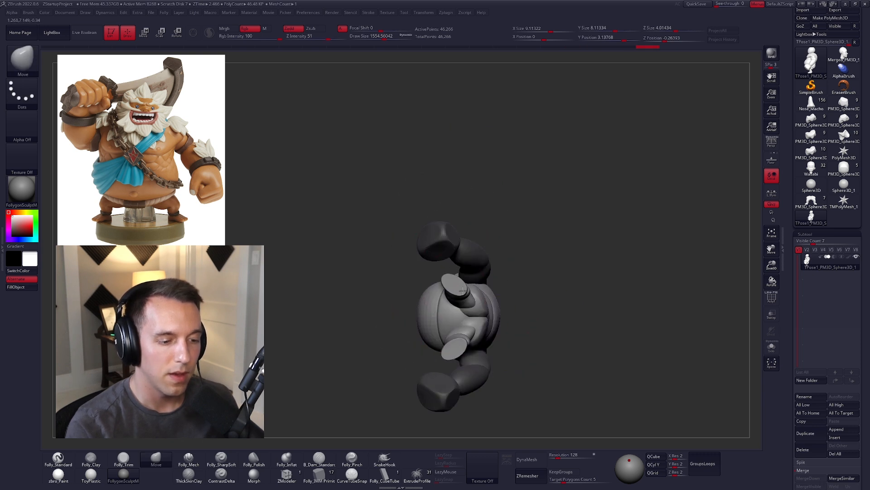
key("space")
left_click_drag(470, 284, 461, 283)
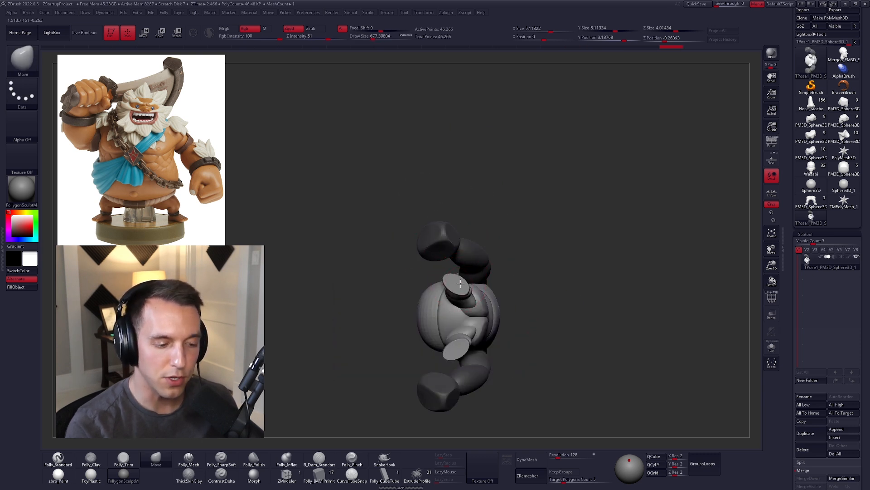
left_click_drag(516, 317, 518, 361, "shift")
Step: Clear the arm mask and adjust the lower back around the waist with the Move brush
key("space")
left_click_drag(534, 299, 540, 317)
left_click_drag(538, 274, 541, 336, "alt")
left_click_drag(544, 303, 579, 304, "ctrl")
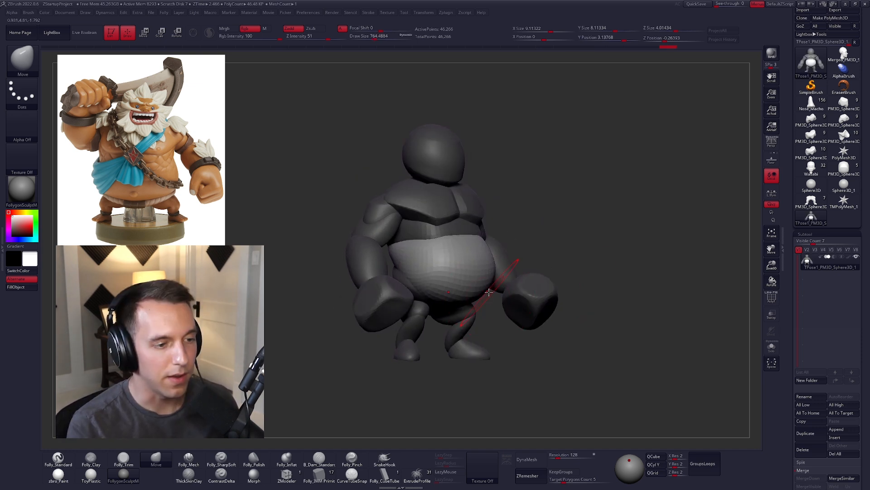
left_click_drag(567, 257, 576, 307, "ctrl")
right_click(546, 336)
left_click_drag(628, 313, 555, 312, "shift")
key("w")
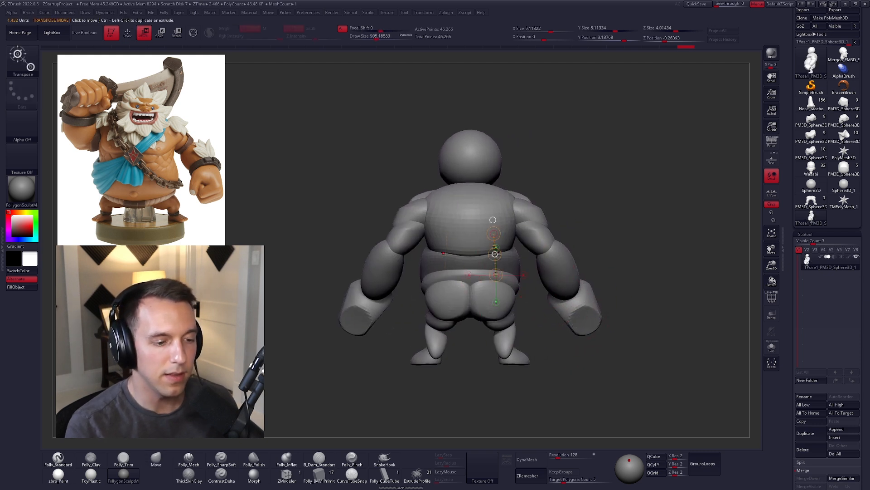
left_click(495, 254, "ctrl")
key("q")
mouse_move(495, 256)
right_mouse_down()
mouse_move(572, 267)
mouse_move(480, 254)
right_mouse_up()
left_click_drag(573, 243, 585, 261, "ctrl")
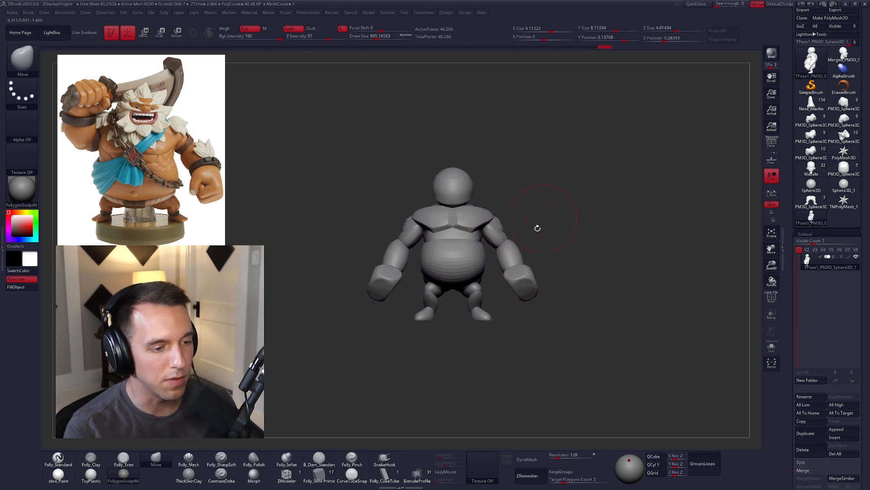
Step: Mask the whole body except the arms and reposition the arms with a large Move brush
key("space")
left_click_drag(526, 248, 533, 244)
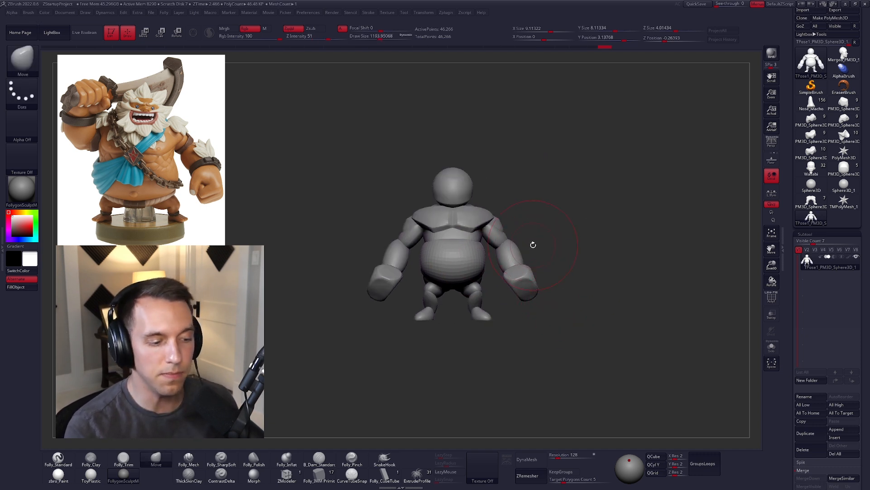
left_click(522, 258, "ctrl+shift")
left_click(561, 266, "ctrl")
left_click(550, 257, "ctrl+shift")
left_click(550, 257, "ctrl")
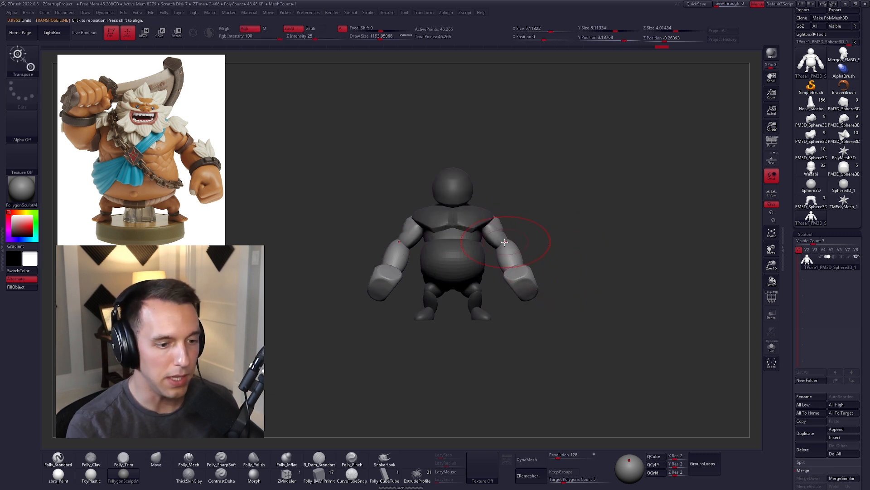
mouse_move(549, 243)
right_mouse_down("shift")
mouse_move(466, 253)
mouse_move(495, 272)
right_mouse_up("shift")
left_click_drag(489, 288, 488, 281)
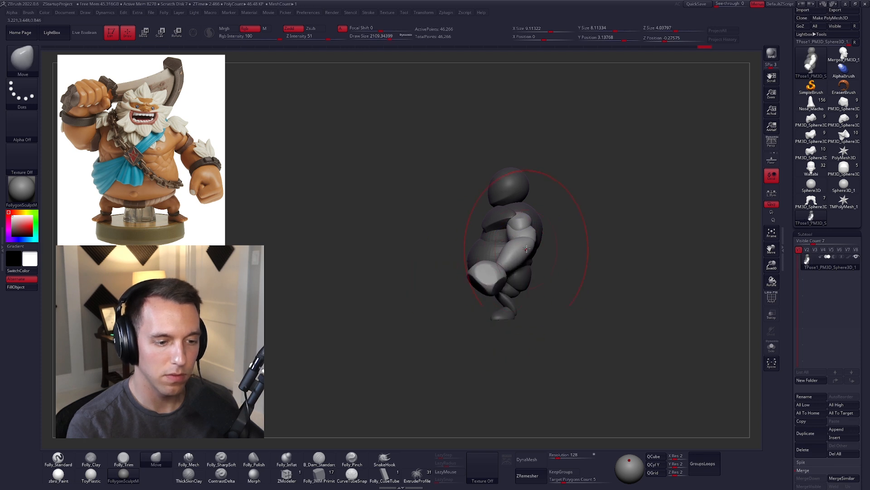
Step: Scale the unmasked arms up slightly from the shoulders and return to the Move brush
key("e")
left_click_drag(520, 218, 563, 231)
left_click_drag(563, 230, 574, 240)
key("q")
mouse_move(565, 240)
right_mouse_down("shift")
mouse_move(547, 265)
mouse_move(539, 261)
right_mouse_up("shift")
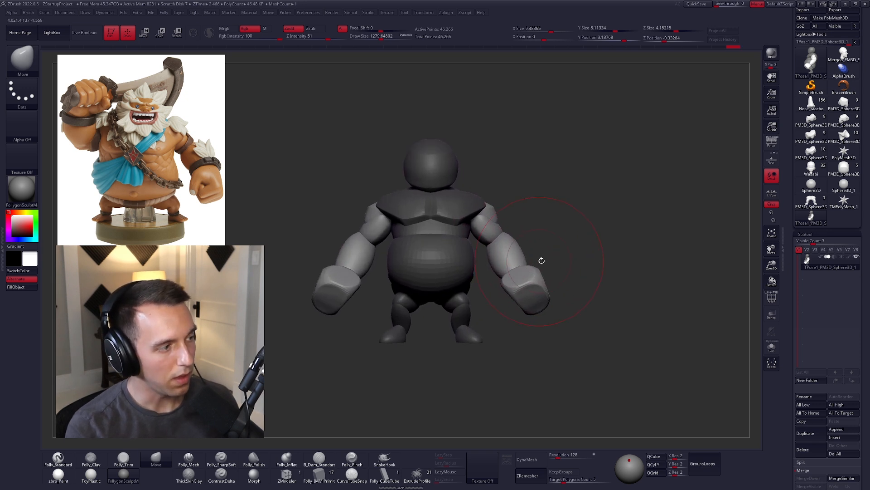
left_click_drag(564, 257, 574, 267, "ctrl")
Step: Clear the body mask and adjust the arms and lower body of the full figure with the Move brush
key("w")
key("q")
mouse_move(505, 253)
right_mouse_down("ctrl")
mouse_move(472, 293)
mouse_move(484, 314)
right_mouse_up("ctrl")
key("space")
left_click_drag(448, 282, 451, 292)
key("space")
left_click(451, 294)
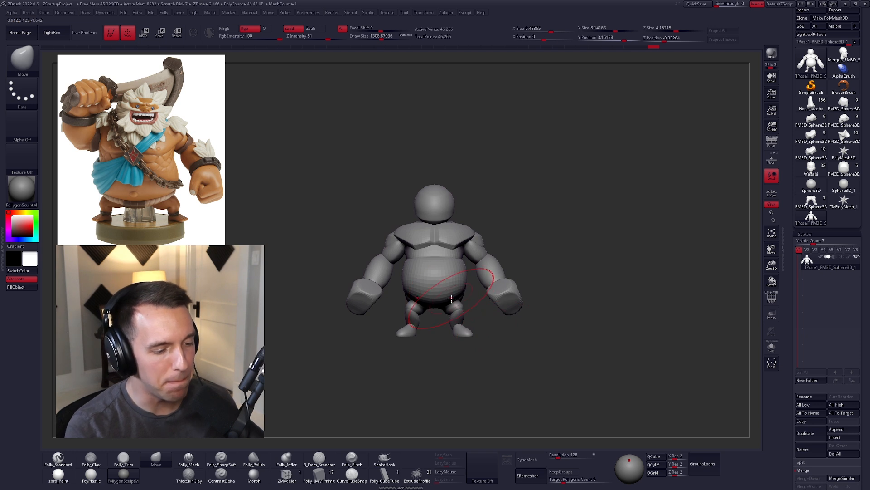
right_click_drag(454, 303, 475, 336)
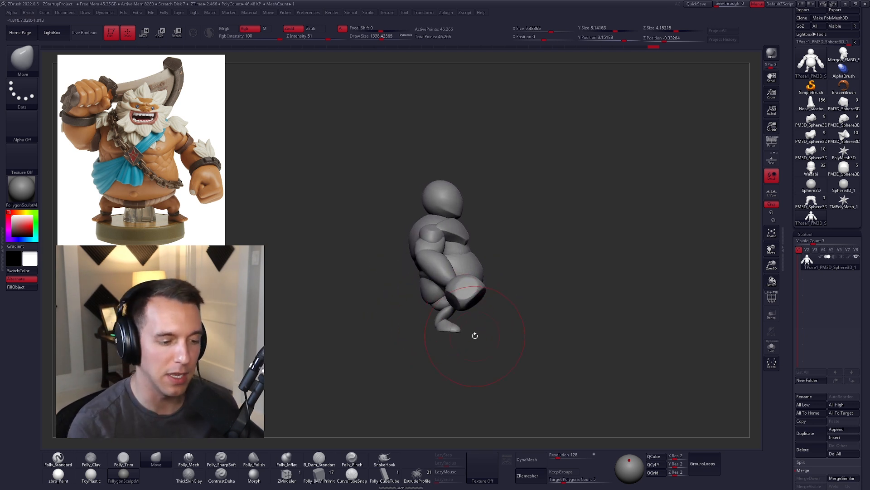
Step: Mask the arms and shorten the legs beneath the belly with a smaller Move brush
key("w")
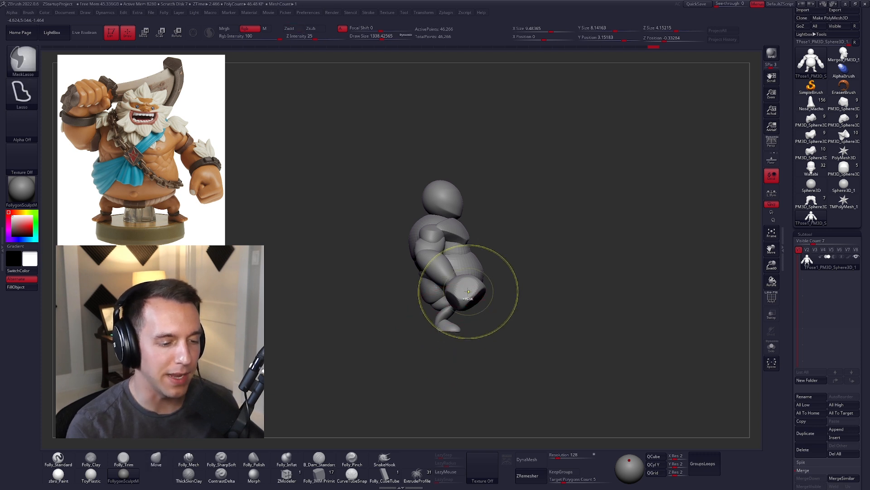
left_click(470, 289, "ctrl")
key("q")
left_click(542, 302, "ctrl")
mouse_move(543, 303)
right_mouse_down("shift")
mouse_move(550, 300)
mouse_move(441, 279)
right_mouse_up("shift")
key("space")
mouse_move(488, 282)
left_mouse_down()
mouse_move(495, 282)
mouse_move(479, 271)
left_mouse_up()
key("space")
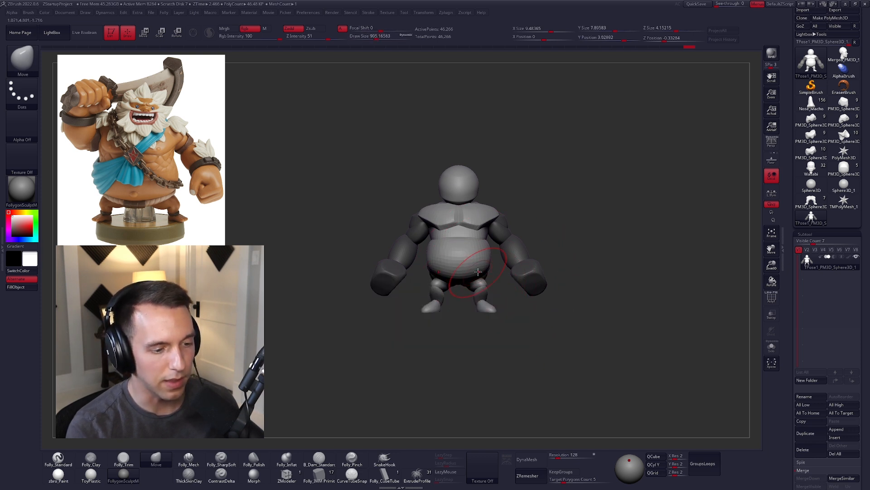
right_click_drag(479, 277, 517, 282)
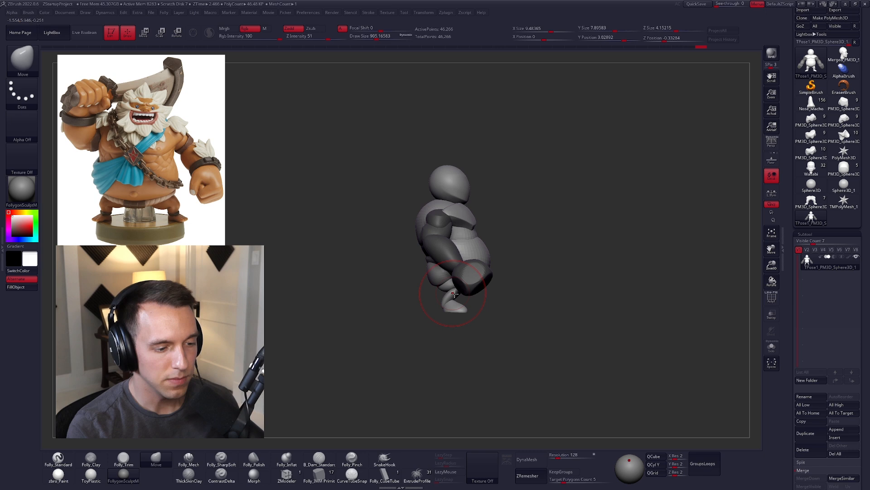
right_click_drag(444, 307, 500, 292)
right_click_drag(460, 270, 477, 285)
left_click_drag(471, 302, 477, 311, "ctrl")
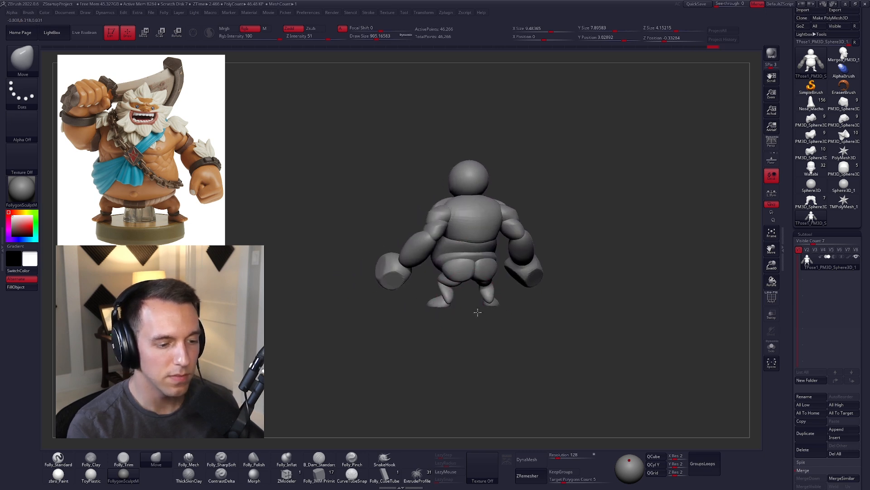
Step: Show polygroups, hide the legs, mask the head, torso and arms, and bring the legs back into view
right_click_drag(477, 311, 446, 290, "ctrl")
key("shift+f")
left_click(444, 274, "ctrl+shift")
left_click_drag(456, 307, 458, 328, "ctrl+shift")
left_click(482, 322, "ctrl")
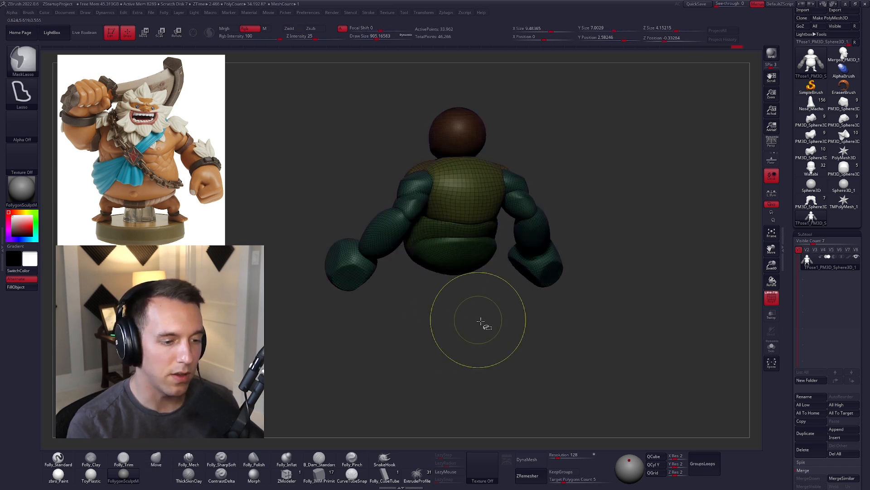
left_click(487, 326, "ctrl+shift")
left_click(489, 332, "ctrl")
right_click_drag(490, 333, 511, 325)
left_click(514, 331, "ctrl")
Step: Scale the unmasked legs down from the hips and turn off the polygroup display
right_click_drag(456, 285, 421, 287)
key("e")
left_click_drag(469, 251, 469, 307, "shift")
key("q")
mouse_move(488, 248)
right_mouse_down()
mouse_move(565, 286)
mouse_move(606, 226)
mouse_move(613, 272)
mouse_move(602, 255)
mouse_move(508, 213)
right_mouse_up()
key("shift+f")
Step: Adjust the overall stance of the unmasked legs with a large Move brush
key("space")
left_click_drag(499, 261, 509, 260)
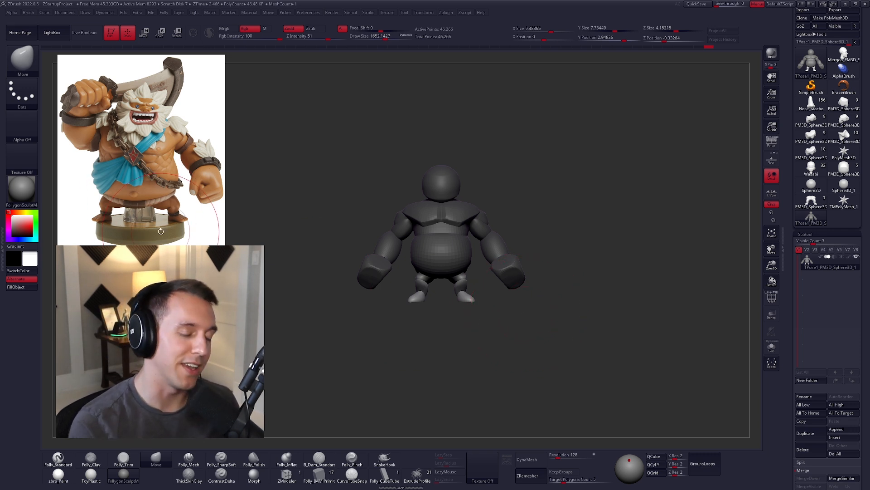
key("space")
left_click_drag(507, 246, 501, 247)
mouse_move(494, 272)
right_mouse_down("ctrl")
mouse_move(481, 322)
mouse_move(559, 322)
mouse_move(507, 320)
right_mouse_up("ctrl")
Step: Refine the thighs and lower legs from behind with a small Move brush
key("space")
left_click_drag(516, 316, 511, 317)
mouse_move(511, 317)
right_mouse_down("ctrl")
mouse_move(521, 340)
mouse_move(491, 302)
right_mouse_up("ctrl")
key("w")
key("space")
left_click_drag(490, 303, 486, 303)
mouse_move(499, 313)
right_mouse_down()
mouse_move(486, 333)
mouse_move(501, 310)
mouse_move(486, 311)
right_mouse_up()
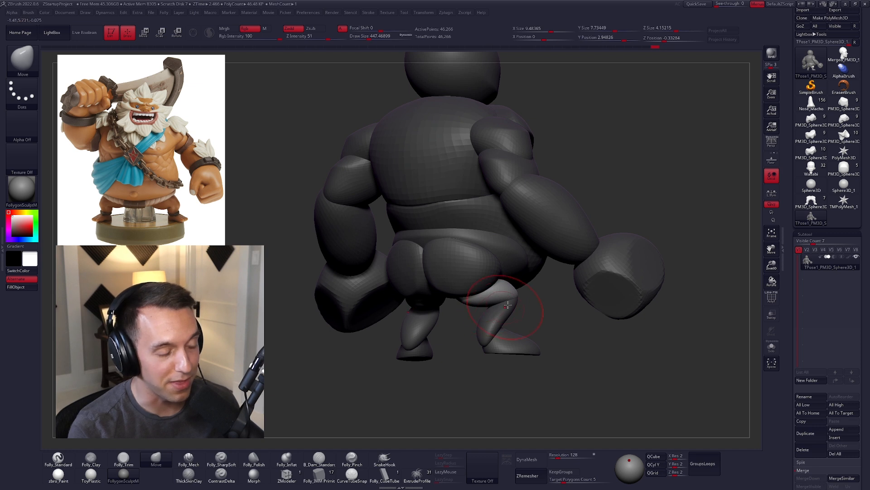
mouse_move(510, 304)
right_mouse_down()
mouse_move(580, 331)
mouse_move(455, 311)
mouse_move(476, 290)
right_mouse_up()
Step: Mask everything except the feet, adjust them with Transpose, and clear the mask
key("w")
left_click_drag(461, 311, 469, 292, "ctrl")
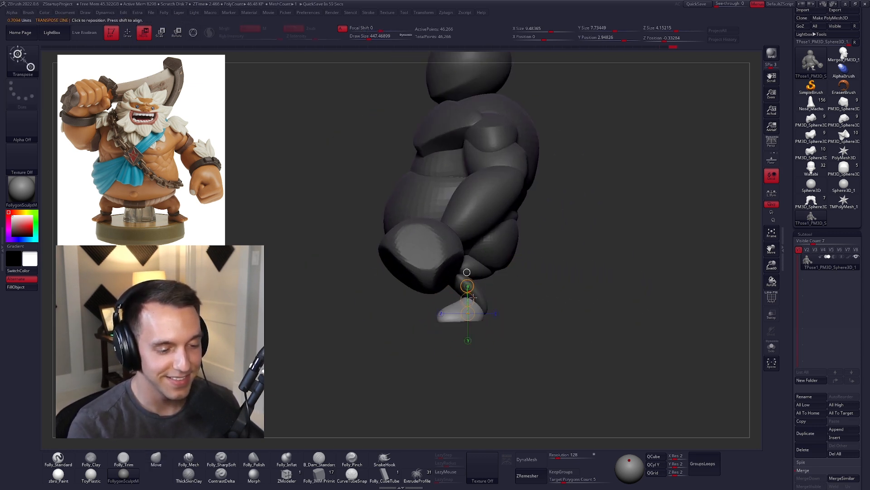
key("q")
right_click_drag(481, 298, 480, 306)
key("w")
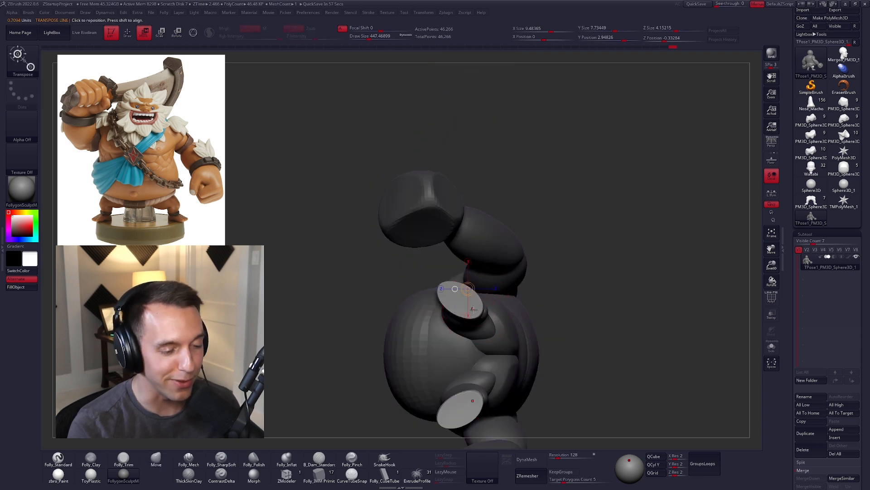
key("q")
mouse_move(524, 311)
right_mouse_down()
mouse_move(538, 380)
mouse_move(554, 364)
mouse_move(540, 332)
mouse_move(529, 336)
mouse_move(548, 336)
mouse_move(545, 350)
mouse_move(551, 330)
mouse_move(576, 340)
mouse_move(561, 338)
right_mouse_up()
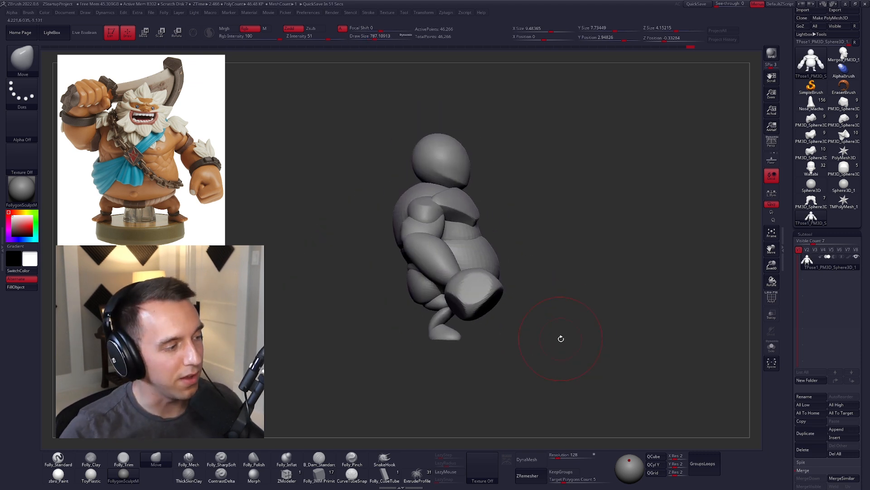
Step: Try to shift the legs in side view with a much larger Move brush
key("space")
left_click_drag(530, 288, 548, 286)
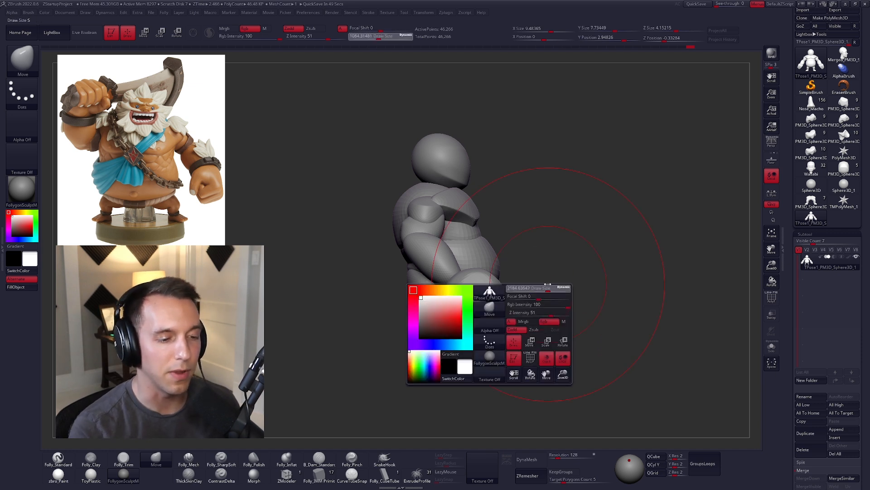
key("space")
left_click_drag(517, 250, 527, 249)
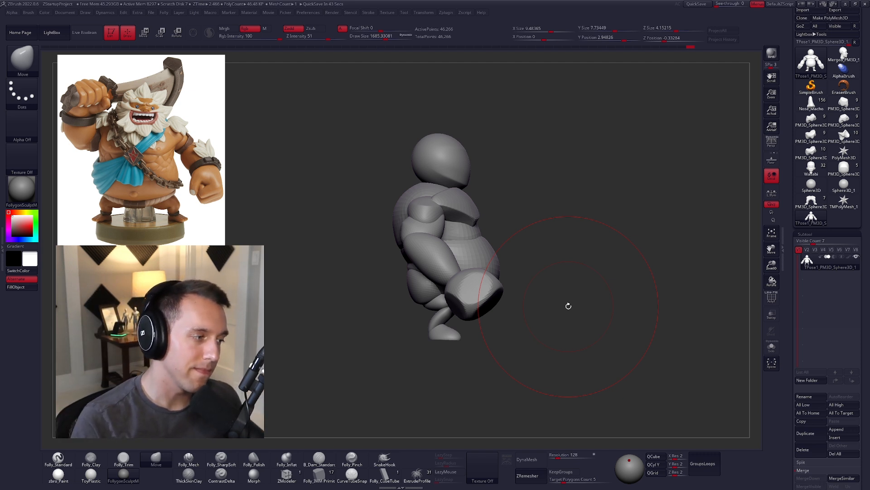
key("space")
left_click_drag(522, 268, 532, 268)
key("space")
left_click_drag(419, 203, 426, 201)
left_click_drag(440, 315, 430, 311)
key("ctrl+z")
key("ctrl+z")
Step: Reduce the Move brush size and mask everything except the torso
key("space")
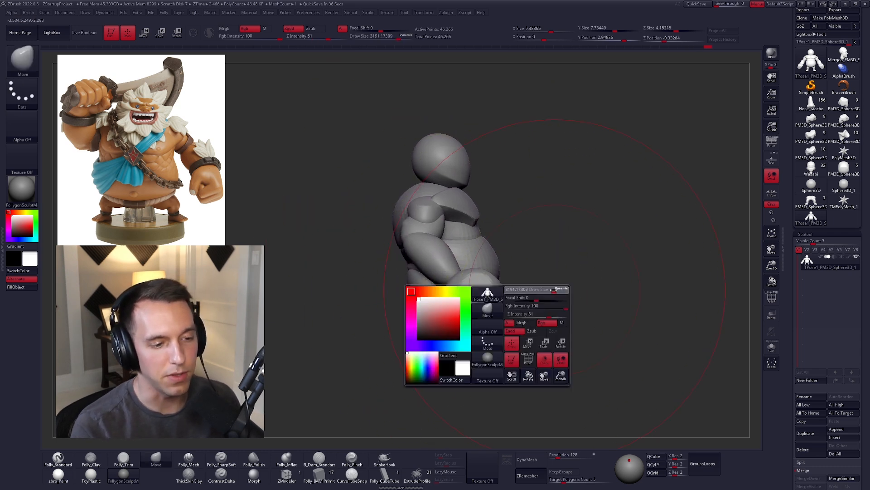
left_click_drag(530, 306, 519, 305)
key("space")
left_click_drag(579, 303, 572, 303)
key("w")
left_click(464, 232, "ctrl")
key("q")
key("w")
left_click(408, 198, "ctrl")
key("q")
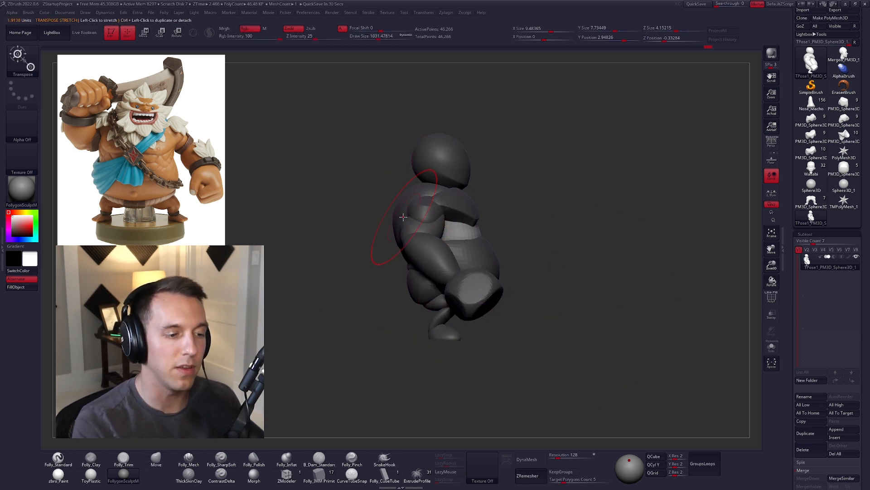
Step: Mask only the arms and reshape the upper back in side view with the Move brush
key("w")
left_click_drag(426, 190, 424, 211, "ctrl")
key("q")
mouse_move(381, 195)
left_mouse_down()
mouse_move(433, 248)
mouse_move(505, 229)
mouse_move(534, 262)
left_mouse_up()
key("w")
key("q")
left_click(578, 296, "ctrl")
mouse_move(468, 297)
left_mouse_down("shift")
mouse_move(481, 262)
mouse_move(508, 244)
left_mouse_up("shift")
key("space")
key("space")
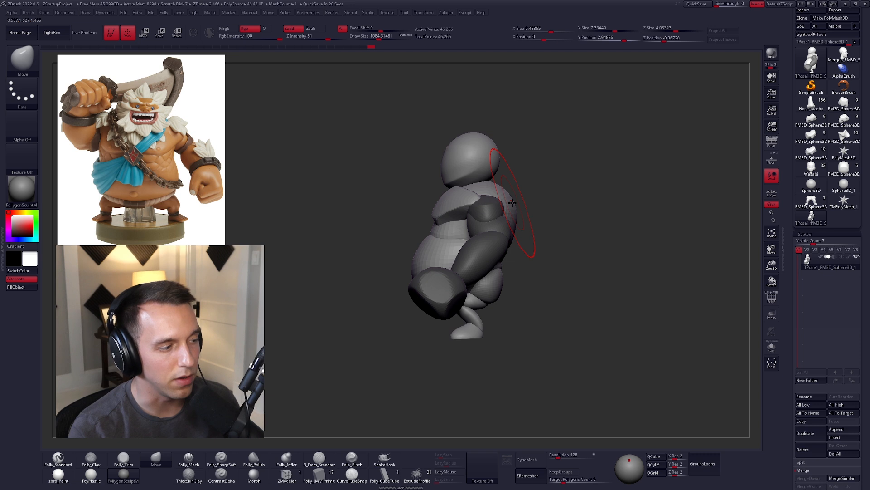
Step: Mask everything except the head and move it slightly backward over the shoulders with Transpose
key("w")
left_click_drag(482, 159, 488, 216, "ctrl")
mouse_move(470, 179)
left_mouse_down("shift")
mouse_move(531, 179)
mouse_move(504, 179)
left_mouse_up("shift")
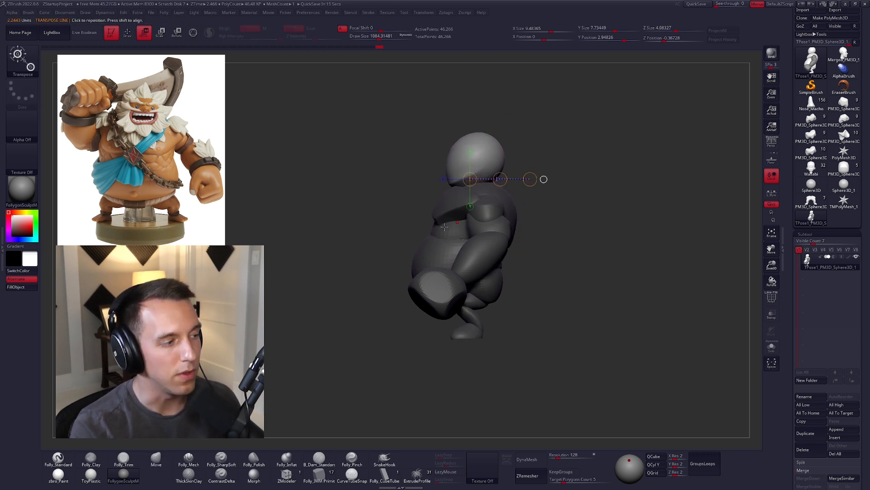
key("q")
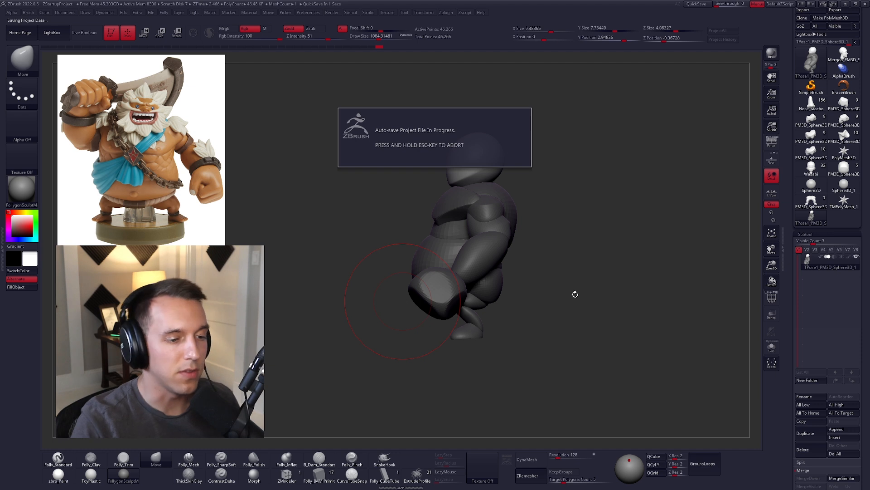
Step: Fine-tune the head's front-to-back position with Transpose and clear the mask
right_click_drag(494, 178, 504, 208, "ctrl")
key("w")
mouse_move(471, 179)
left_mouse_down()
mouse_move(552, 181)
mouse_move(523, 181)
left_mouse_up()
key("q")
right_click_drag(515, 230, 558, 236, "shift")
left_click_drag(597, 216, 628, 239, "ctrl")
right_click_drag(664, 271, 580, 258, "alt")
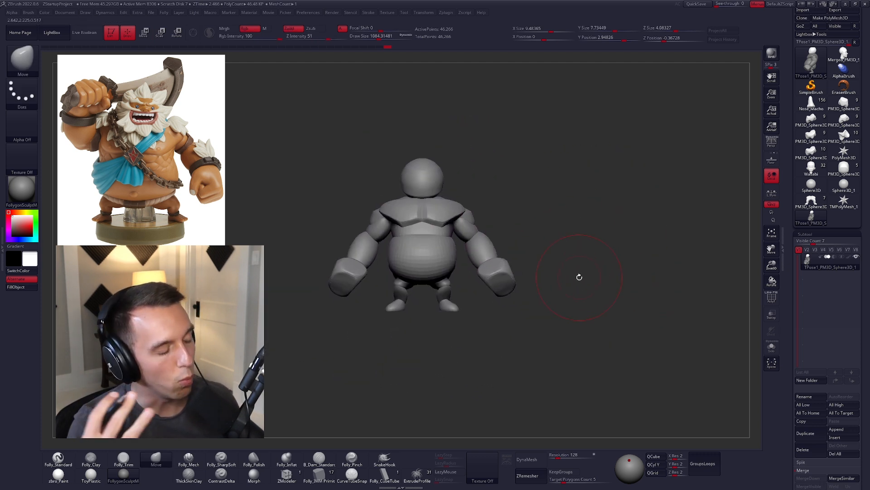
right_click_drag(580, 295, 590, 292, "alt")
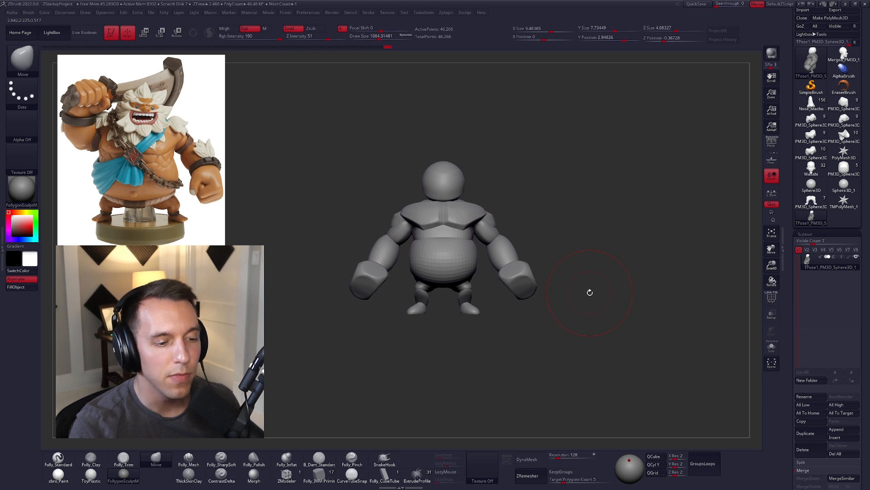
right_click_drag(570, 320, 487, 198, "ctrl")
Step: Mask everything except the head, raise it slightly with Transpose, and reduce the Move brush size
key("w")
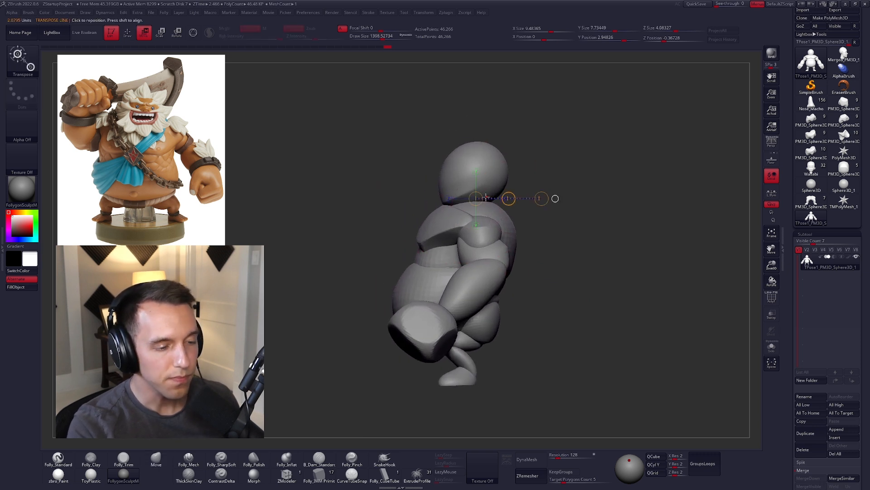
left_click(483, 180, "ctrl")
mouse_move(483, 196)
left_mouse_down()
mouse_move(484, 243)
mouse_move(471, 258)
mouse_move(471, 230)
left_mouse_up()
key("q")
key("space")
left_click_drag(447, 199, 435, 200)
key("ctrl+z")
key("ctrl+z")
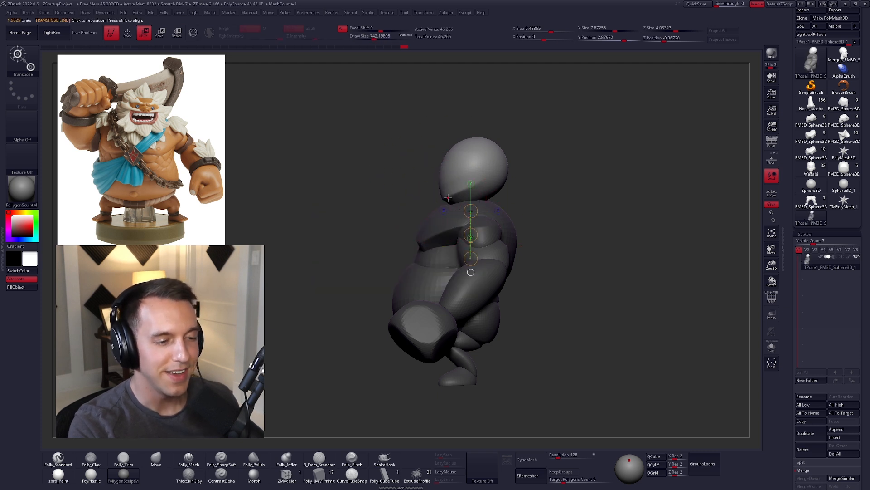
key("ctrl+shift+z")
Step: Isolate the head to check its underside, restore the full figure, and clear the mask
right_click_drag(450, 175, 484, 225, "ctrl")
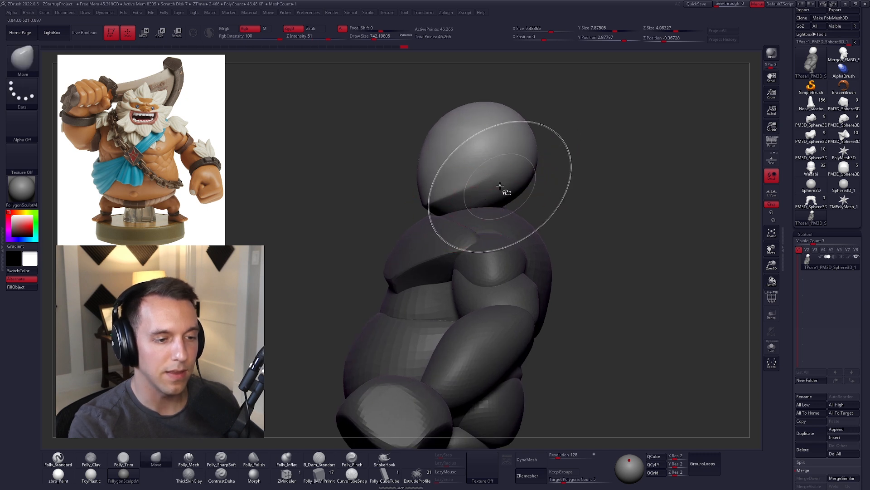
left_click_drag(543, 198, 549, 198, "ctrl")
left_click(503, 195, "ctrl+shift")
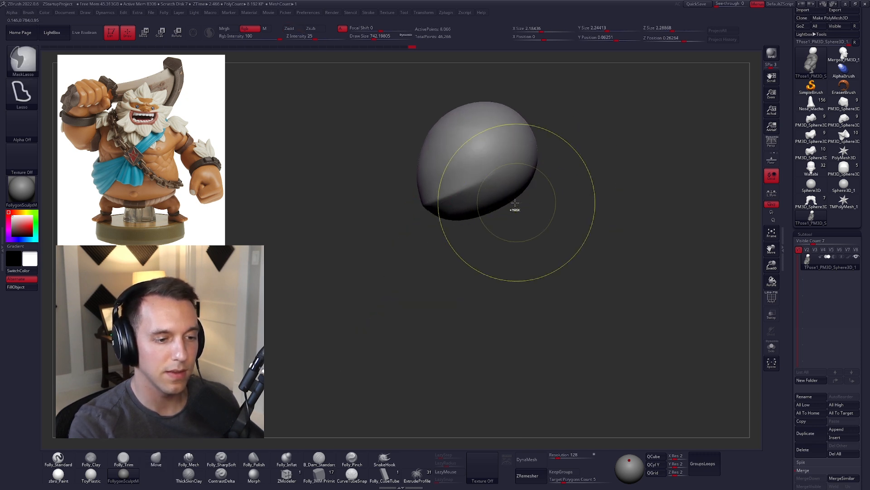
left_click(547, 240, "ctrl+shift")
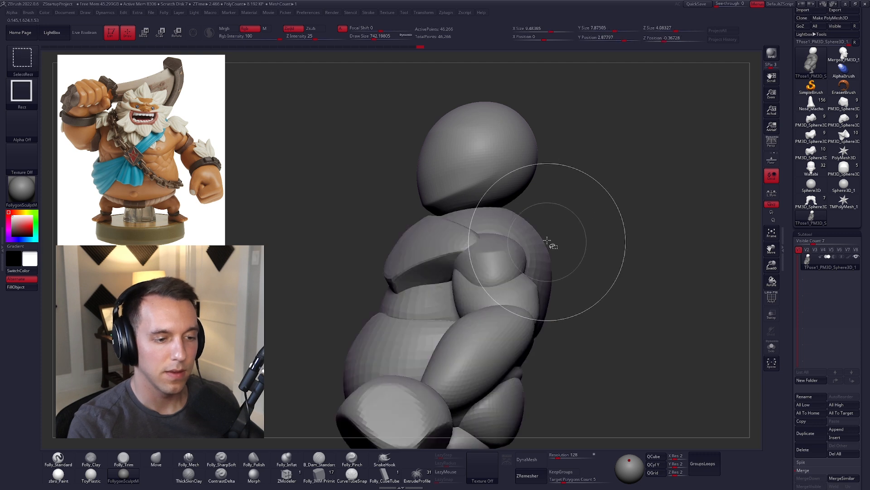
left_click(575, 202, "ctrl")
Step: Extend the top of the torso into a short neck beneath the head
key("w")
mouse_move(496, 194)
left_mouse_down("shift")
mouse_move(496, 238)
mouse_move(496, 227)
left_mouse_up("shift")
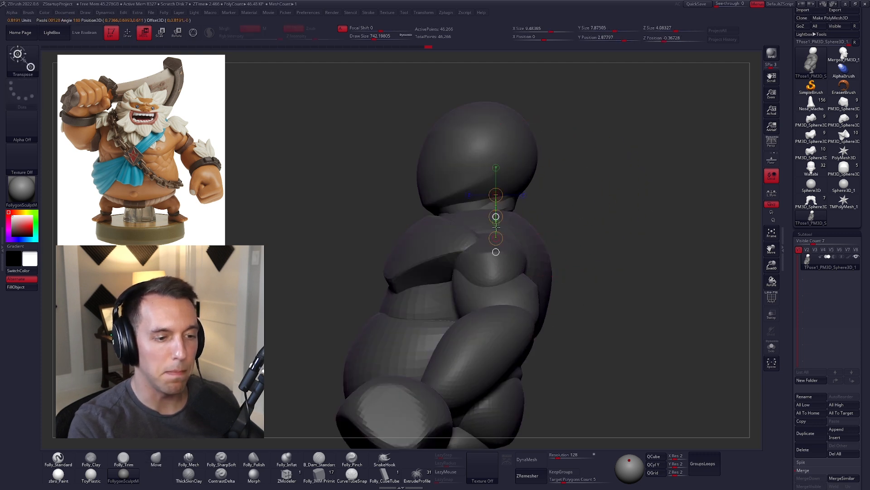
mouse_move(495, 240)
right_mouse_down("ctrl")
mouse_move(494, 218)
mouse_move(535, 243)
right_mouse_up("ctrl")
key("q")
left_click_drag(534, 243, 539, 231, "ctrl")
right_click_drag(492, 232, 510, 225, "alt")
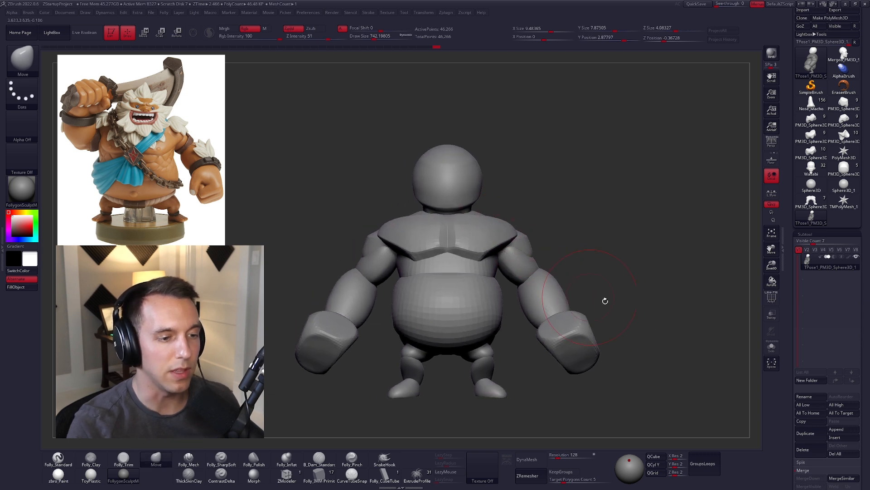
Step: Mask everything except the torso and refine the upper back and neck from behind with the Move brush
mouse_move(604, 300)
right_mouse_down("ctrl")
mouse_move(621, 318)
mouse_move(599, 304)
mouse_move(540, 307)
right_mouse_up("ctrl")
right_click_drag(553, 215, 531, 225, "alt")
key("w")
left_click(494, 219, "ctrl")
key("q")
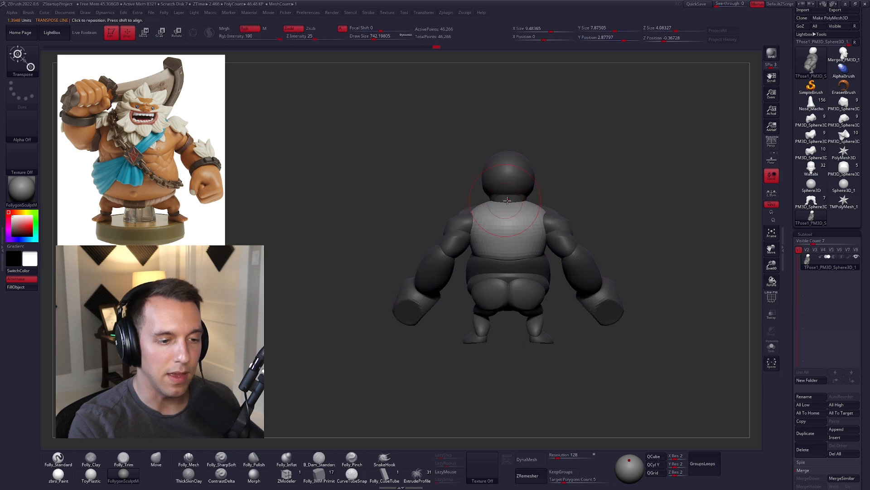
key("b")
key("m")
key("v")
right_click_drag(510, 193, 534, 204)
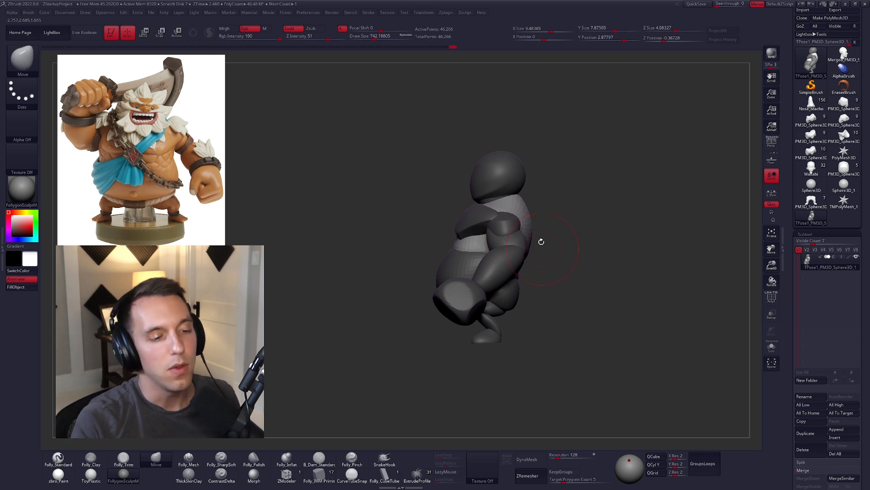
Step: Mask only the head, leaving the body editable, and enlarge the Move brush slightly
key("w")
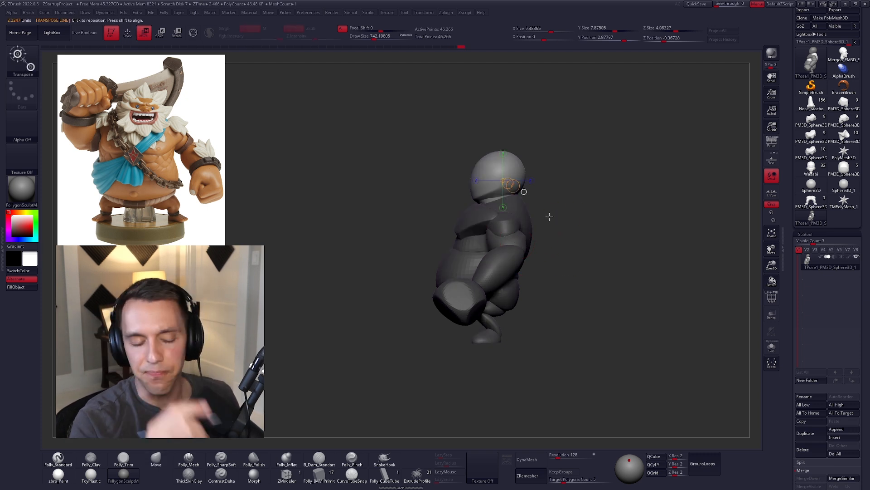
left_click(569, 243, "ctrl")
key("q")
mouse_move(480, 201)
right_mouse_down("ctrl")
mouse_move(499, 205)
mouse_move(464, 188)
right_mouse_up("ctrl")
key("space")
left_click_drag(450, 200, 456, 200)
Step: Draw a Transpose line from the nape forward below the chin to gauge the neck angle, and return to the Move brush
key("w")
left_click_drag(503, 170, 291, 254)
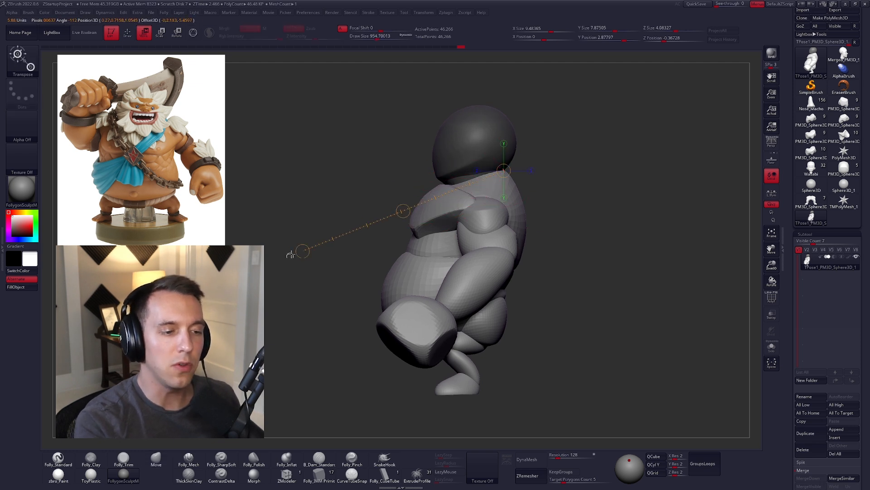
key("q")
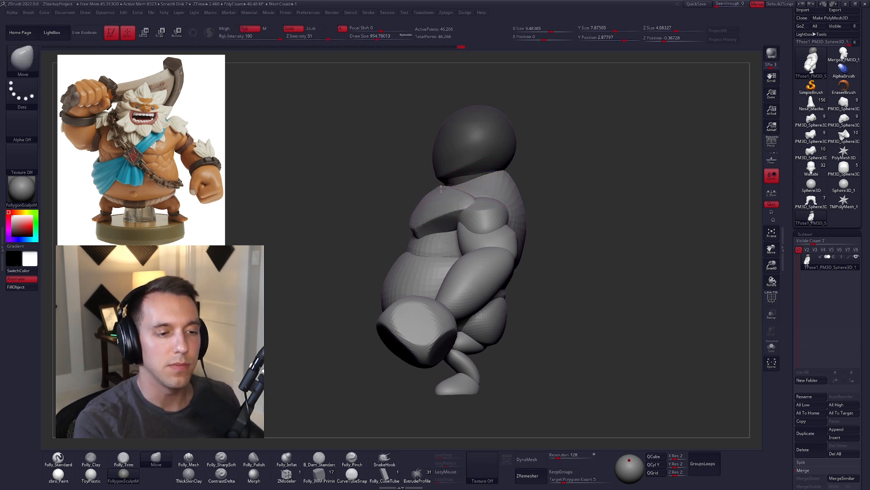
key("w")
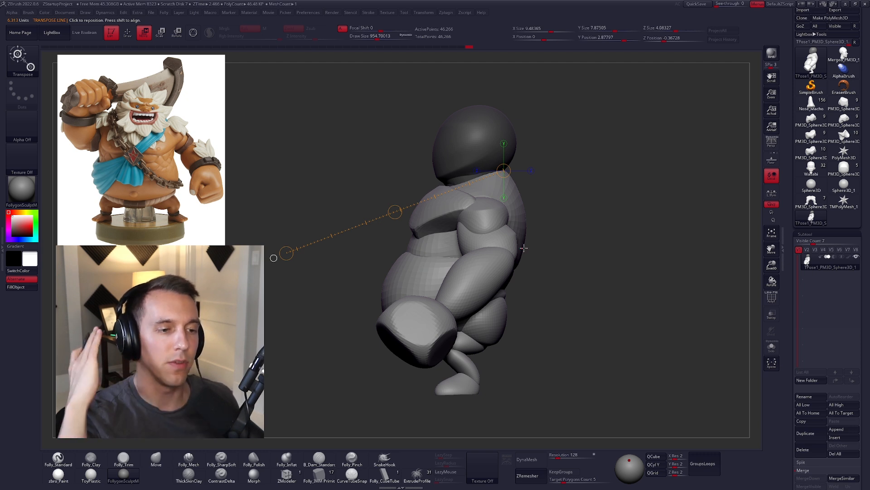
key("q")
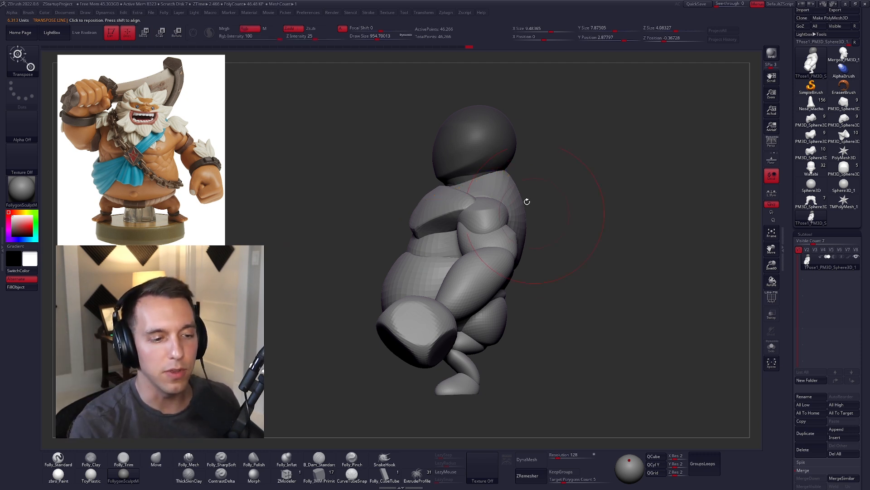
key("space")
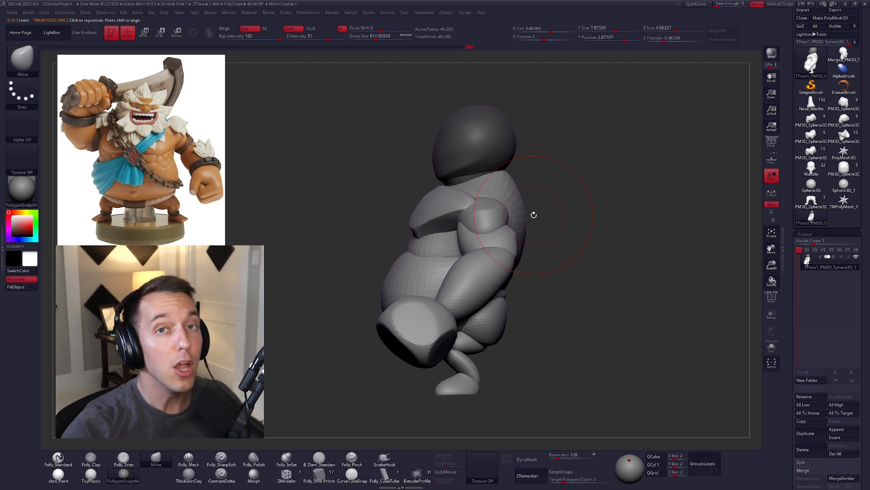
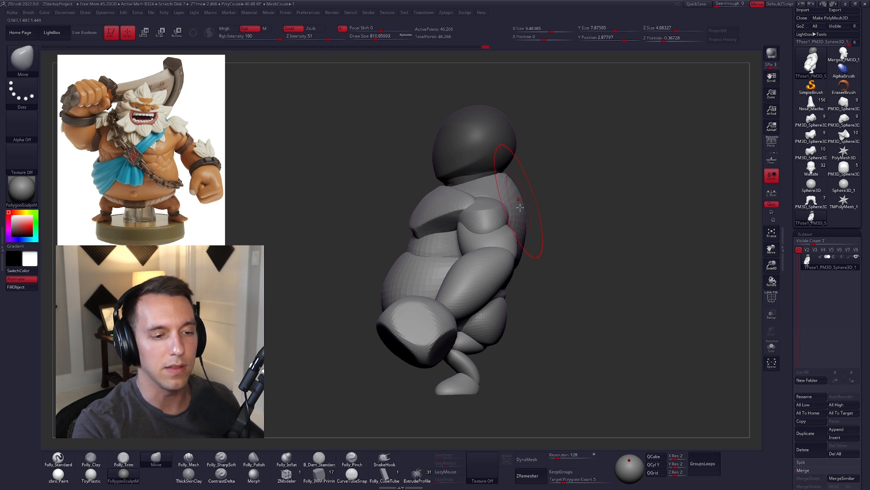
Step: Check the T-pose body from the front and transfer its TPoseMesh changes back to the separate subtools
left_click_drag(533, 240, 564, 289)
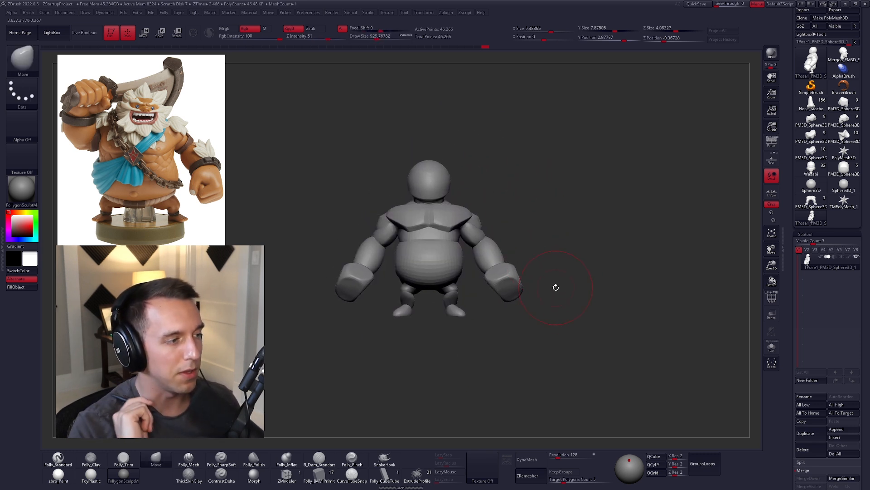
left_click_drag(565, 282, 570, 308, "alt")
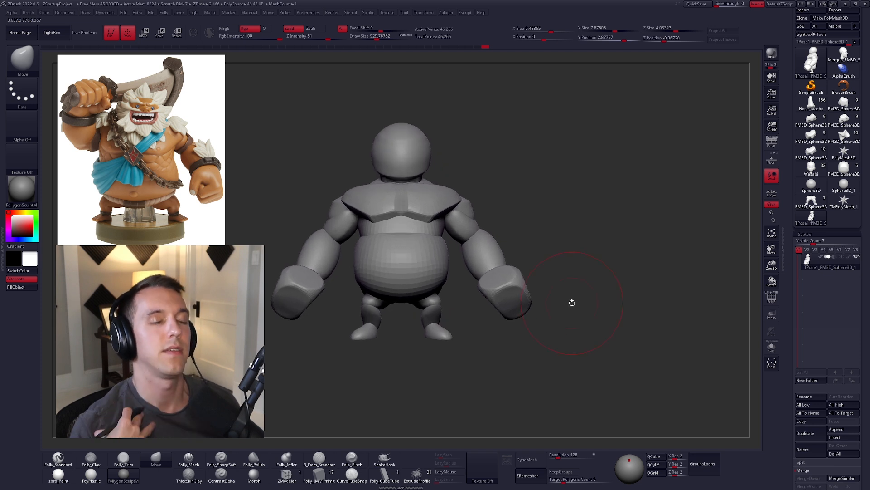
mouse_move(551, 307)
left_mouse_down("alt")
mouse_move(573, 311)
mouse_move(597, 288)
mouse_move(574, 261)
mouse_move(610, 262)
mouse_move(607, 270)
mouse_move(587, 294)
mouse_move(595, 283)
mouse_move(592, 210)
mouse_move(542, 259)
mouse_move(591, 238)
mouse_move(591, 226)
left_mouse_up("alt")
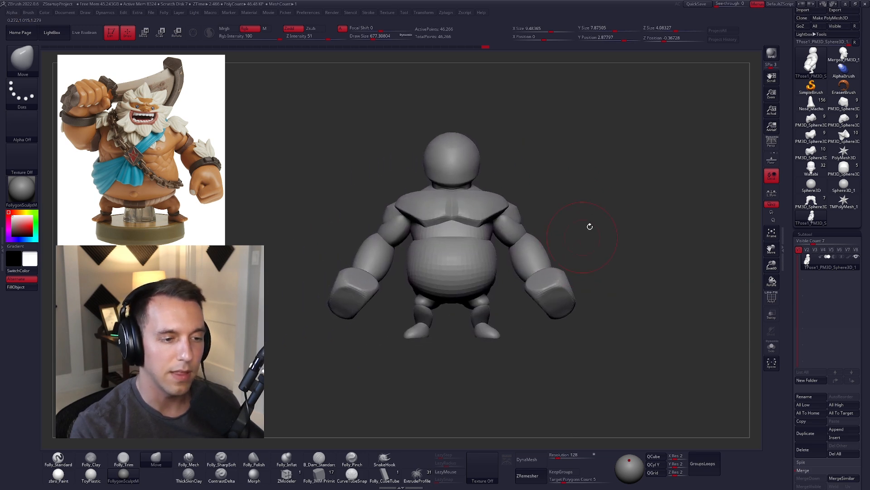
key("2")
left_click(635, 307)
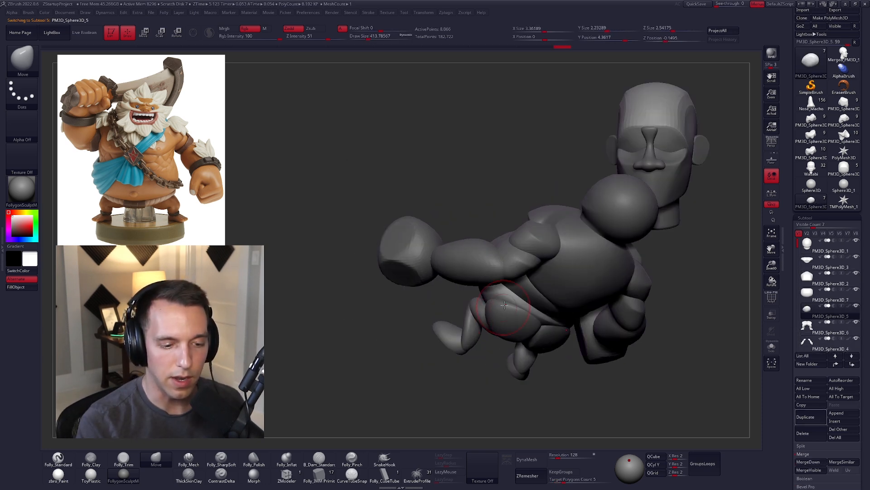
Step: Rework the hip piece below the belly, and reshape the belly's upper area with the Move brush
right_click_drag(523, 295, 589, 296)
right_click_drag(480, 297, 514, 287, "shift")
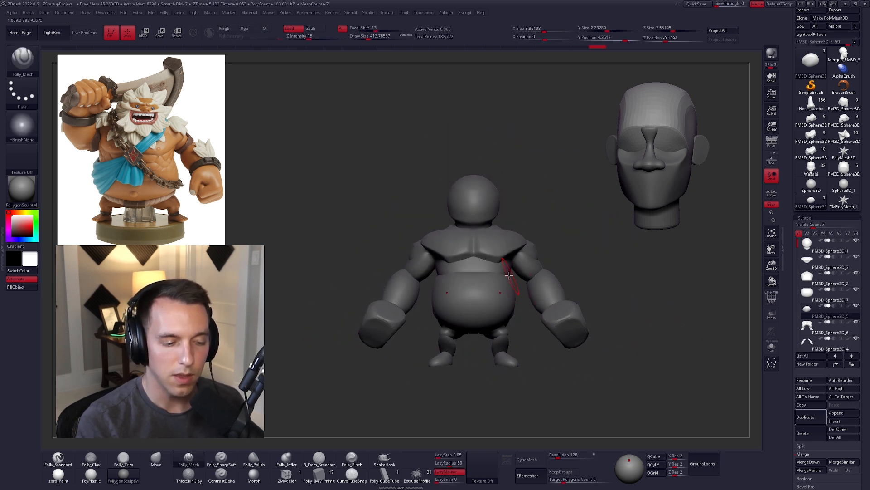
left_click(502, 282, "alt")
key("space")
key("1")
key("space")
left_click_drag(480, 275, 494, 273)
key("space")
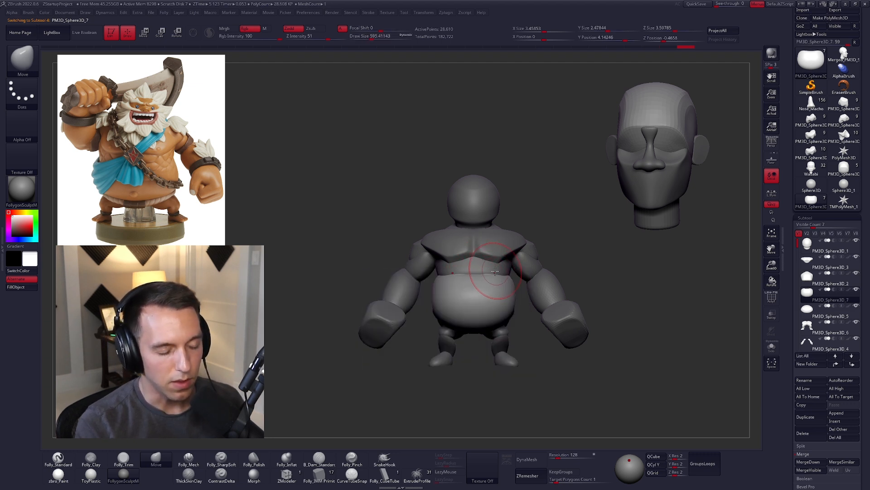
right_click_drag(493, 272, 489, 284, "ctrl")
mouse_move(490, 285)
left_mouse_down("shift")
mouse_move(476, 294)
mouse_move(477, 280)
left_mouse_up("shift")
right_click_drag(613, 295, 587, 272, "ctrl")
mouse_move(597, 323)
right_mouse_down("alt")
mouse_move(589, 314)
mouse_move(627, 352)
mouse_move(633, 340)
right_mouse_up("alt")
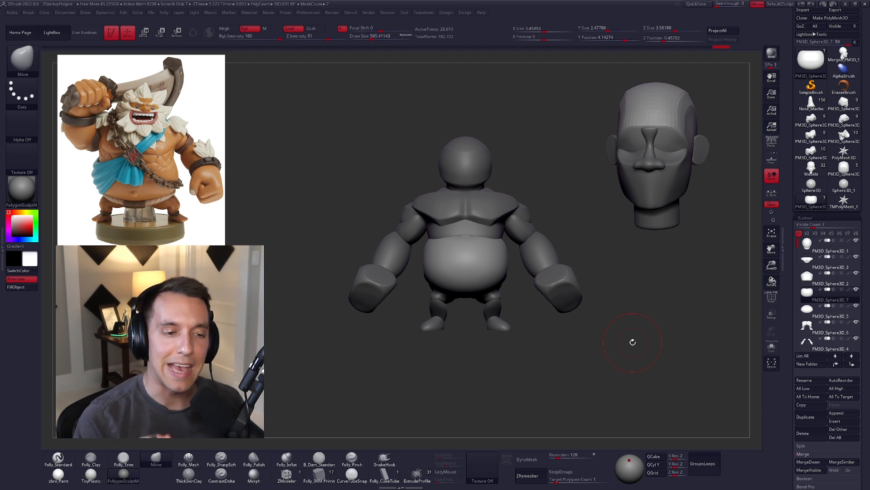
Step: Examine the Merged_PM3D_Sphere3D head tool from several angles and return to the body's multi-subtool tool
left_click(844, 57)
left_click_drag(614, 268, 639, 272)
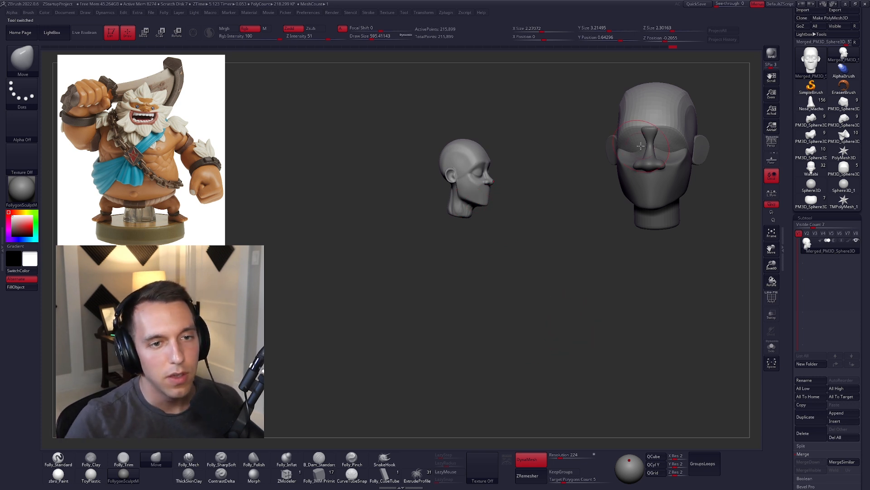
left_click(237, 46)
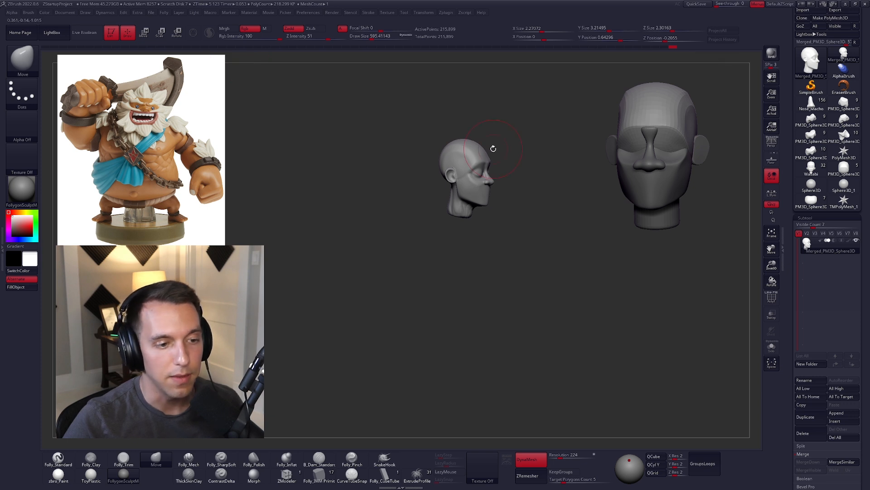
key("space")
left_click_drag(486, 140, 498, 149, "alt")
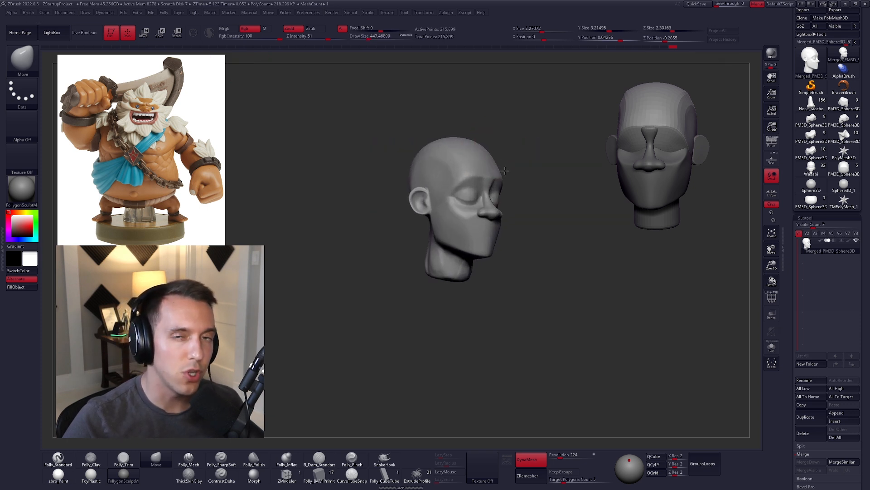
left_click_drag(505, 185, 530, 163)
left_click(814, 203)
left_click_drag(634, 232, 570, 227)
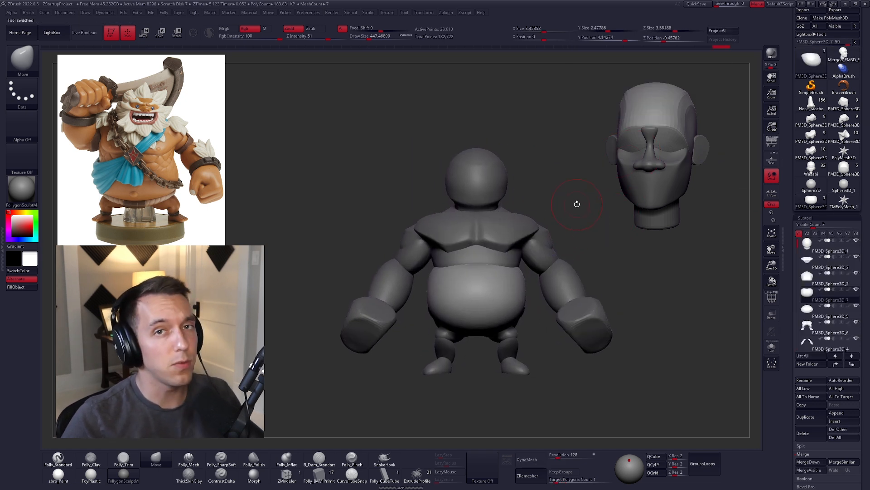
Step: Merge all visible subtools into a new tool, open it, and delete that merged tool
left_click(798, 408)
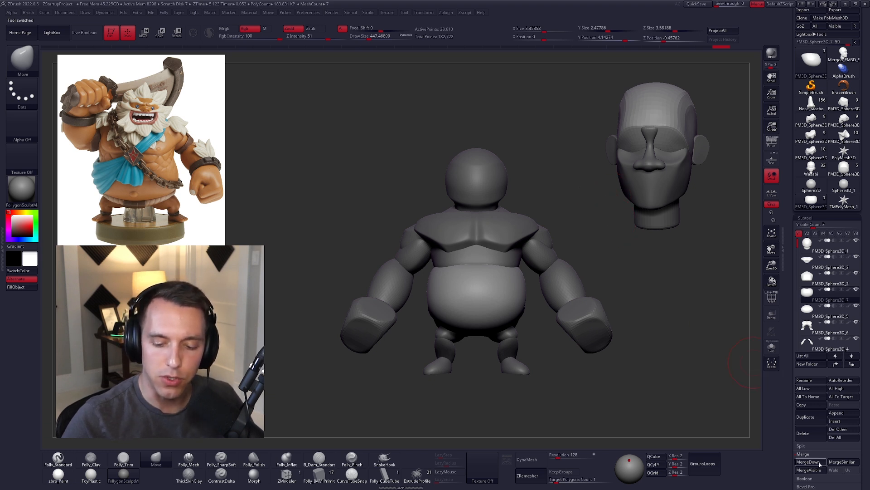
left_click(811, 201)
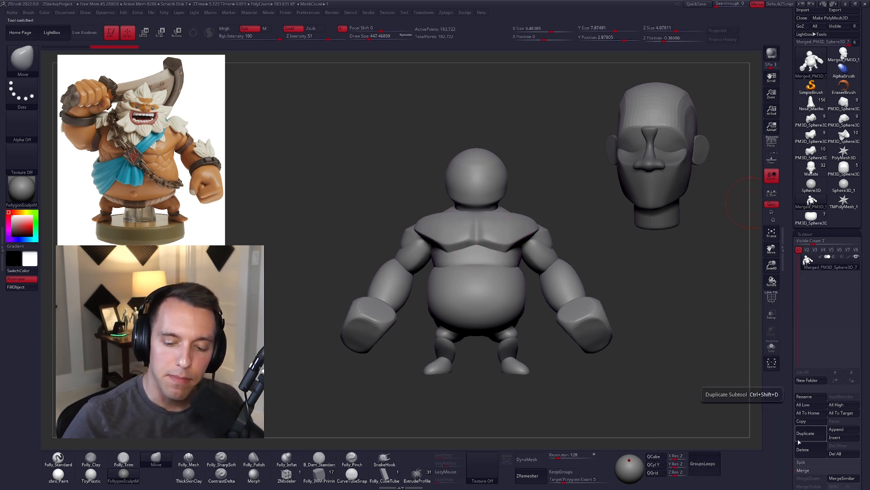
left_click(812, 451)
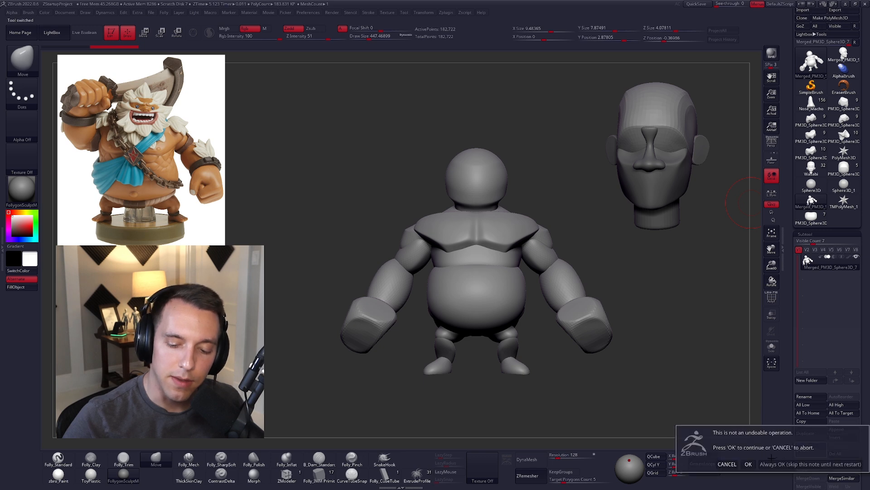
left_click(748, 464)
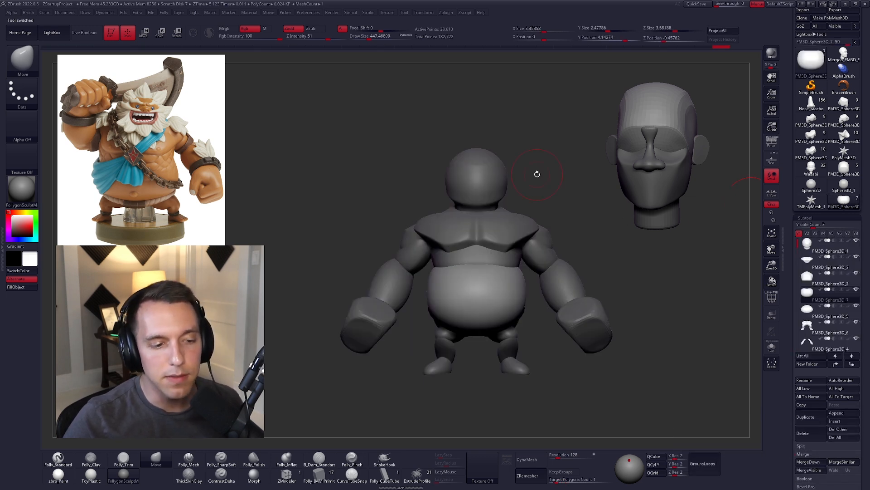
Step: Shrink the Move brush slightly and turn on the perspective view of the body
right_click_drag(537, 174, 540, 175, "ctrl")
key("space")
left_click(560, 177)
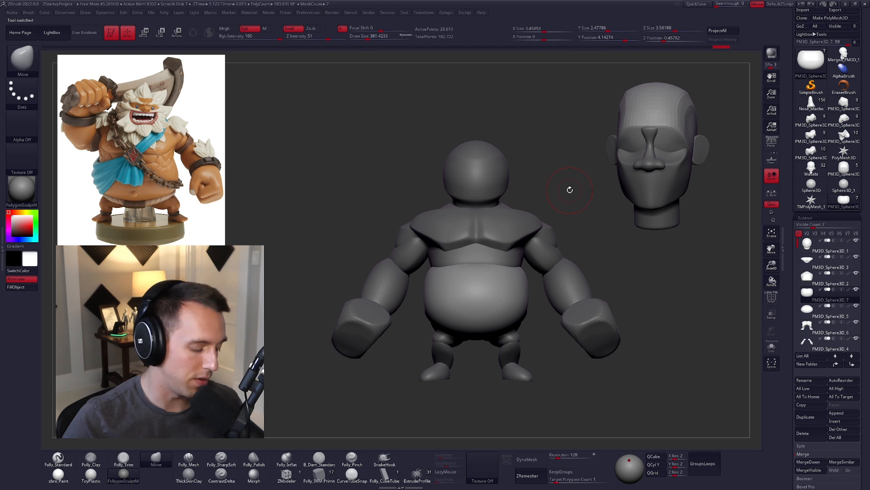
key("ctrl+n")
right_click_drag(571, 187, 599, 191)
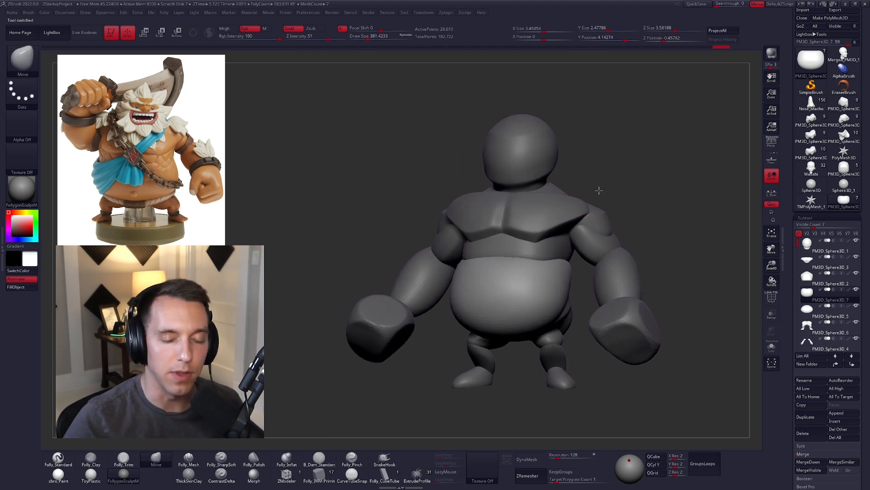
left_click(769, 146)
right_click(661, 183)
left_click(661, 185)
right_click_drag(661, 184, 662, 186)
Step: Show the arms' polygroups, isolate the fists, and split them off into their own subtool
left_click(615, 266, "alt")
right_click_drag(618, 266, 641, 265)
key("shift+f")
left_click(635, 289, "ctrl+shift")
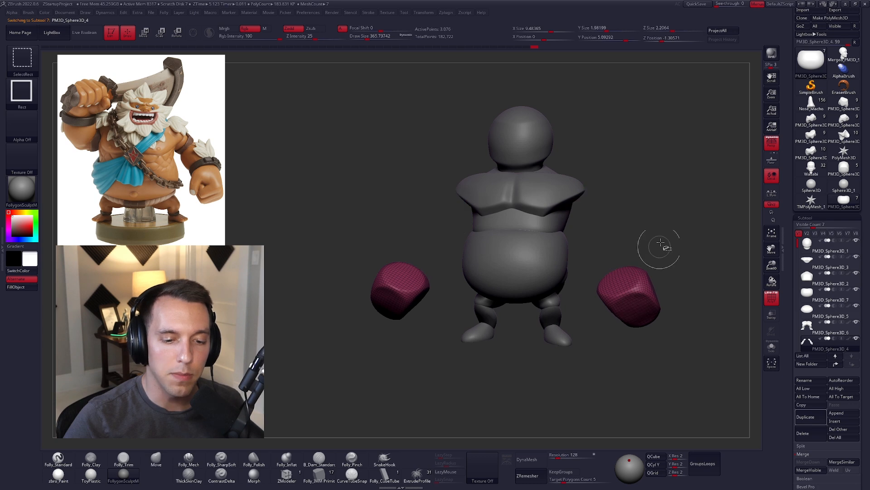
left_click_drag(663, 247, 674, 223, "ctrl+shift")
key("grave")
left_click(665, 227)
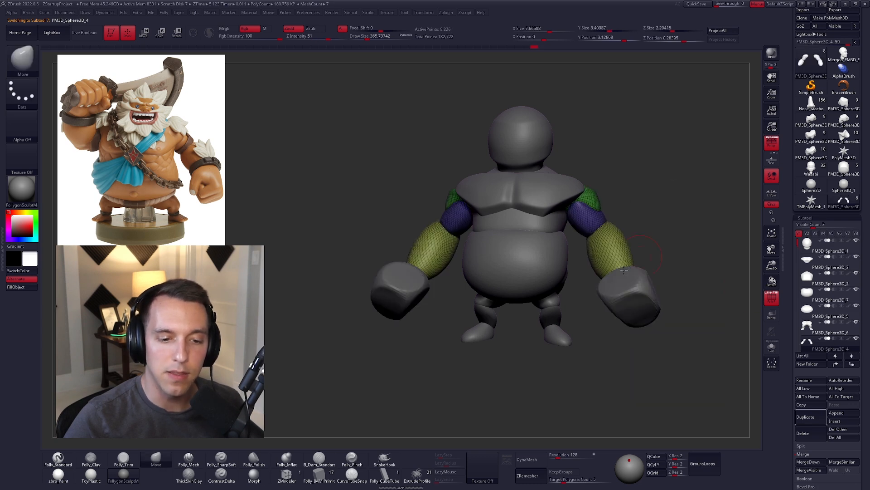
Step: Try DynaMesh on the arms subtool at resolution 128, undo it, and turn off the polygroup display
left_click(582, 218, "alt")
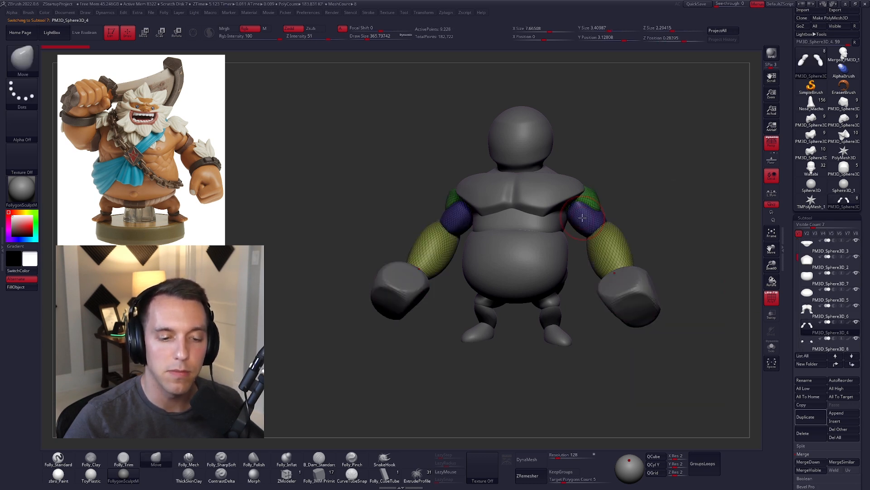
left_click(527, 459)
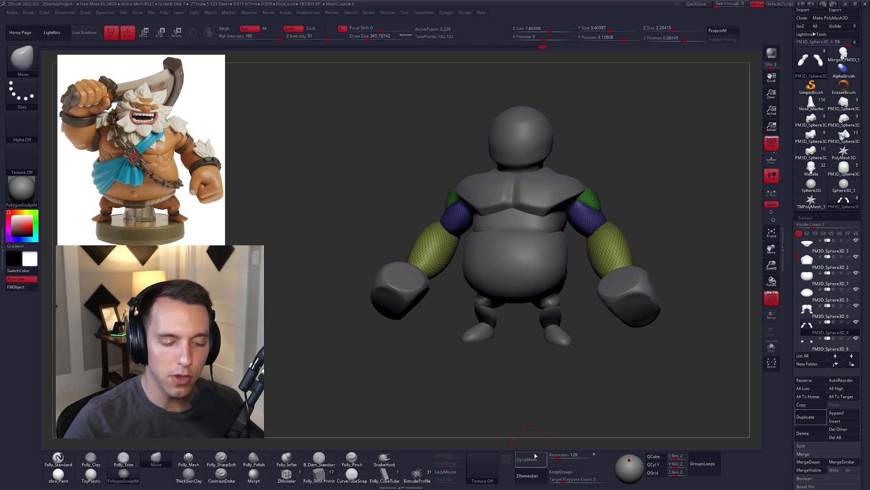
key("shift+f")
key("ctrl+z")
Step: Examine the blocked-out body by activating its belly, chest, leg, head and arm subtools in turn
left_click(515, 243, "alt")
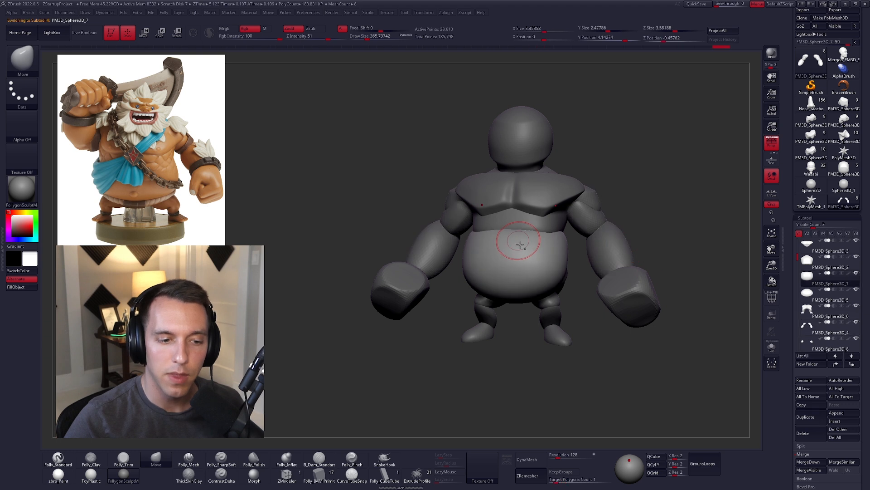
left_click(536, 205, "alt")
right_click_drag(525, 239, 554, 243)
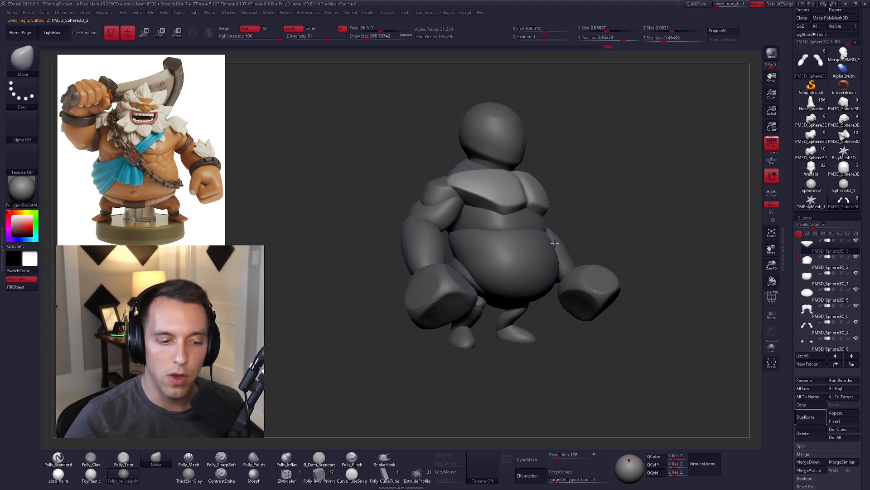
left_click(522, 324, "alt")
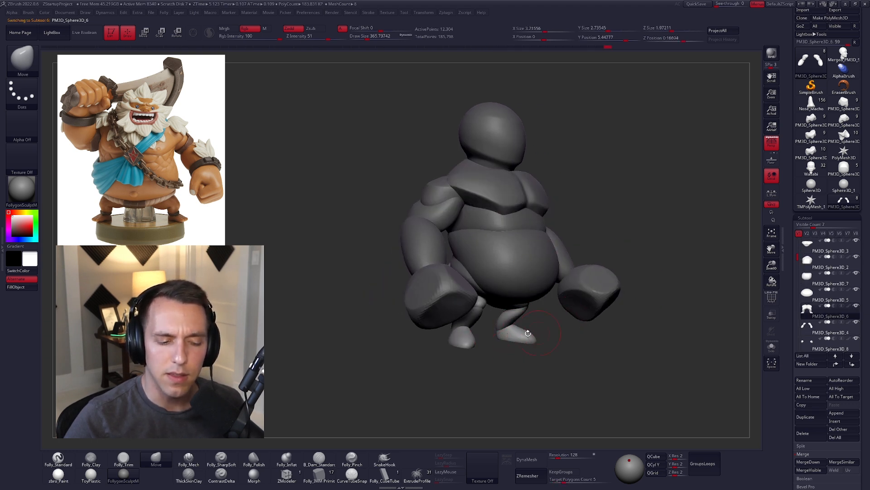
left_click(520, 147, "alt")
right_click_drag(567, 217, 556, 207)
left_click(556, 207, "alt")
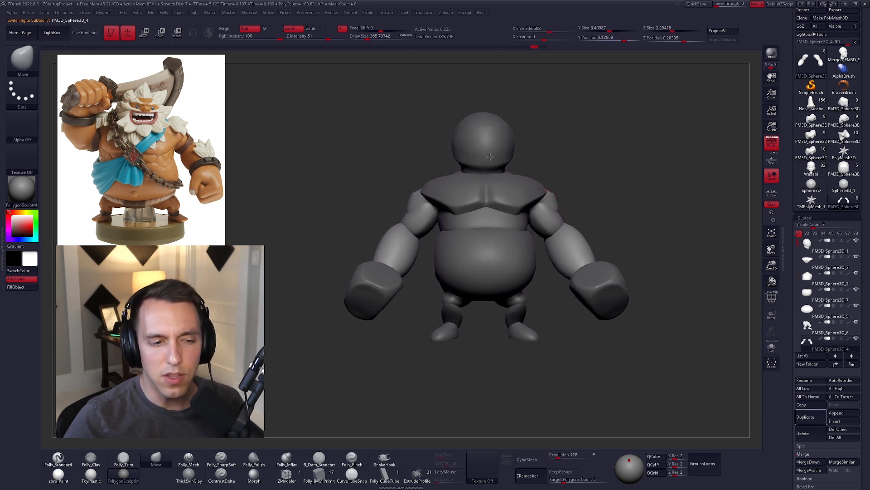
Step: Activate the head sphere subtool and turn off perspective for the view
left_click(504, 152, "alt")
left_click(771, 144)
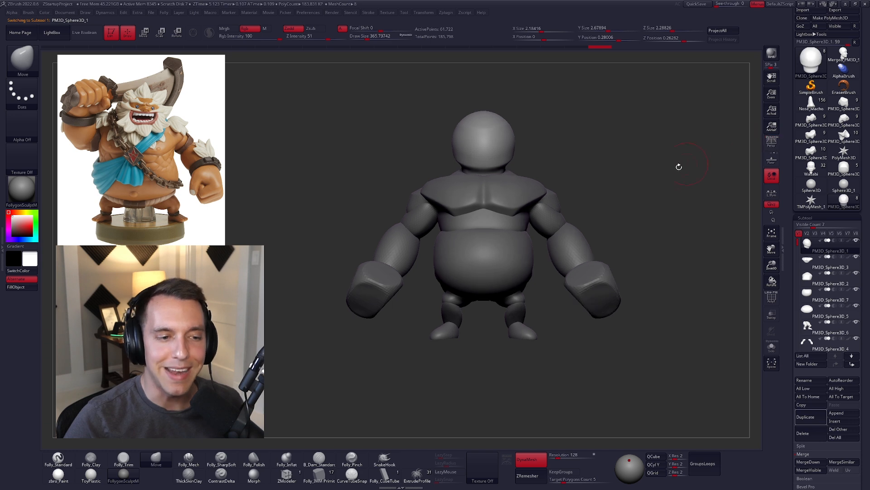
right_click_drag(678, 165, 665, 171)
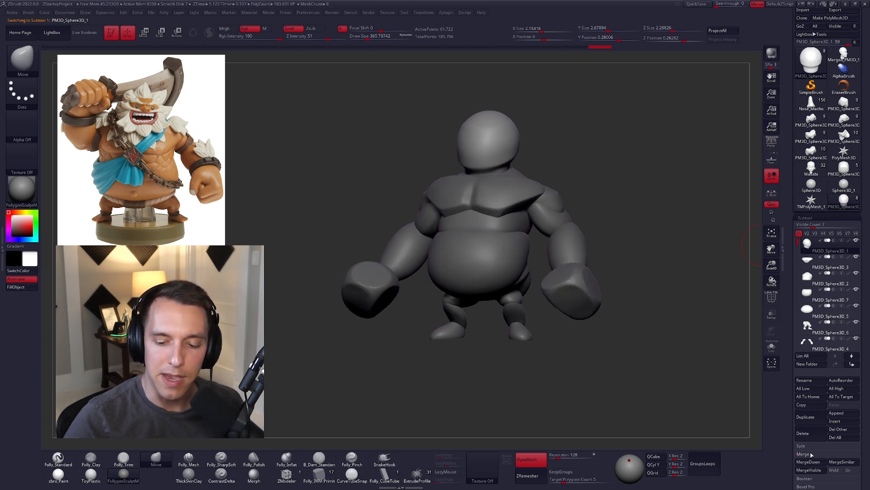
Step: Merge all visible subtools into a new tool, open it, and DynaMesh it at resolution 128
left_click(809, 470)
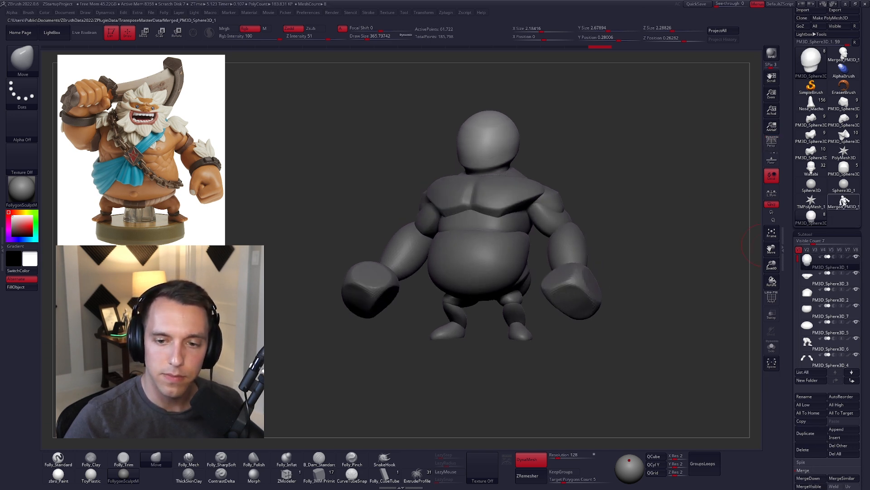
left_click(527, 460)
key("space")
key("shift")
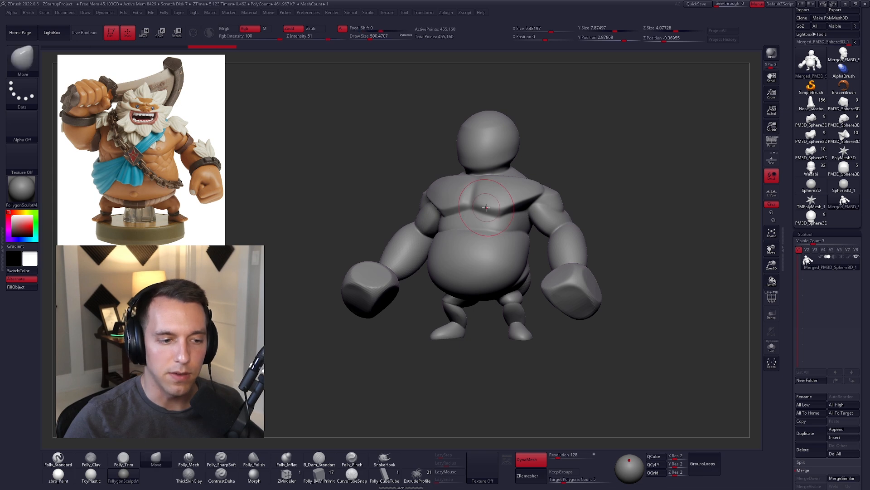
Step: Sculpt two upright oval eyes and a smiling mouth on the head with the Folly_Clay brush at draw size about 74
right_click_drag(489, 126, 458, 211, "ctrl")
key("space")
left_click_drag(496, 167, 474, 163)
key("2")
key("space")
right_click_drag(476, 168, 482, 177)
left_click_drag(489, 162, 489, 184)
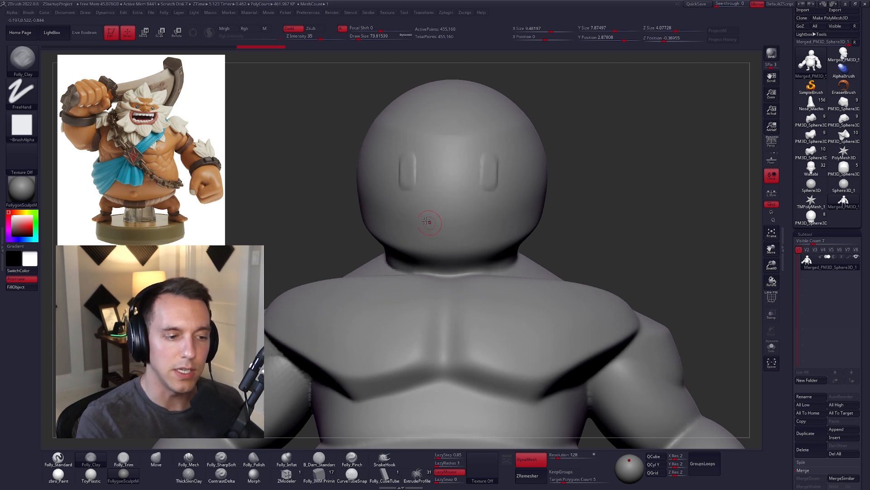
left_click_drag(407, 212, 446, 234)
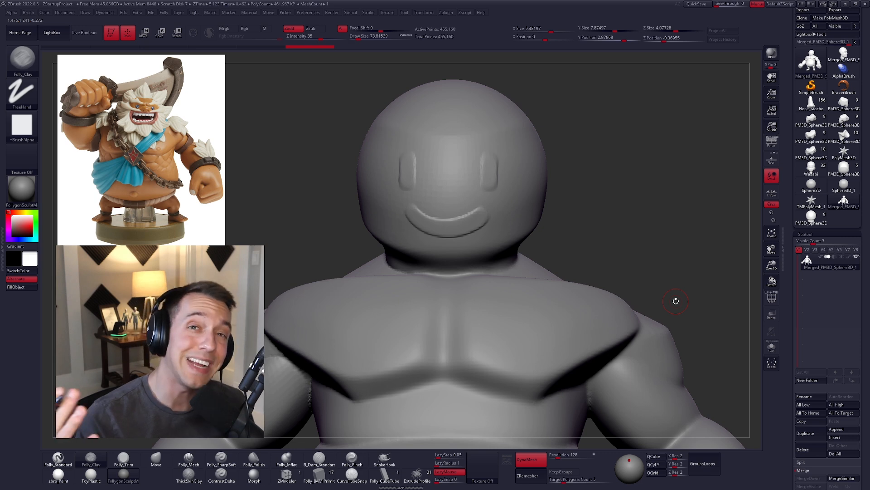
Step: Inspect the sculpted face up close and subdivide the merged mesh once
left_click_drag(676, 301, 536, 218)
right_click_drag(536, 218, 506, 159, "ctrl")
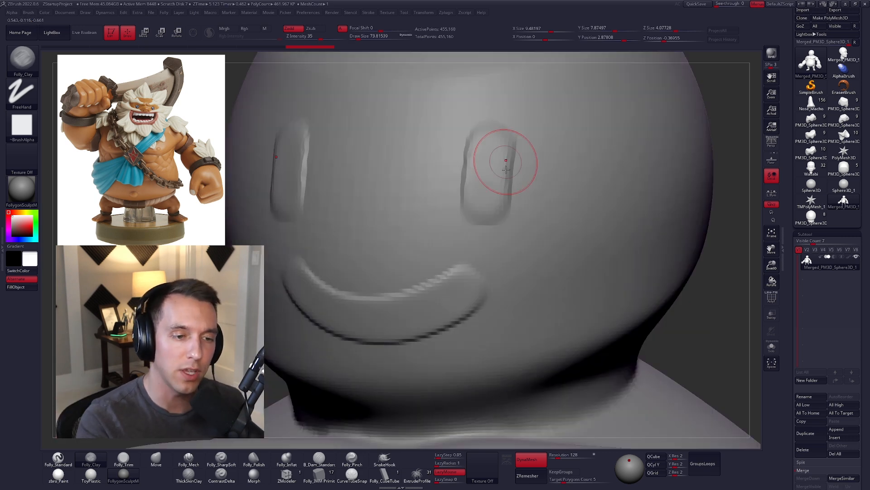
mouse_move(602, 271)
right_mouse_down("ctrl")
mouse_move(630, 304)
mouse_move(657, 317)
mouse_move(621, 293)
right_mouse_up("ctrl")
key("ctrl+shift")
right_click_drag(609, 261, 612, 257, "ctrl")
key("ctrl+d")
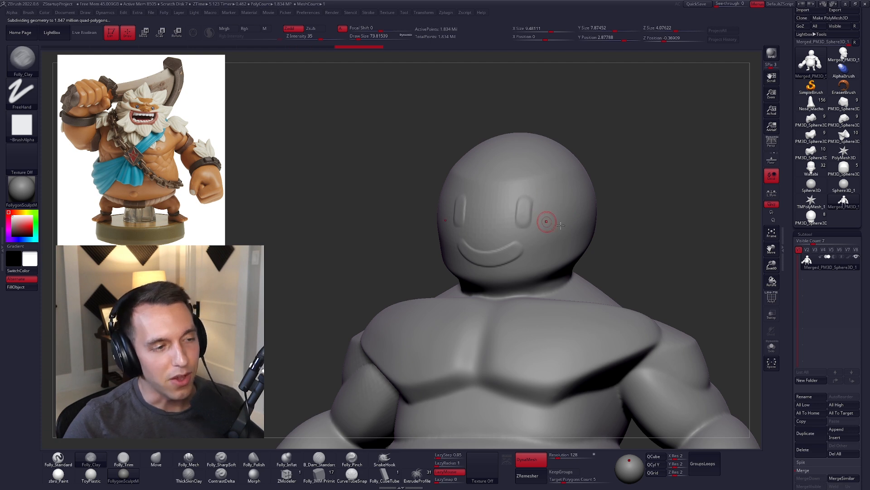
right_click_drag(544, 217, 568, 240, "ctrl")
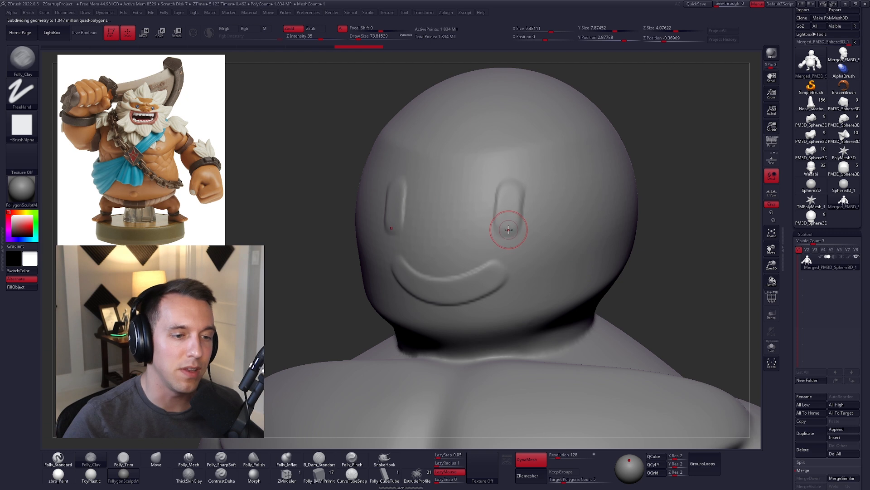
mouse_move(546, 260)
right_mouse_down("ctrl")
mouse_move(579, 352)
mouse_move(508, 259)
right_mouse_up("ctrl")
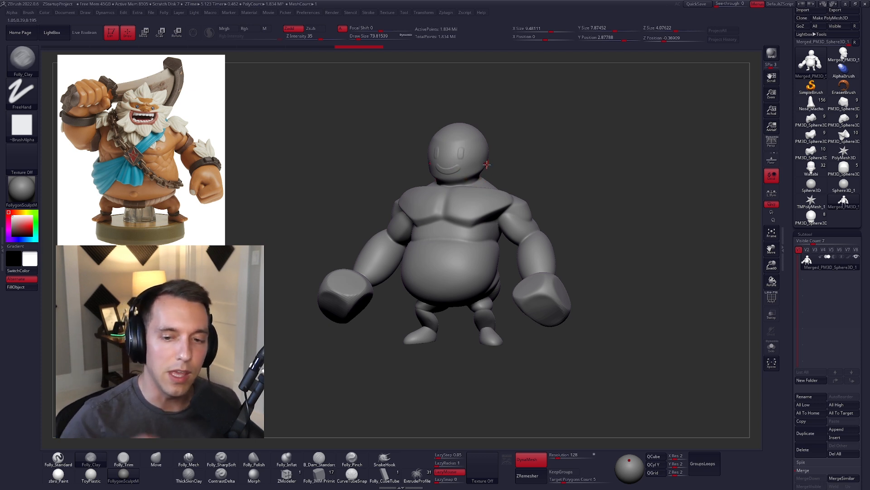
Step: Undo the subdivision, face strokes and DynaMesh on the merged body, and delete the merged tool
key("ctrl+z")
key("ctrl+z")
key("ctrl+z")
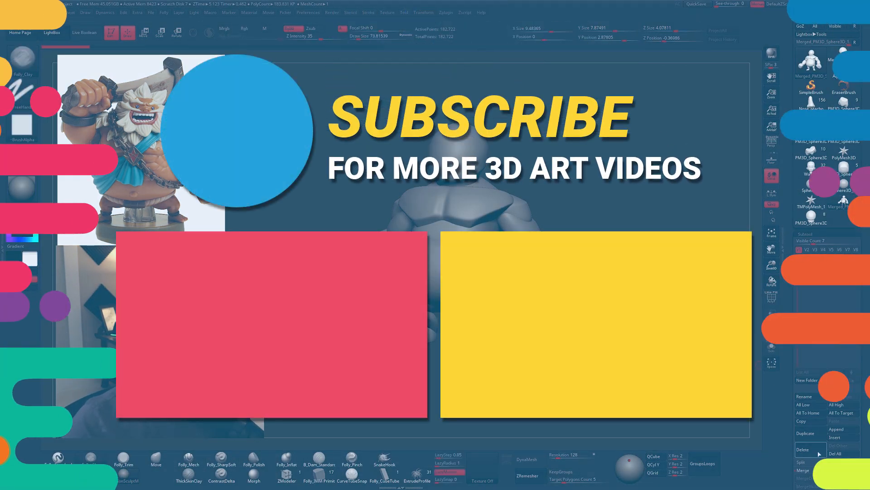
left_click(819, 453)
left_click(748, 467)
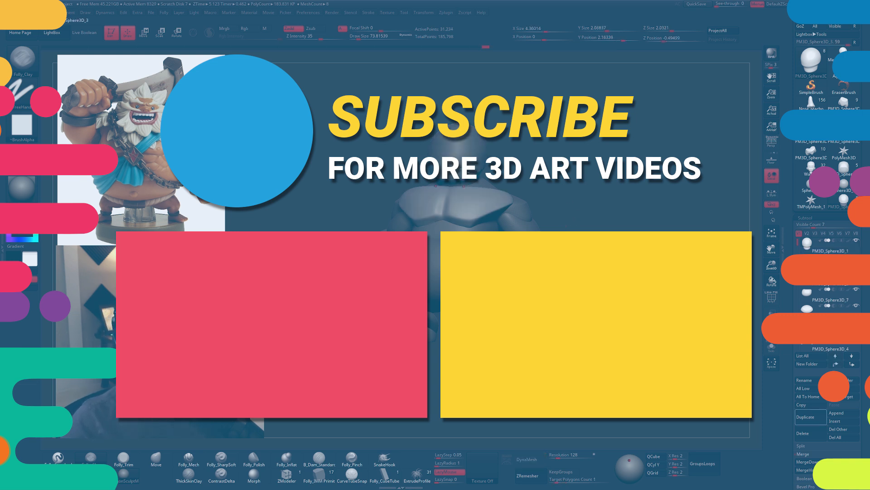
Step: Activate the head sphere subtool and switch to the Move brush with a draw size of about 430
left_click_drag(567, 211, 630, 202)
key("b")
key("m")
key("v")
key("space")
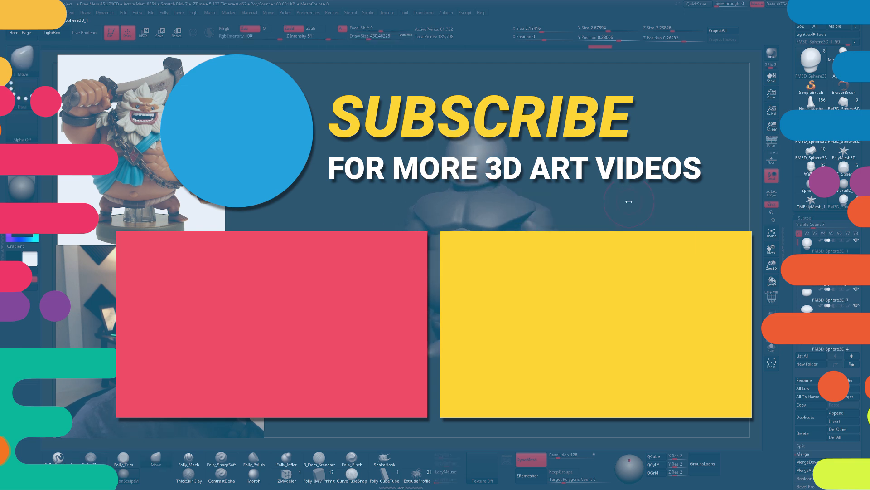